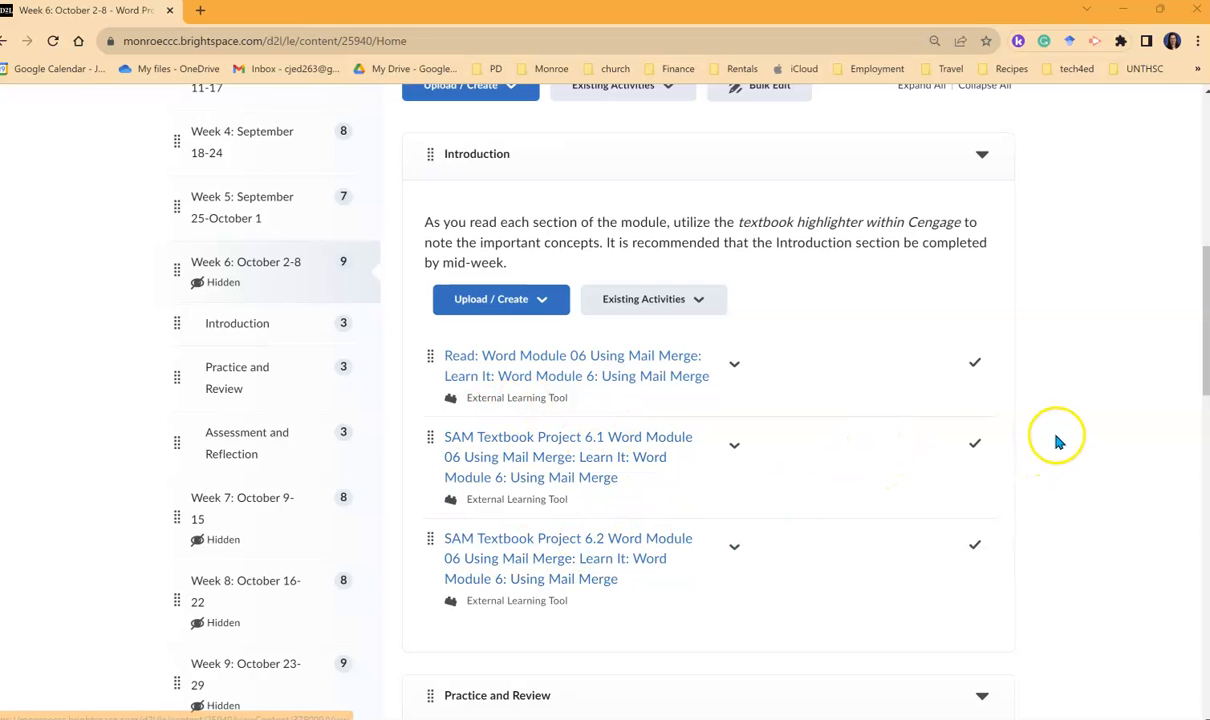
- Scroll the Week 6 page down to Practice and Review, showing SAM Projects 1a and 1b
scroll(1088, 406, "down", 1)
scroll(1090, 406, "down", 3)
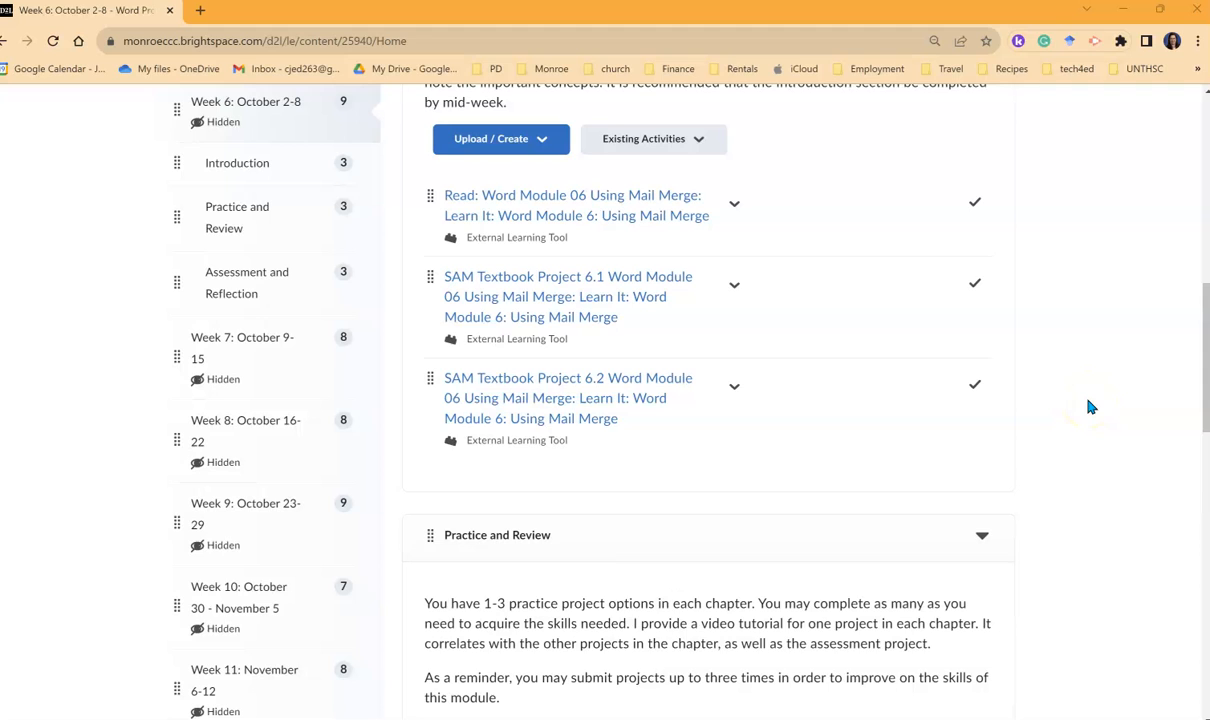
scroll(1090, 407, "down", 4)
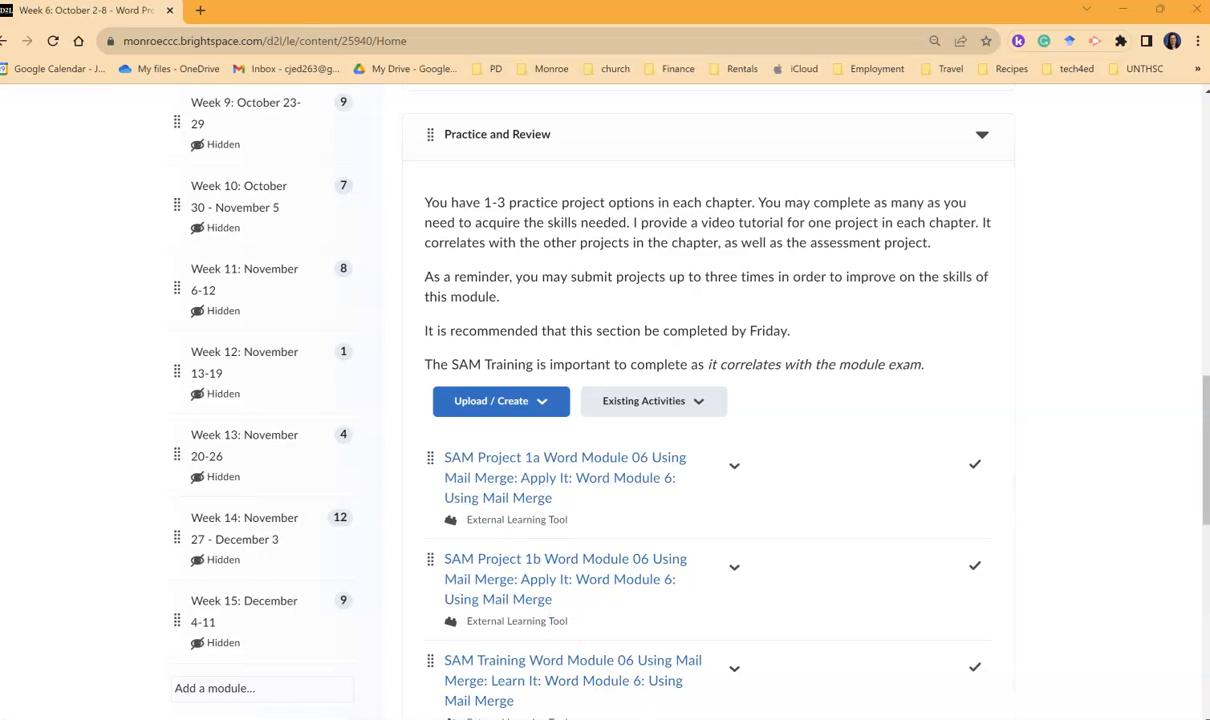
- Bring up the orientation letter document in Word
mouse_move(672, 719)
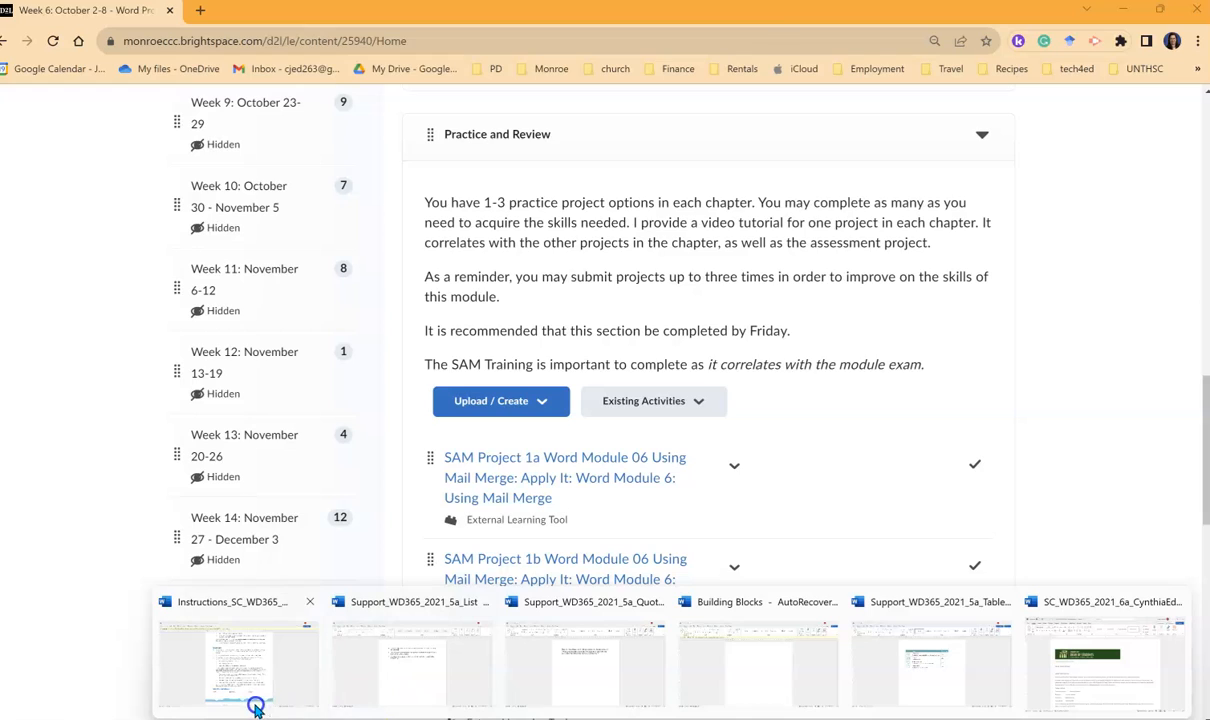
mouse_move(248, 690)
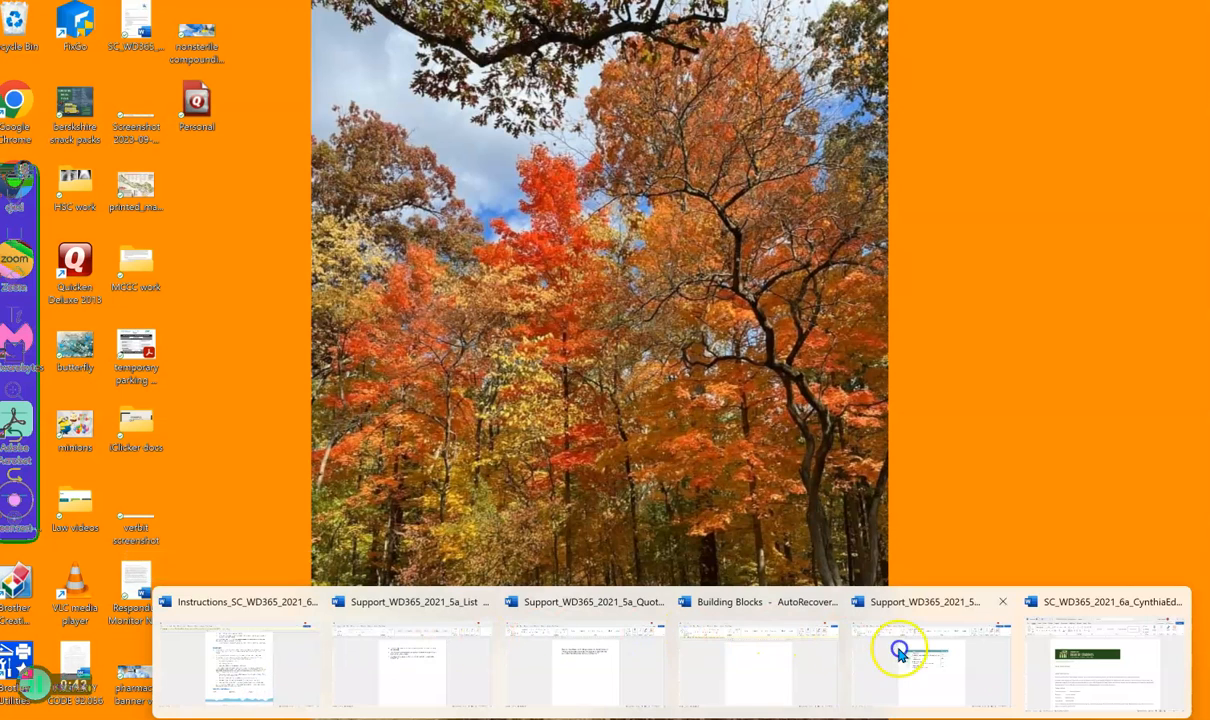
left_click(1060, 655)
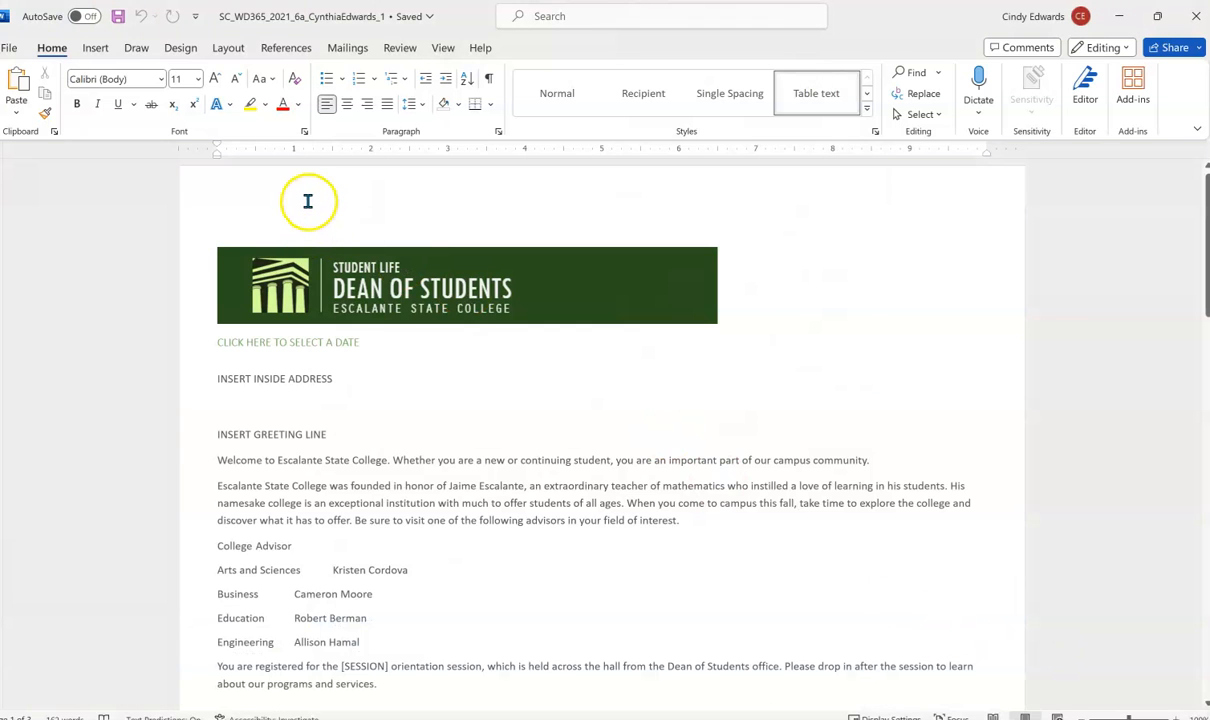
left_click(301, 569)
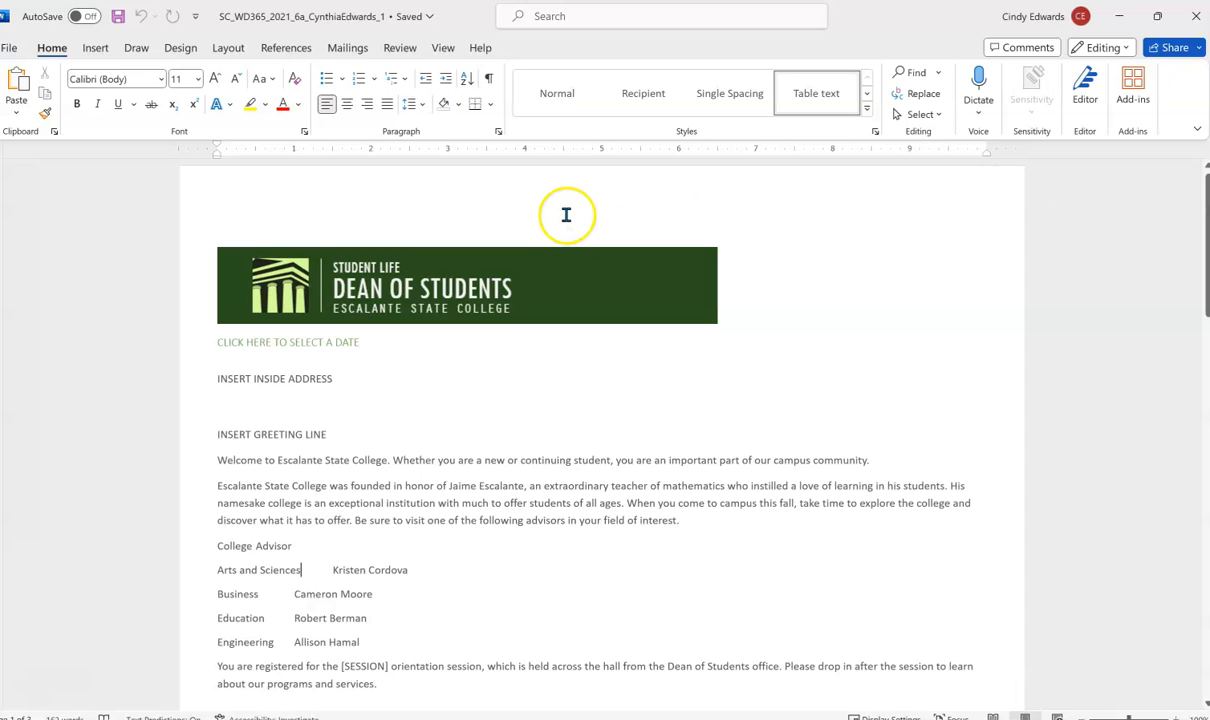
- Start Save As and delete the trailing 1 from the file name
left_click(10, 50)
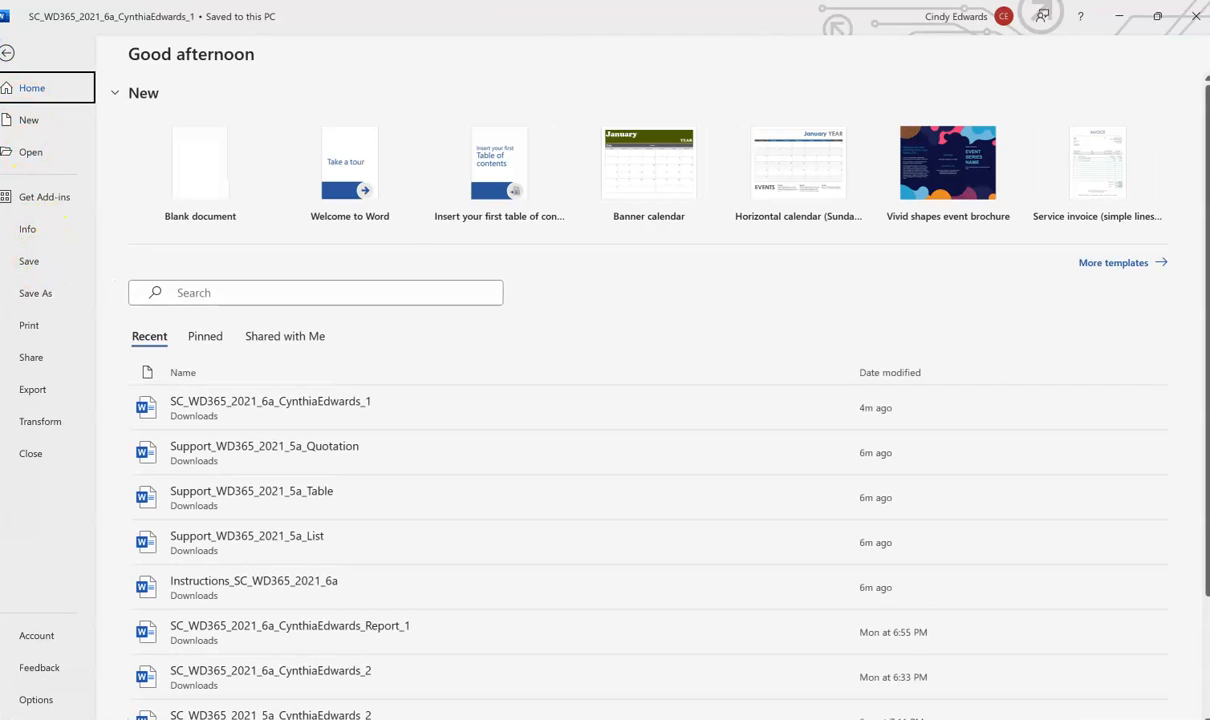
left_click(36, 293)
left_click(592, 120)
left_click(592, 120)
key("BackSpace")
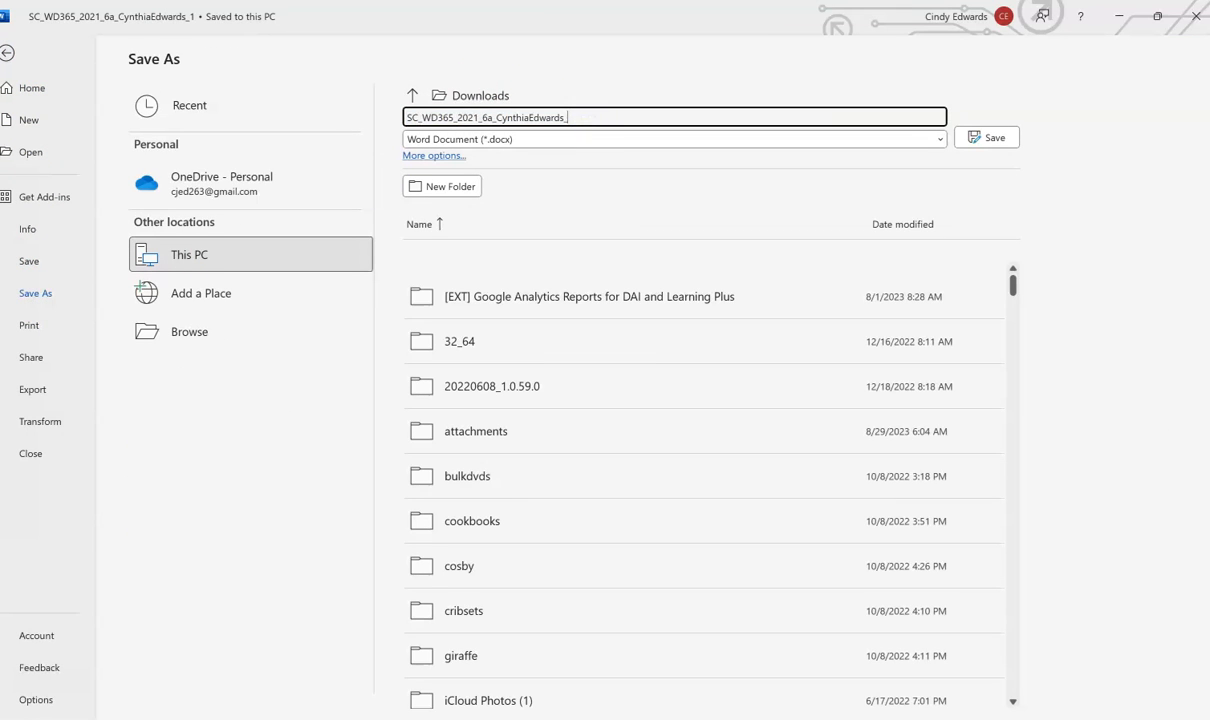
key("Tab")
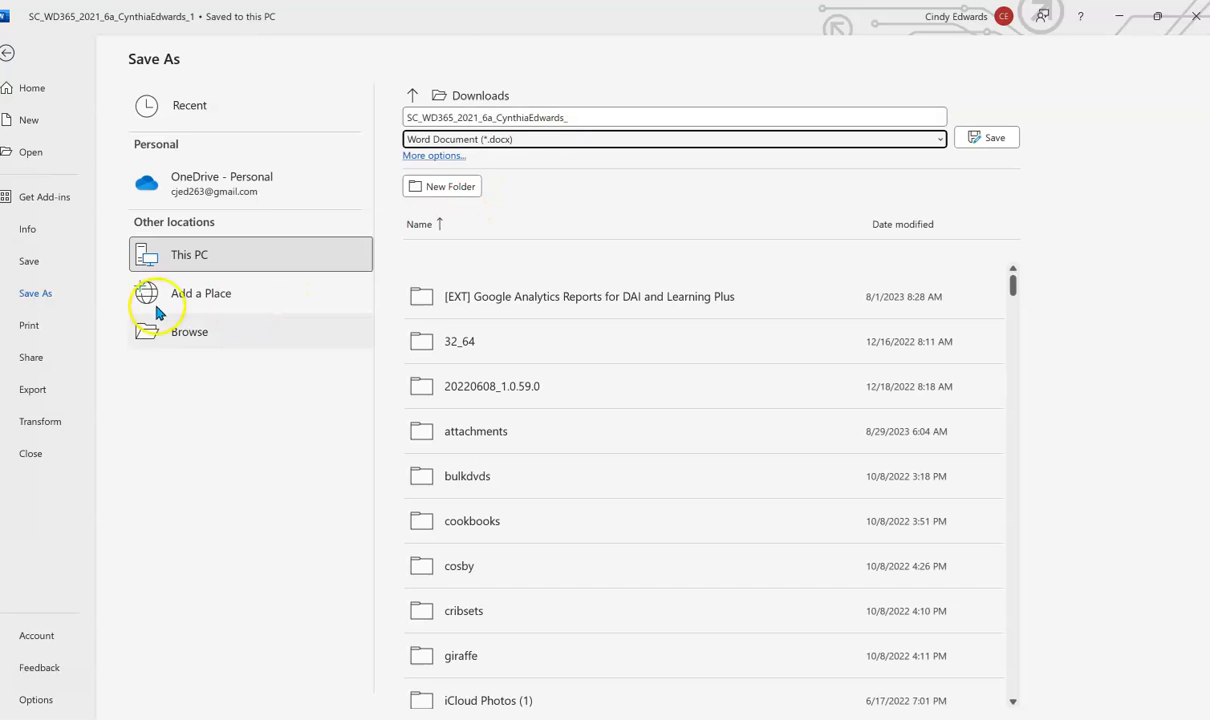
- Save the letter to the Desktop under the shortened name
left_click(218, 331)
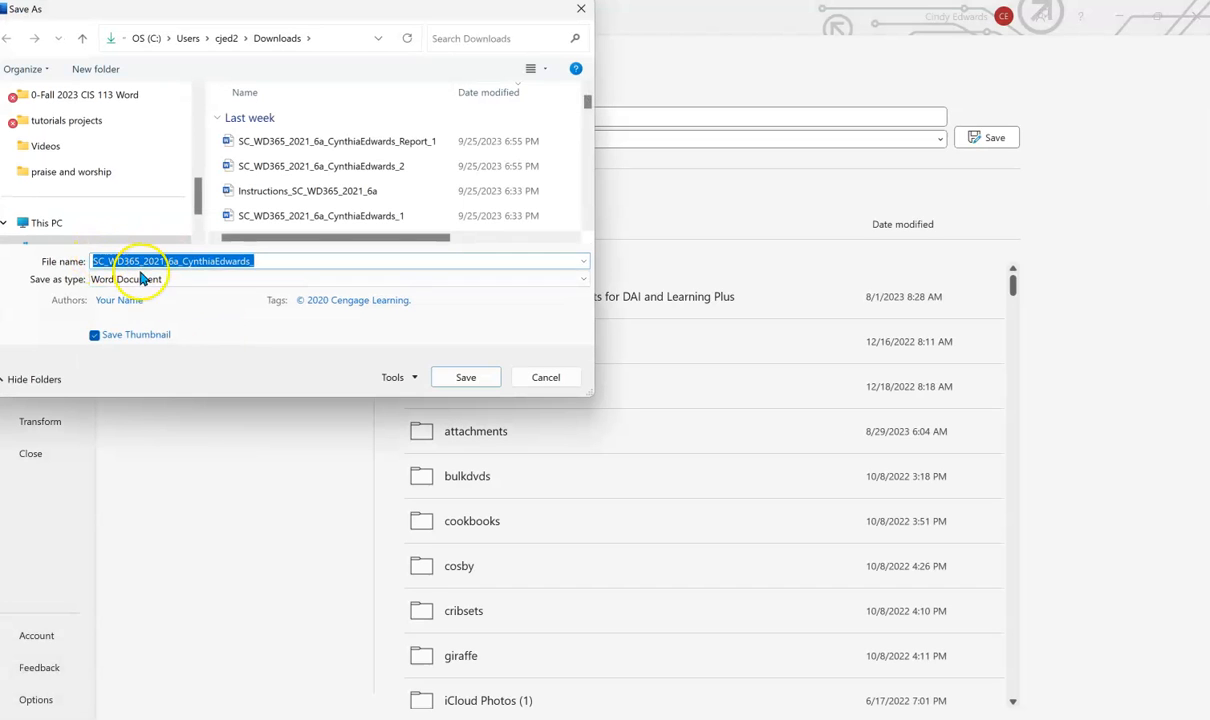
scroll(130, 195, "down", 1)
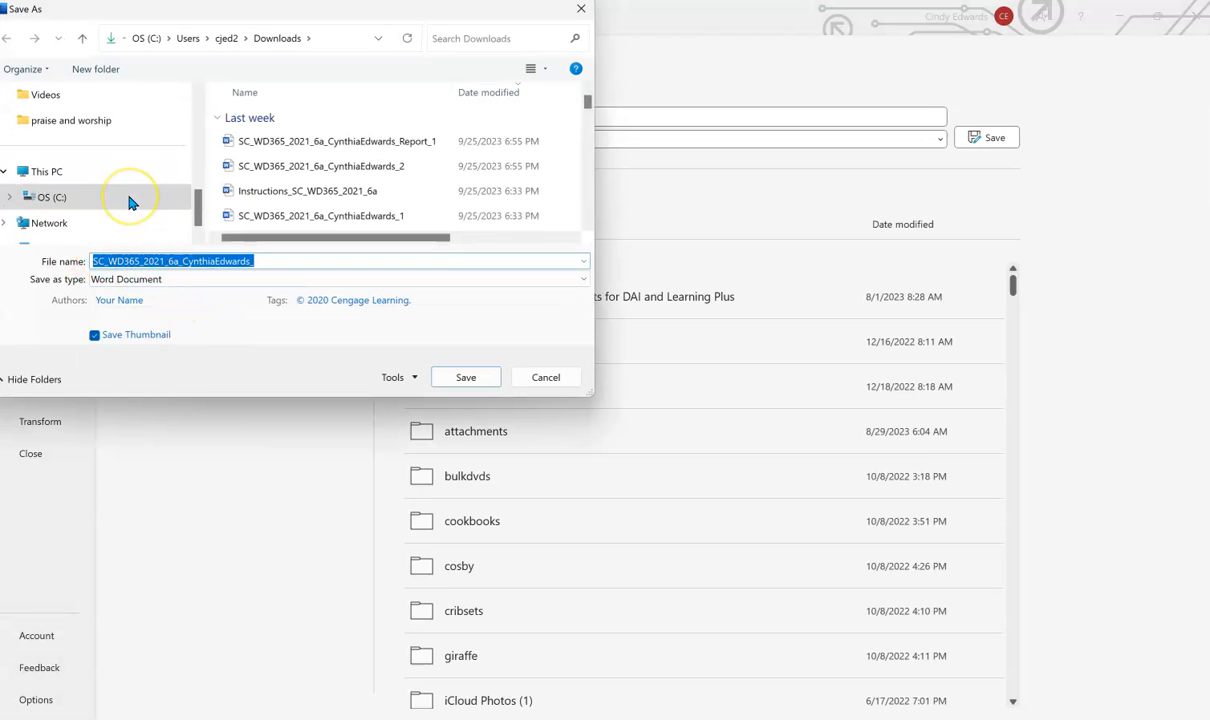
scroll(97, 200, "up", 4)
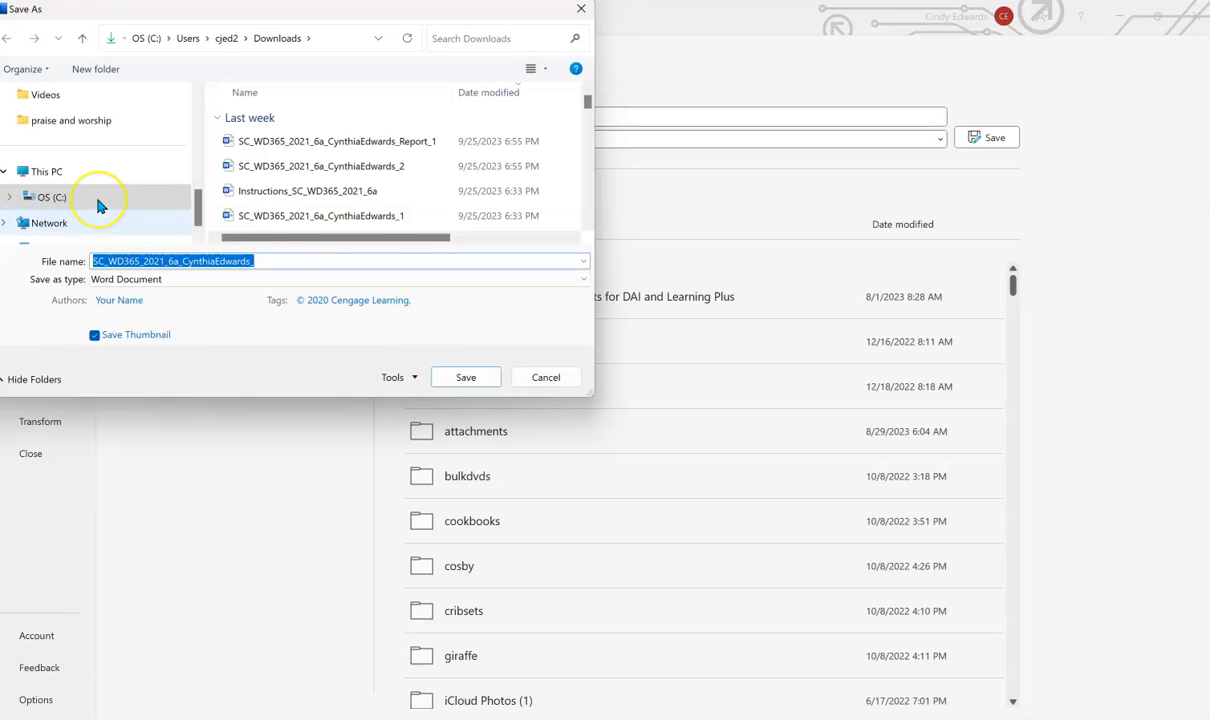
scroll(97, 203, "up", 3)
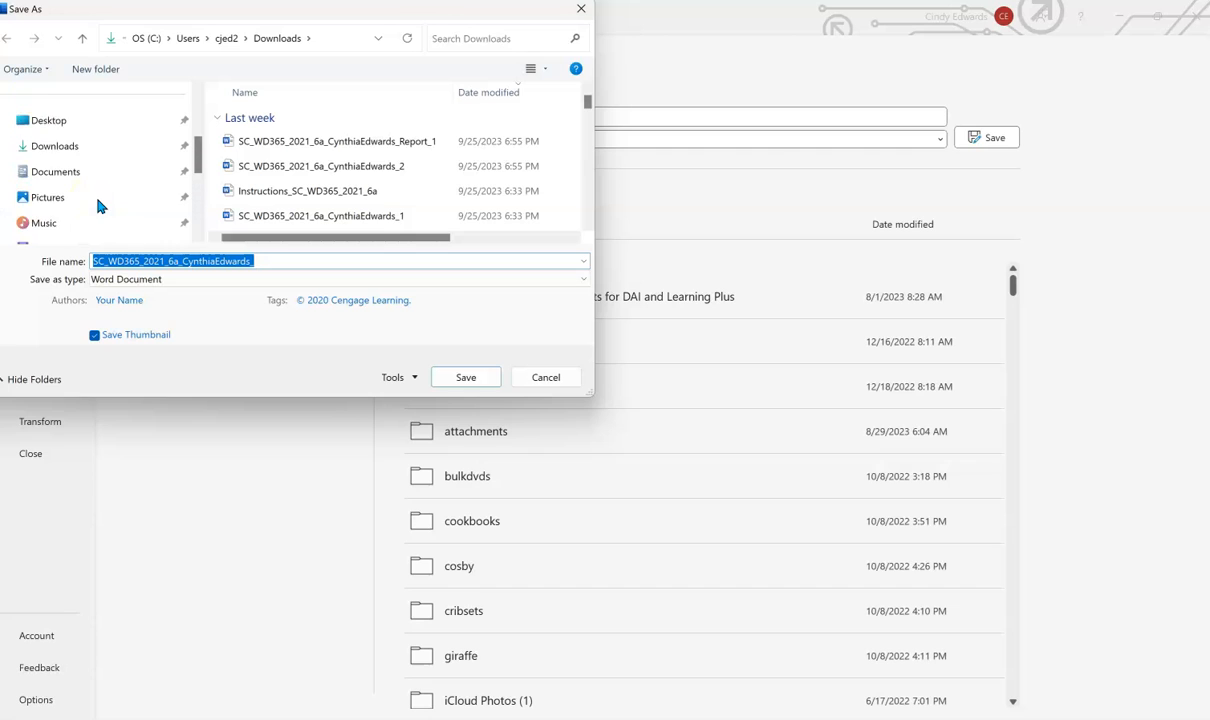
left_click(70, 152)
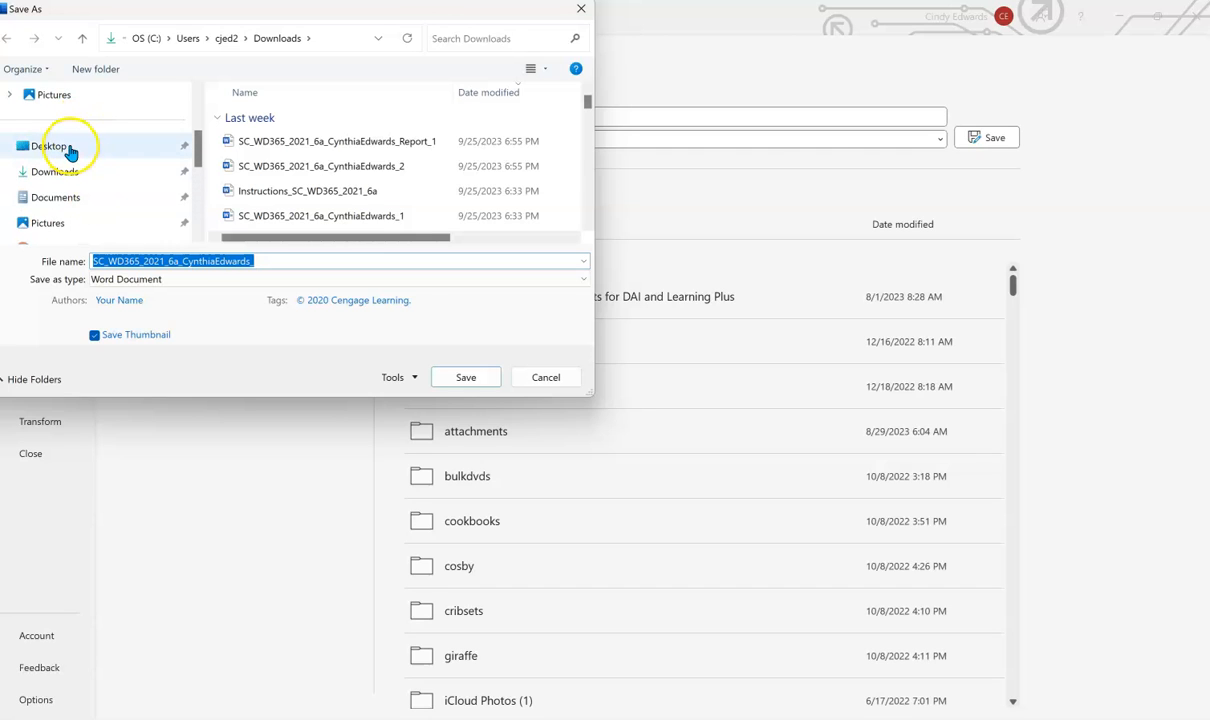
left_click(455, 382)
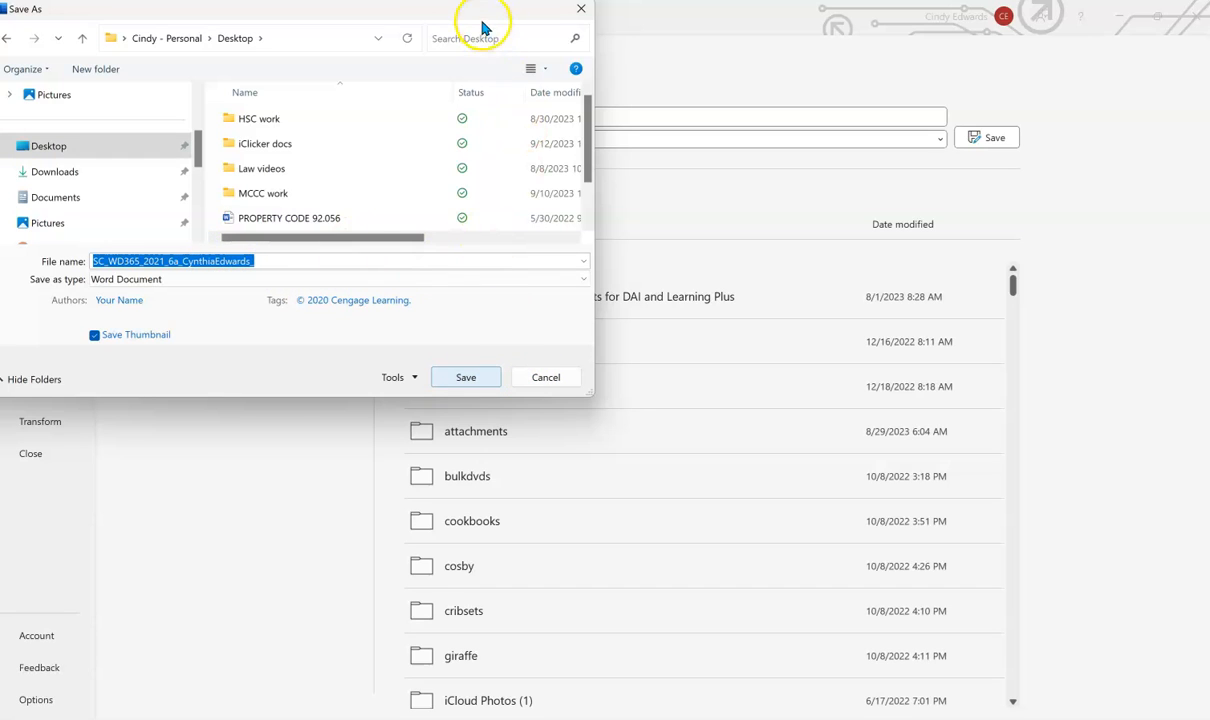
key("Return")
double_click(450, 20)
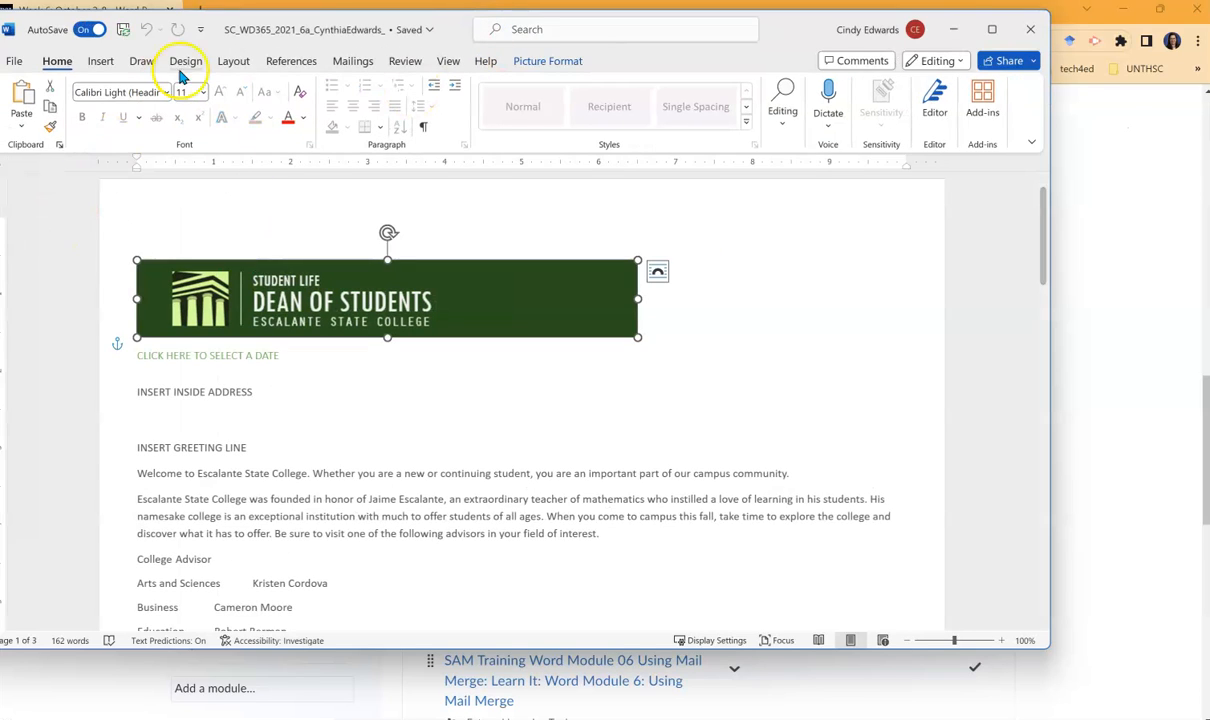
- Save a Desktop copy named with a trailing _2, then maximize the Word window
left_click(14, 61)
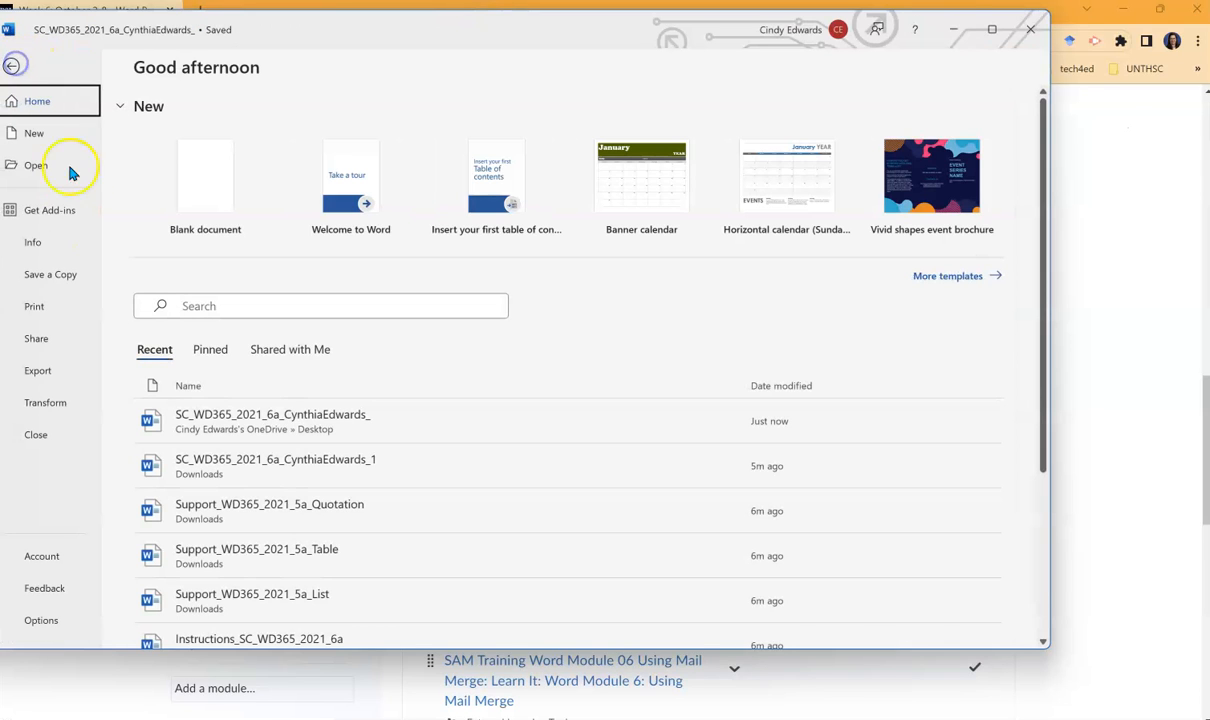
left_click(57, 273)
left_click(185, 347)
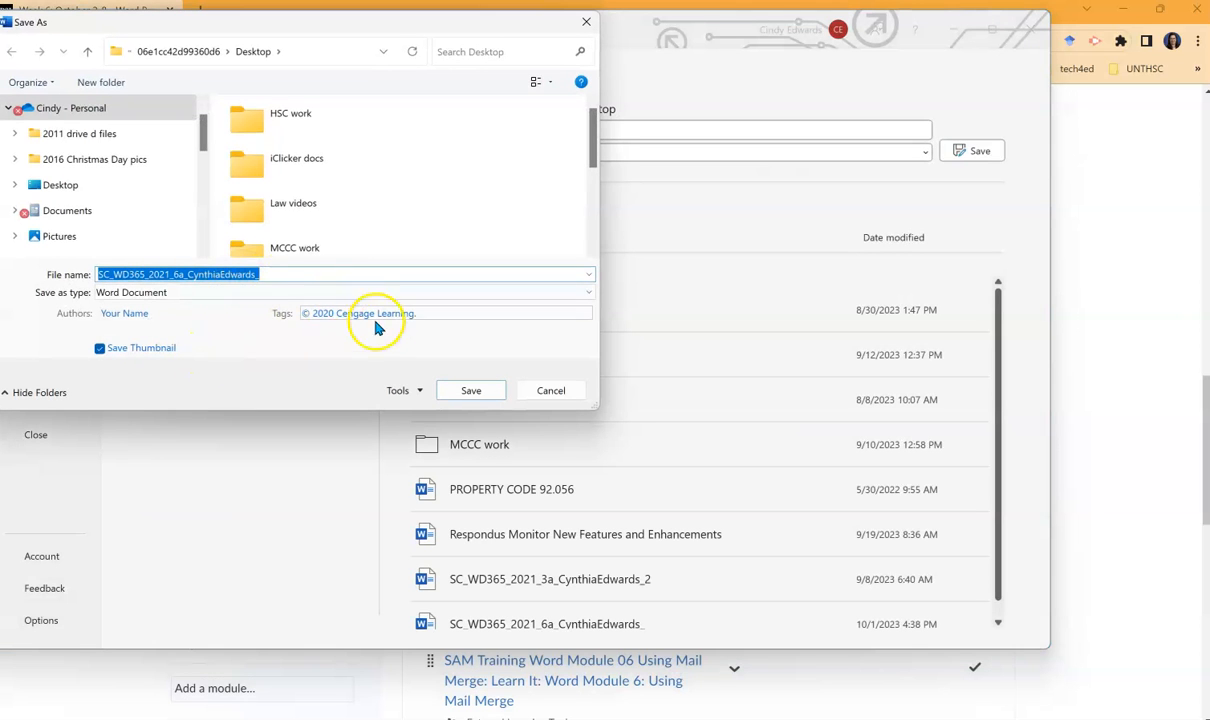
left_click(306, 273)
type("2")
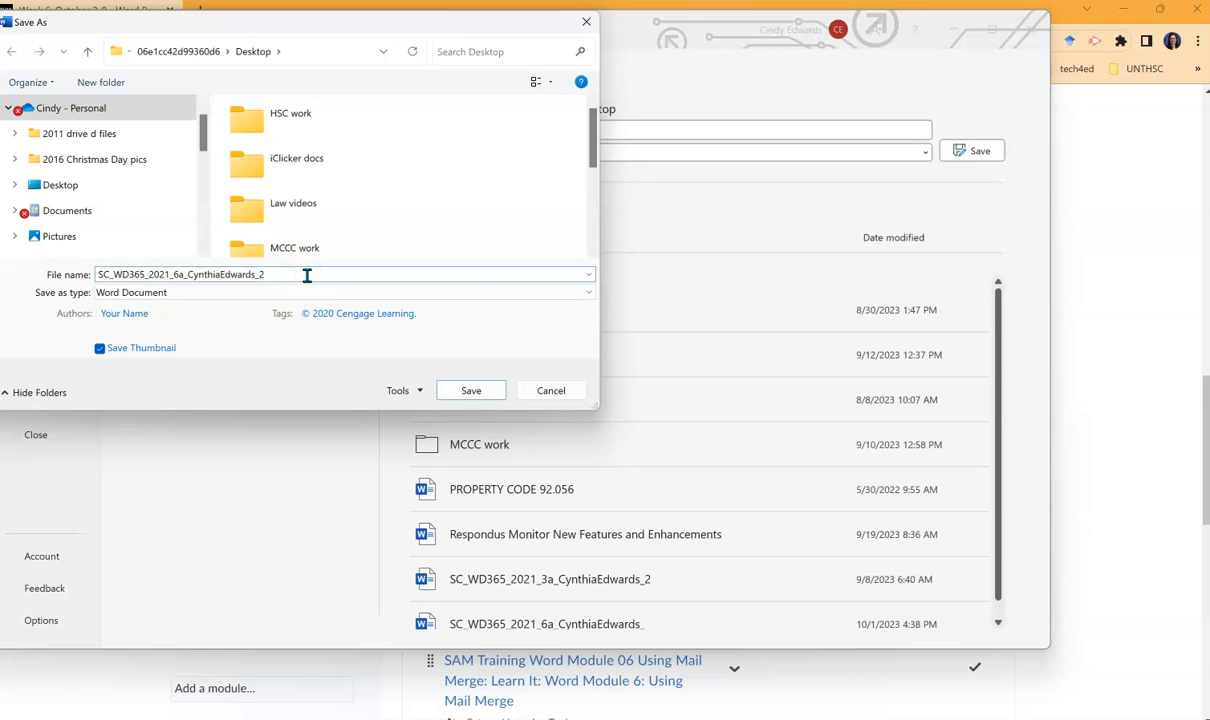
left_click(465, 391)
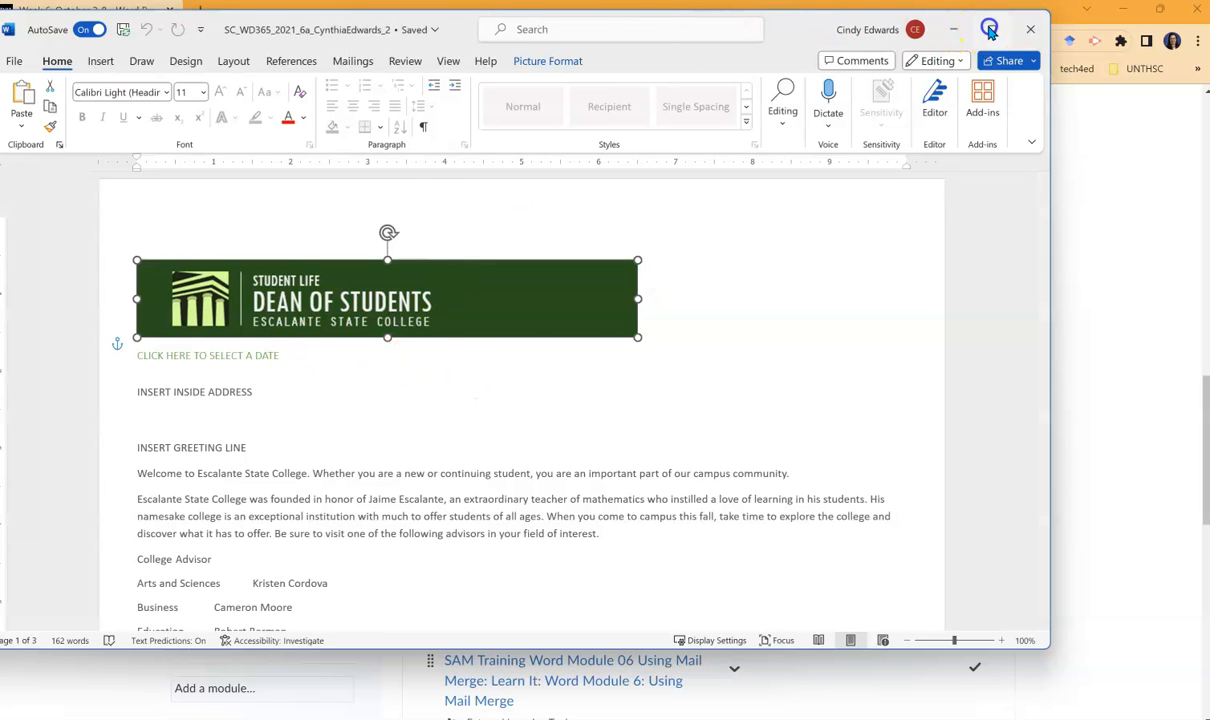
left_click(992, 29)
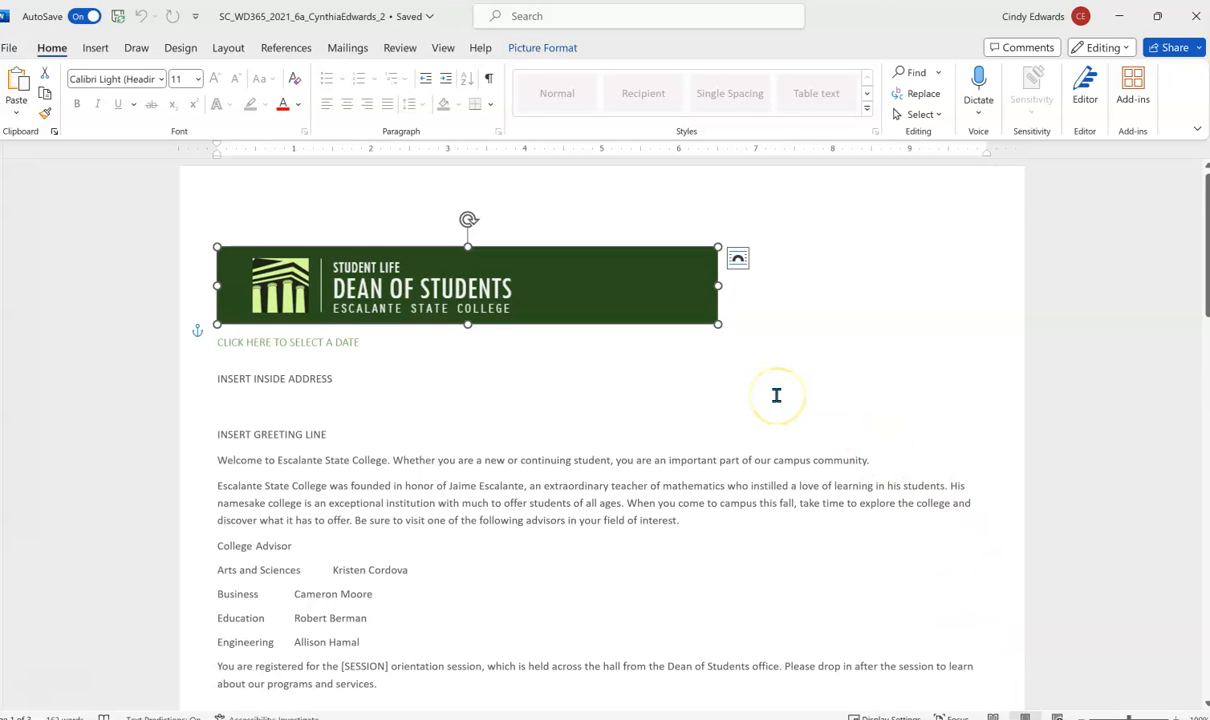
scroll(324, 672, "down", 5)
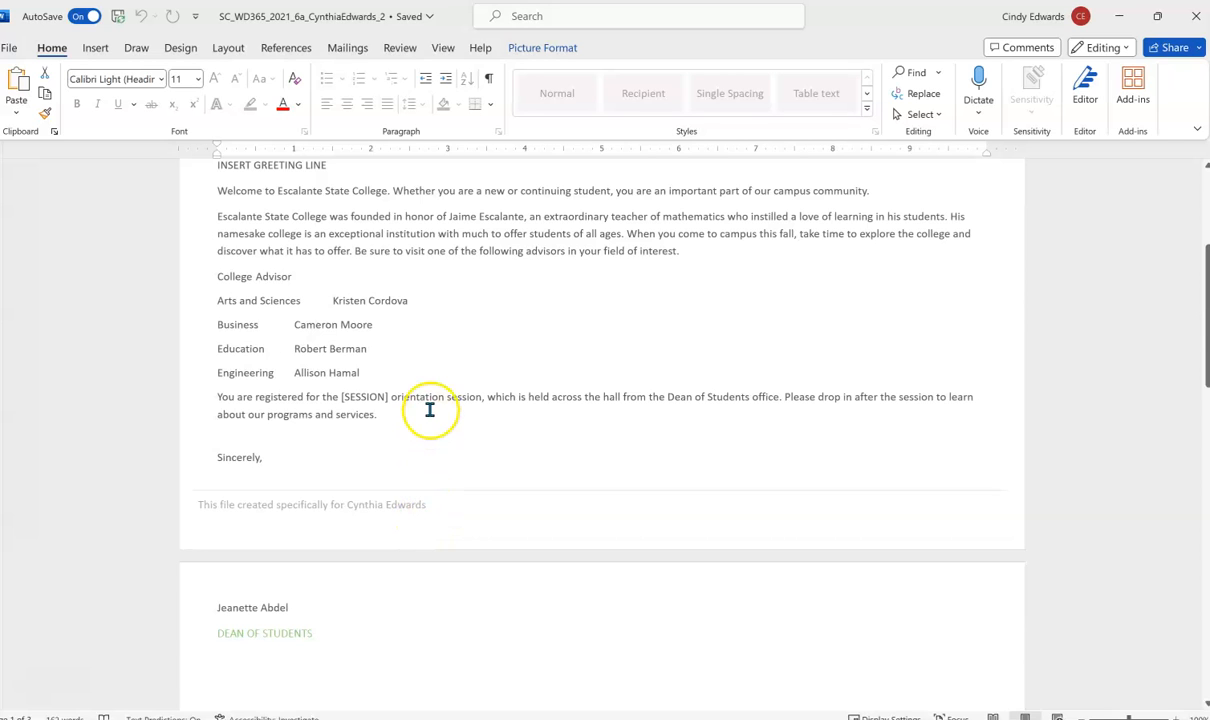
scroll(427, 414, "up", 5)
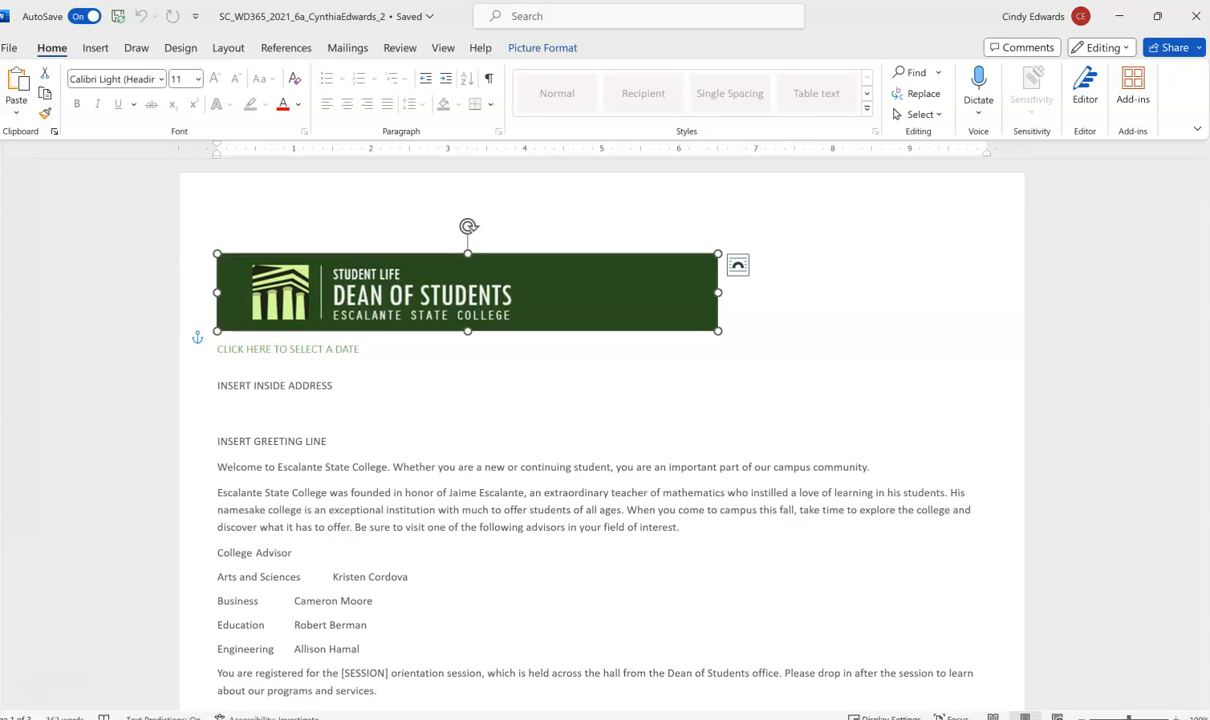
- Switch the letter to Portrait orientation and scroll down to the College Advisor list
left_click(233, 52)
left_click(66, 108)
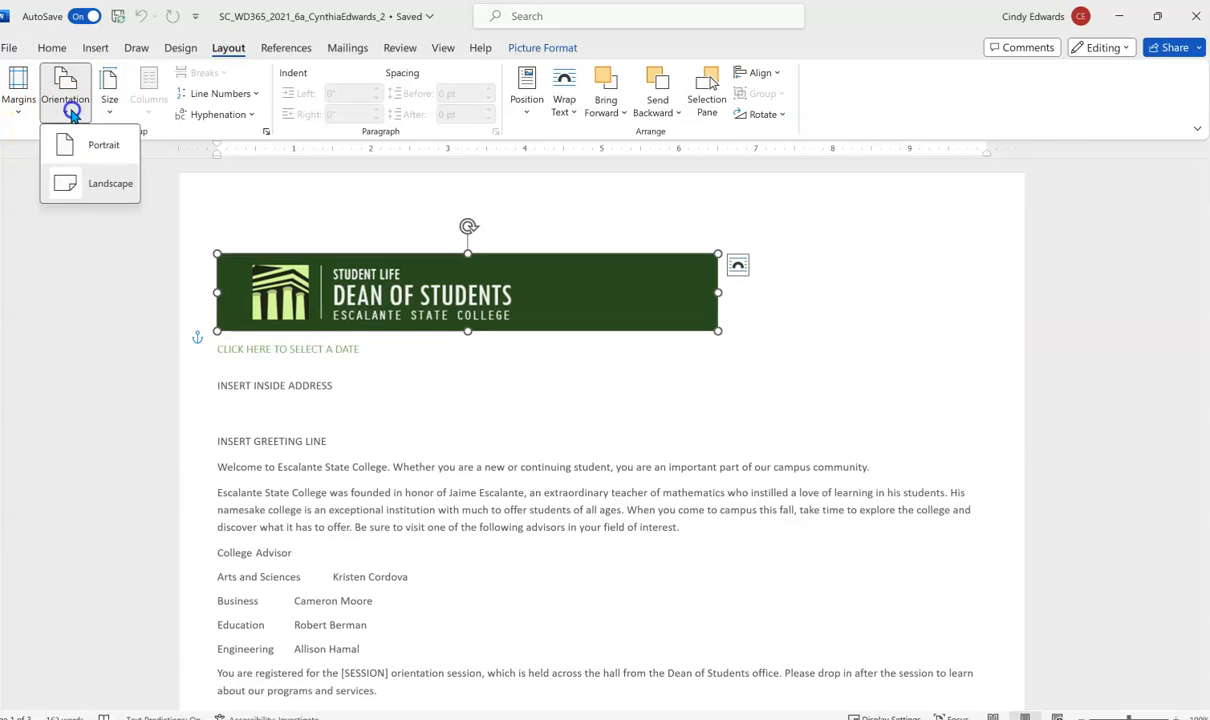
left_click(84, 146)
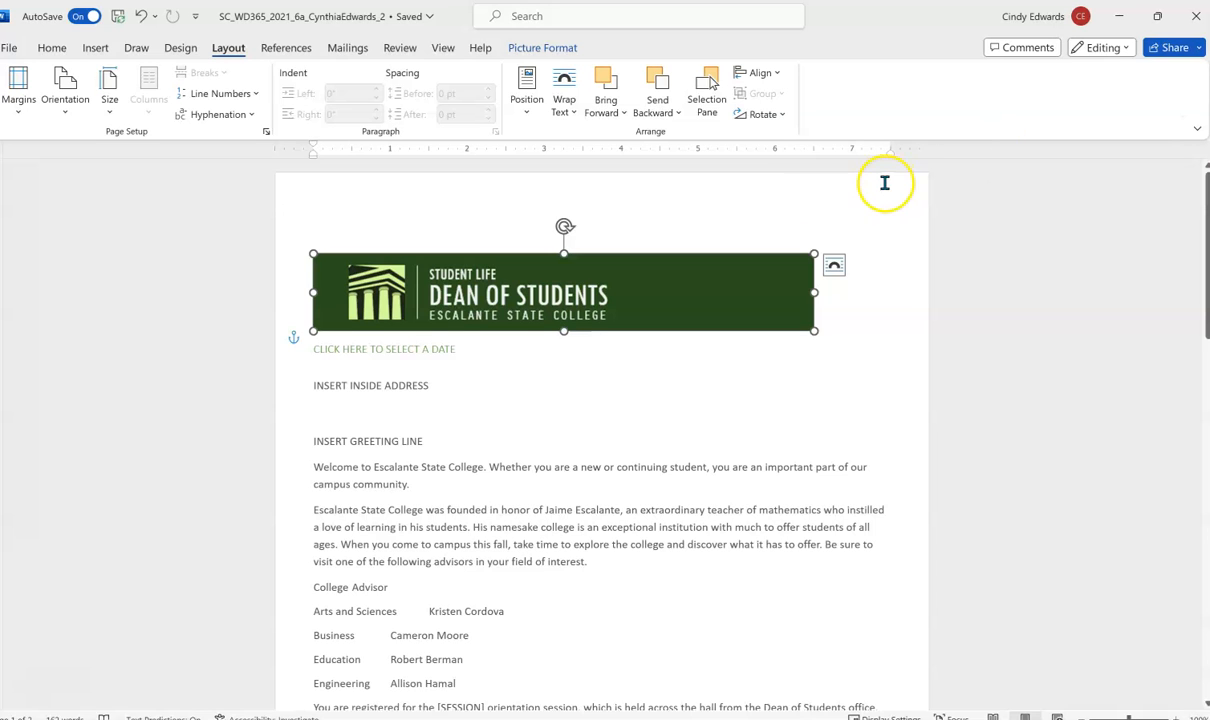
scroll(464, 400, "down", 2)
scroll(464, 400, "down", 4)
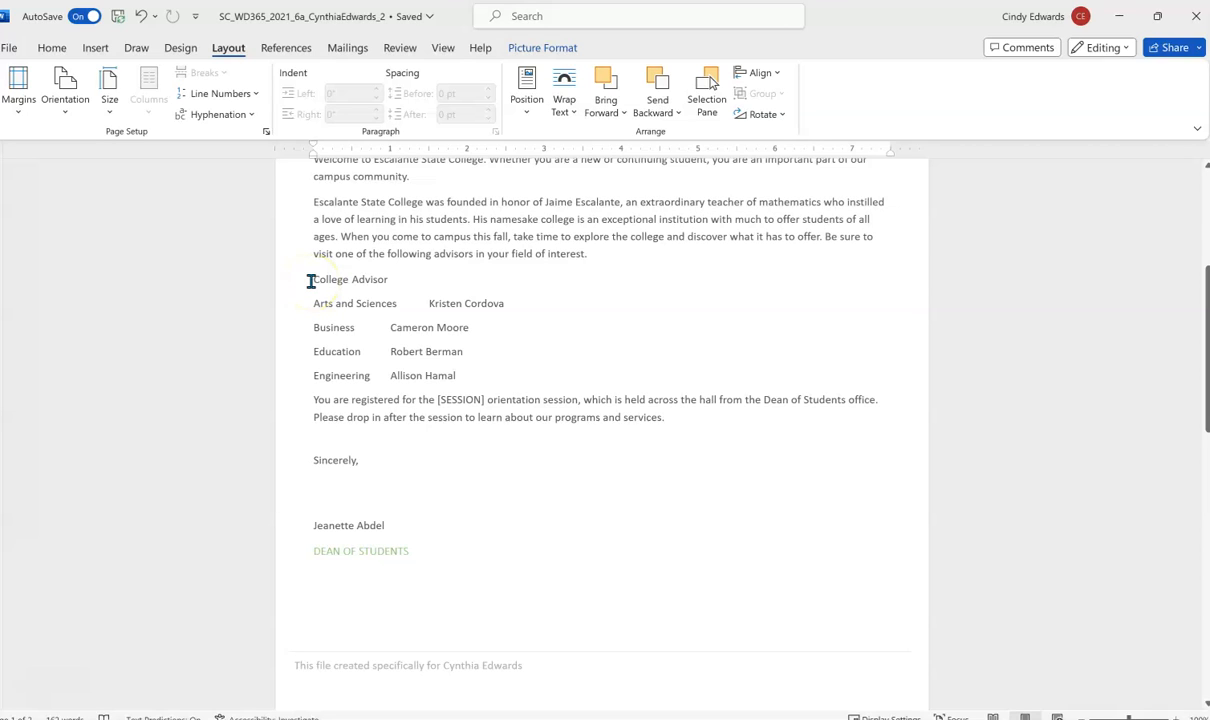
- Convert the selected College Advisor lines into a 2-column, 5-row table separated at tabs
left_click_drag(310, 281, 486, 375)
right_click(392, 349)
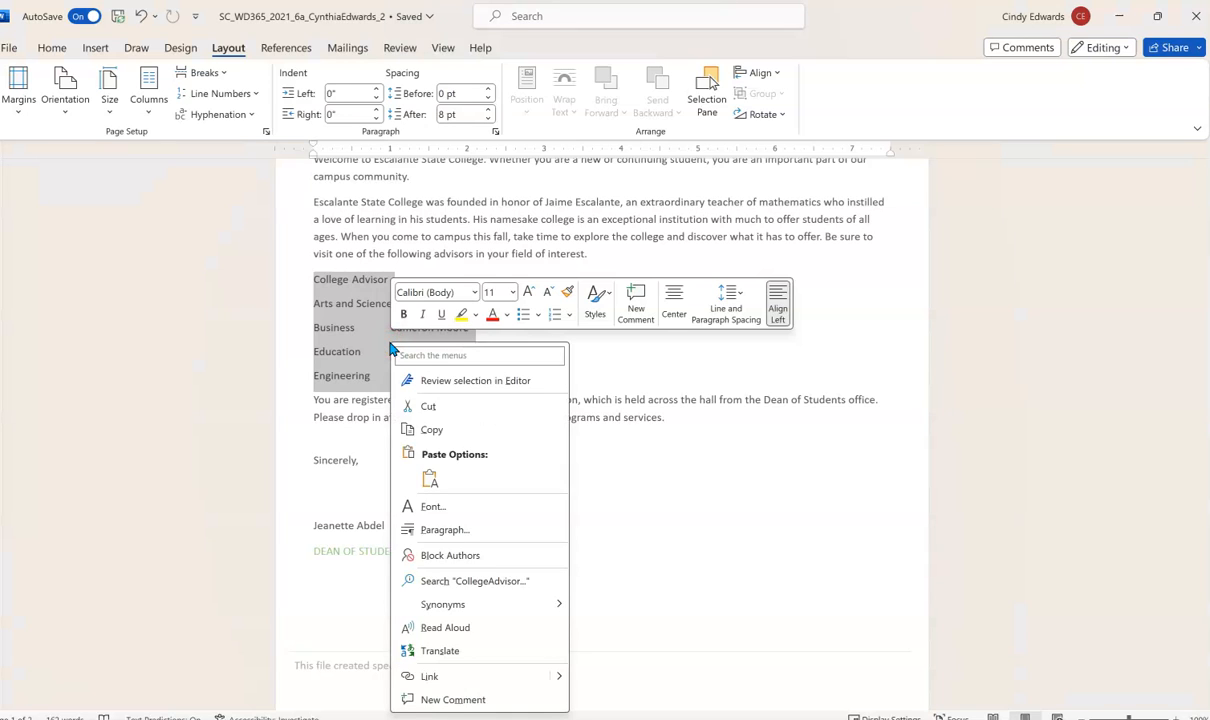
left_click(95, 48)
left_click(131, 104)
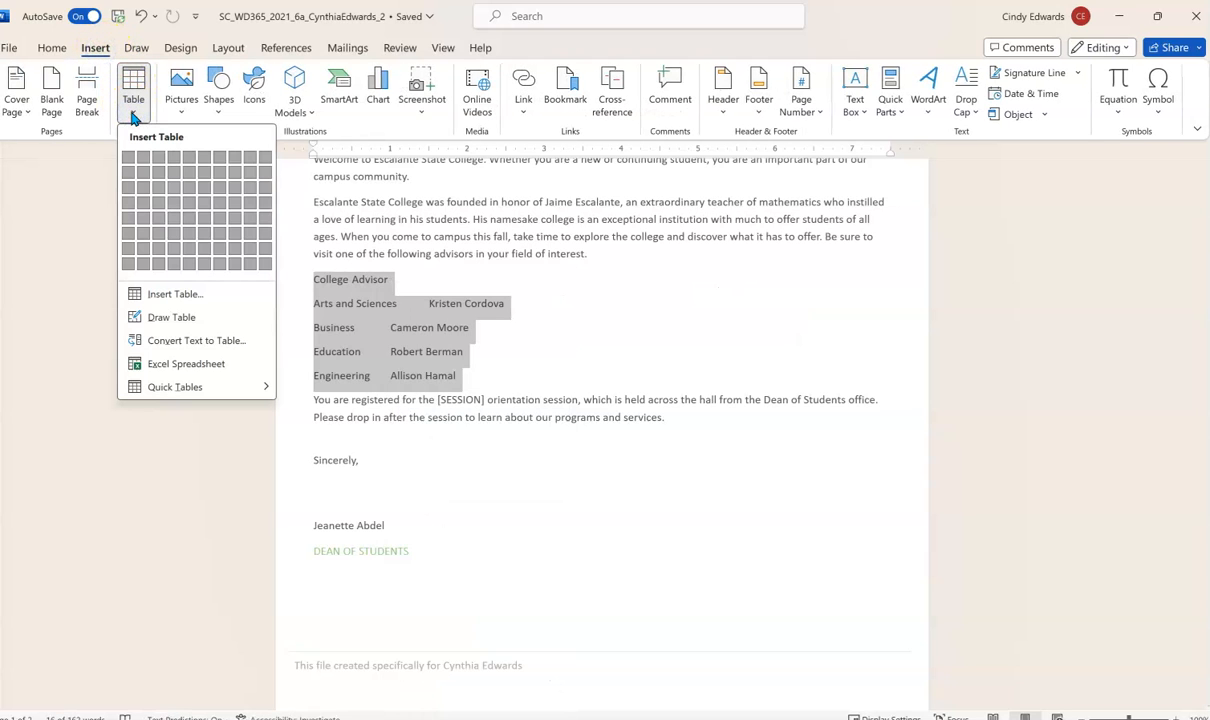
left_click(199, 341)
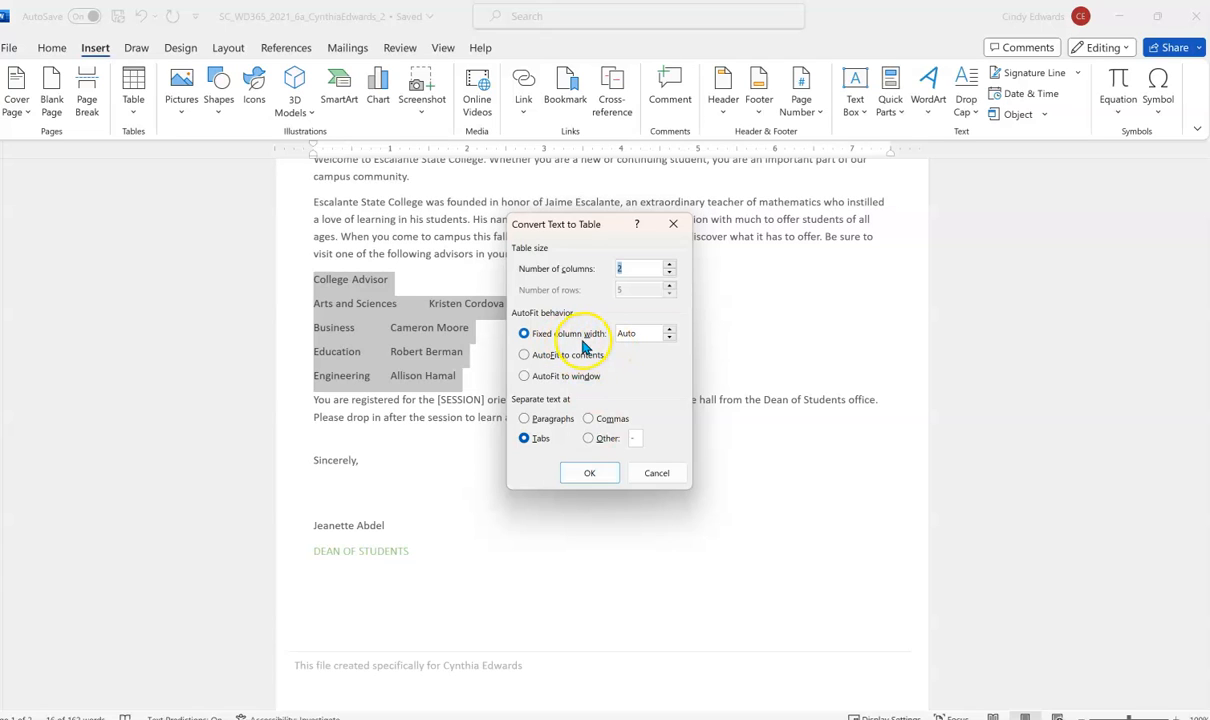
left_click(577, 472)
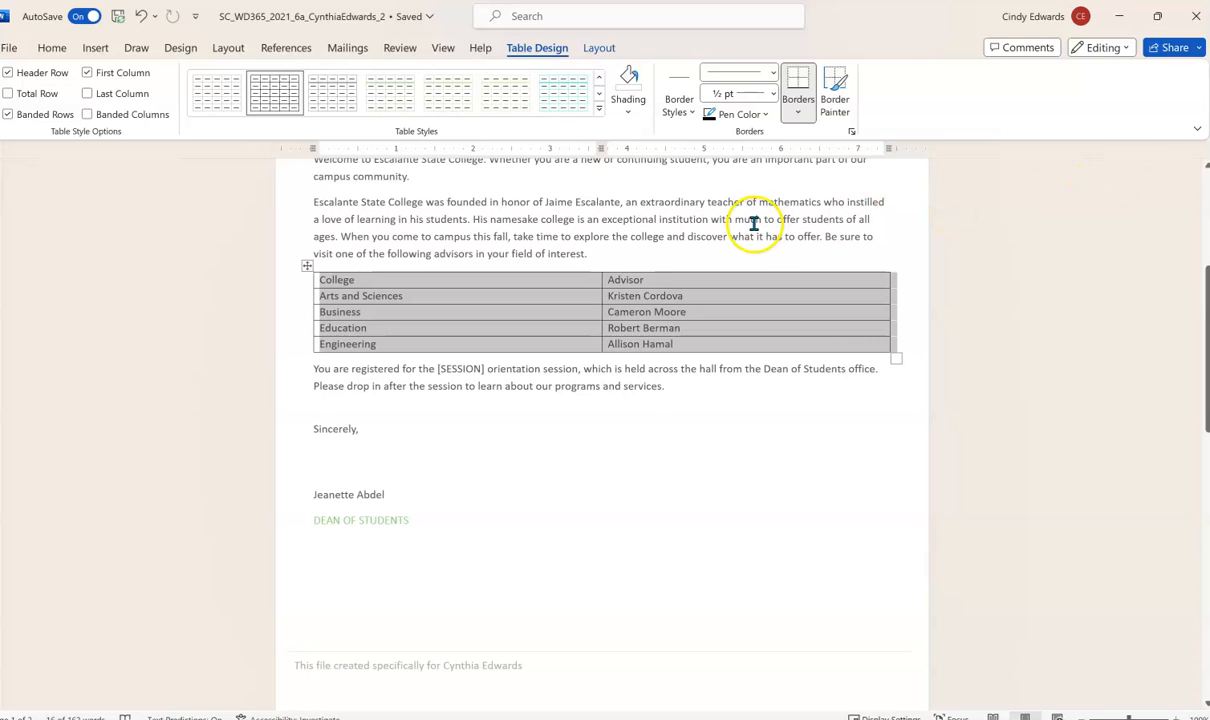
- Apply the Grid Table 2 - Accent 2 style to the College and Advisor table
left_click(599, 108)
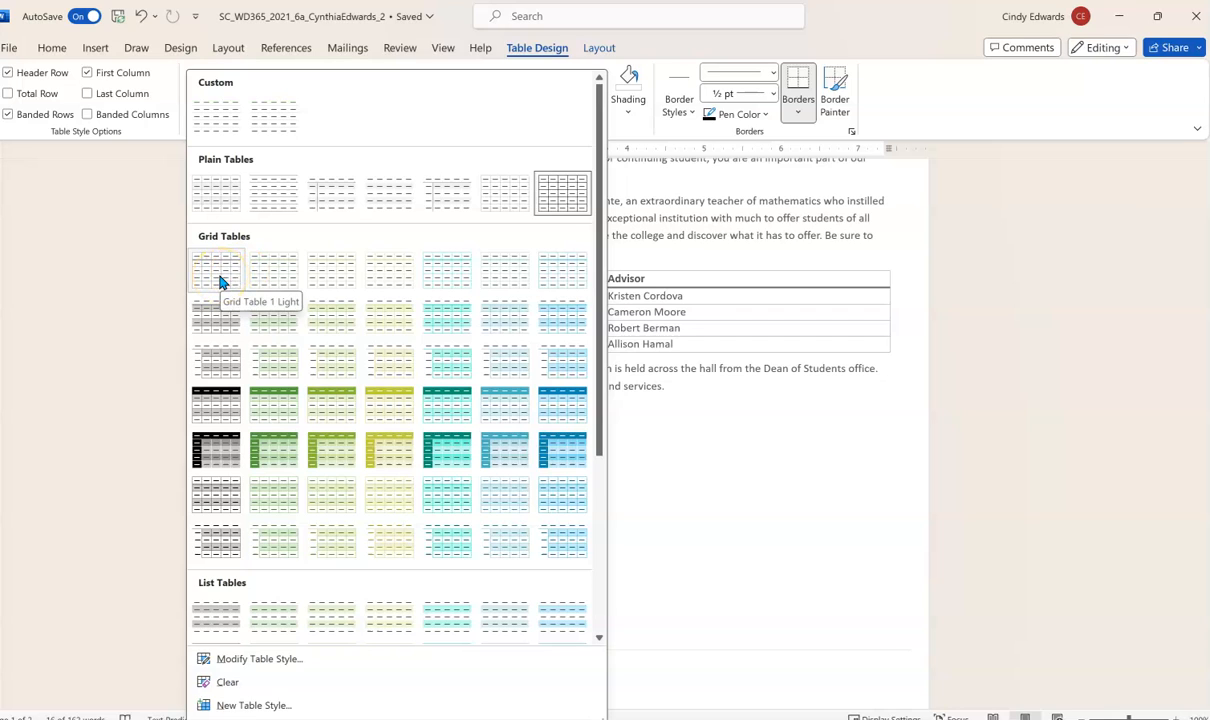
left_click(222, 318)
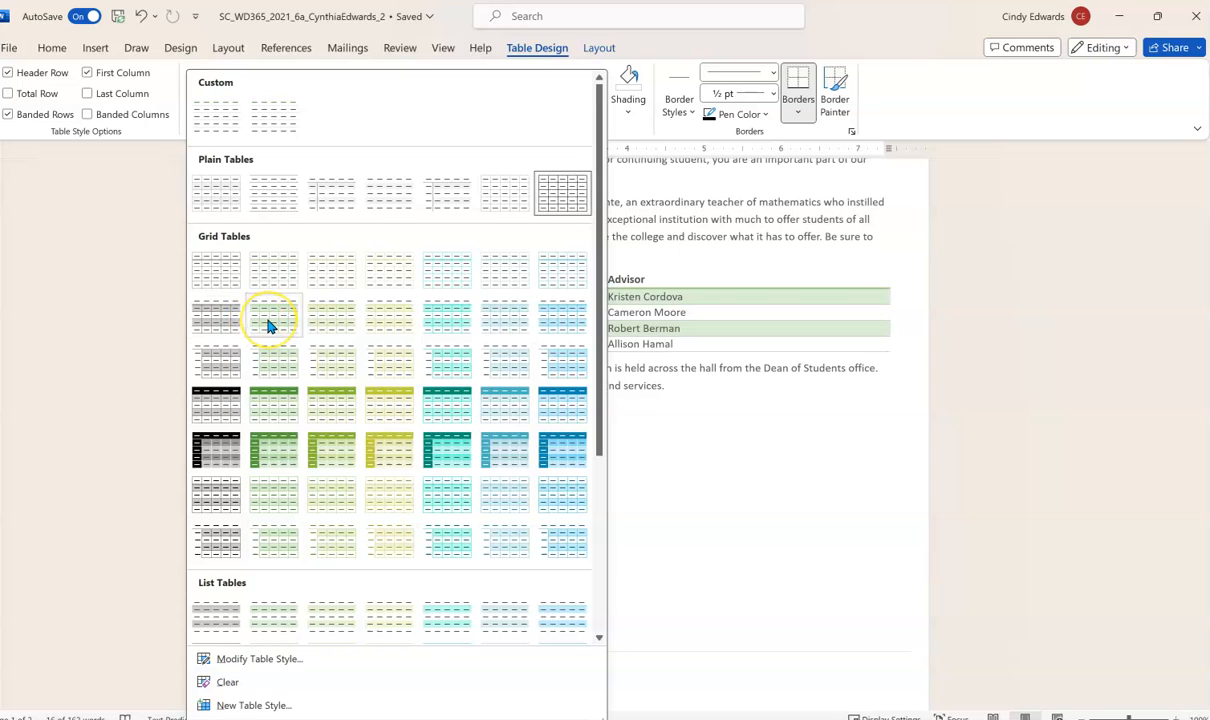
left_click(324, 325)
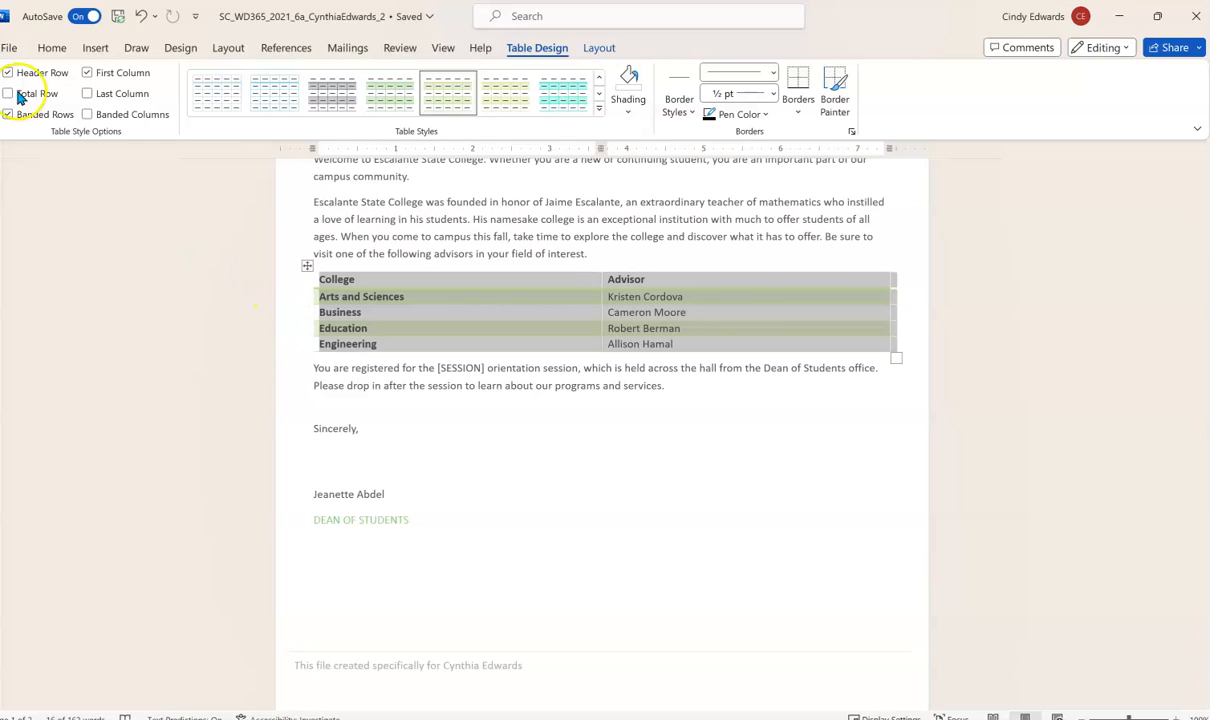
left_click(104, 49)
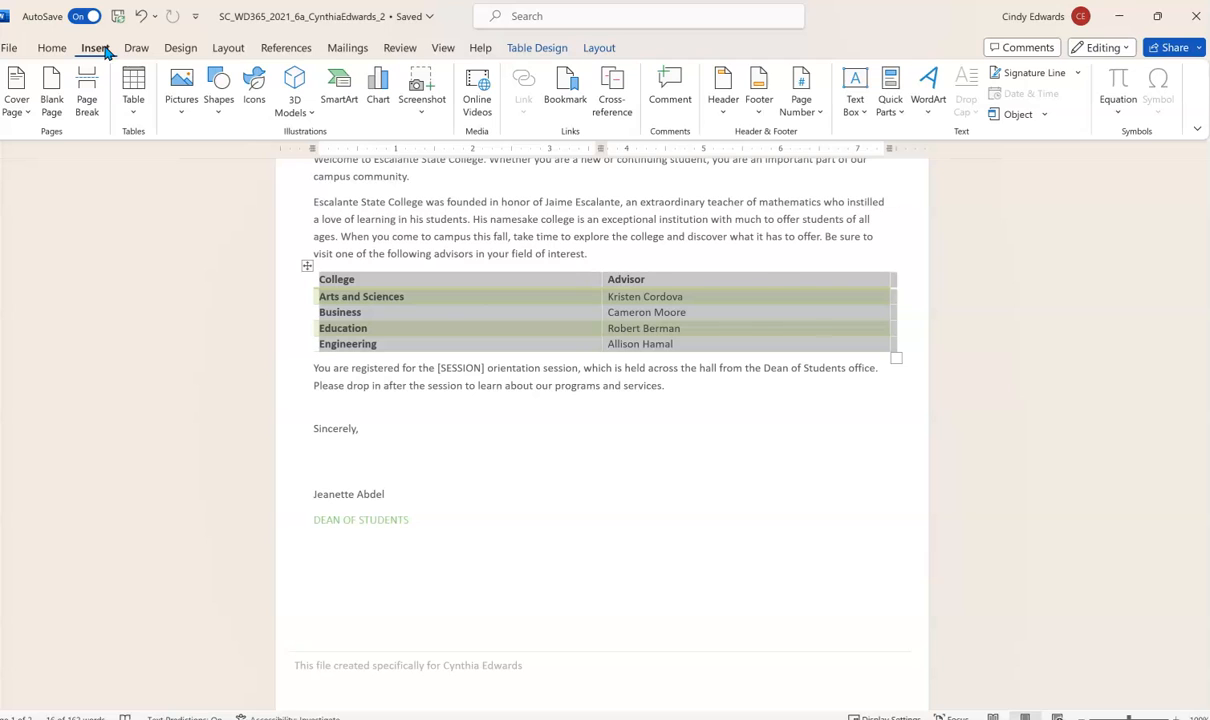
- Launch the Step-by-Step Mail Merge Wizard from Mailings, with Letters as the document type
left_click(343, 52)
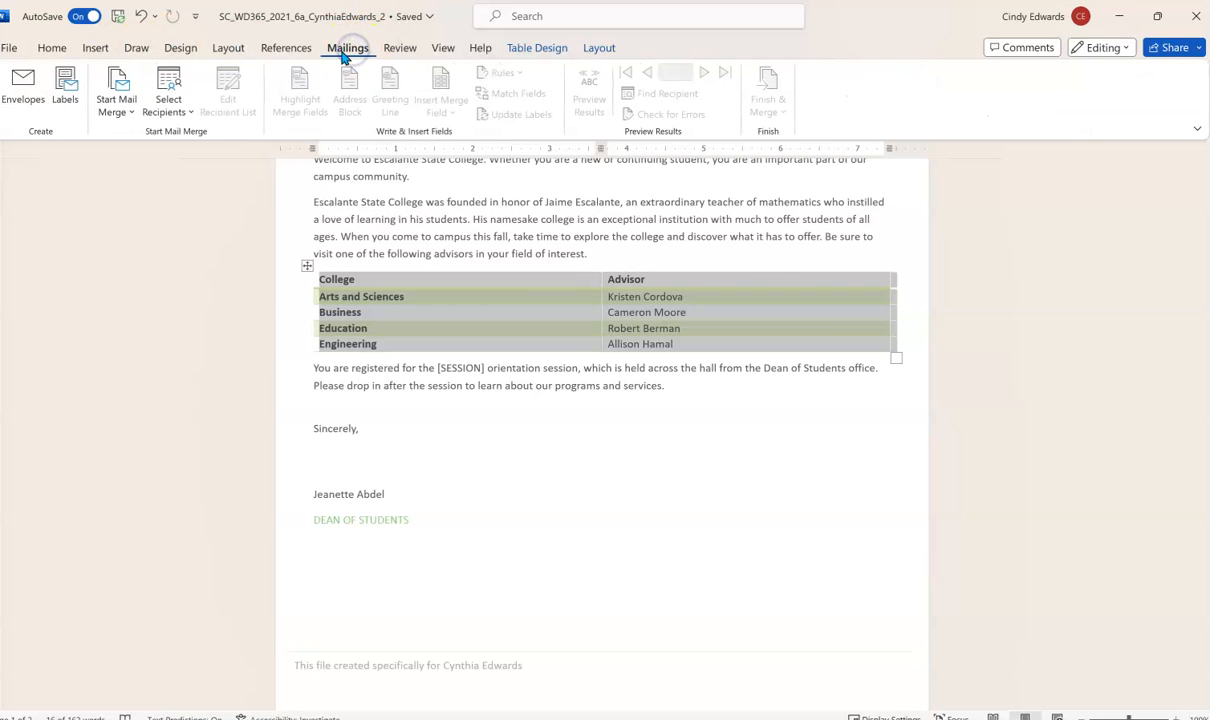
left_click(114, 108)
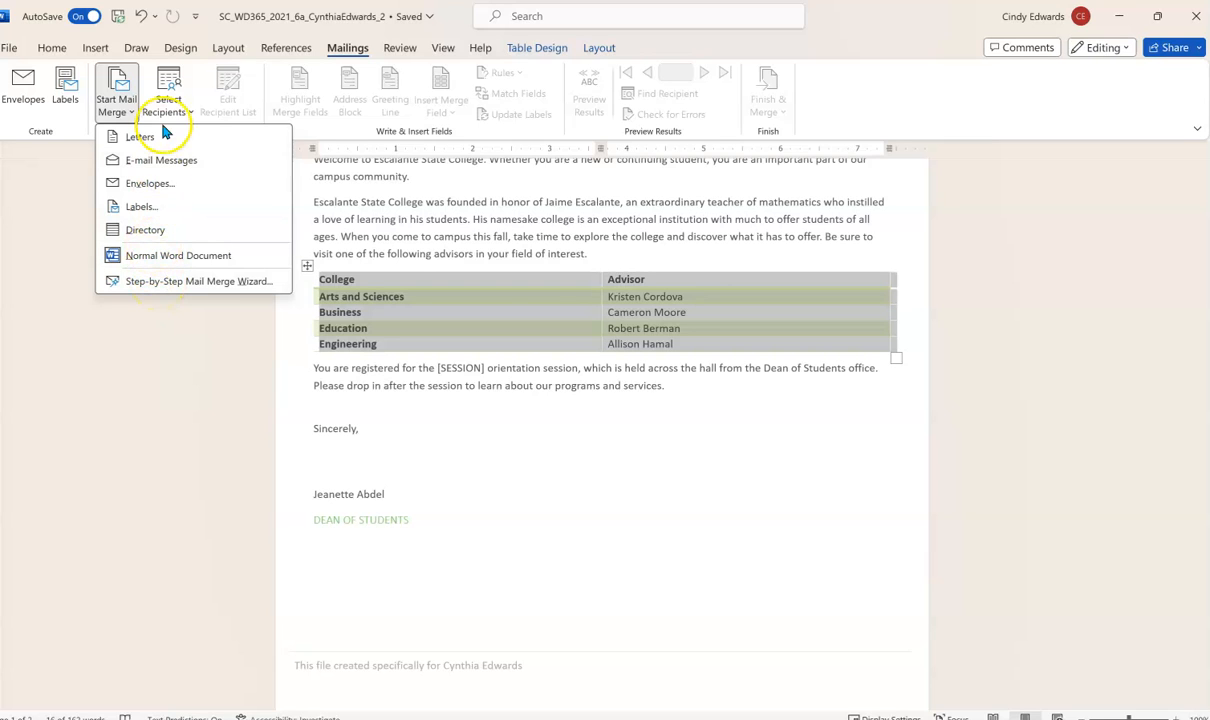
left_click(136, 283)
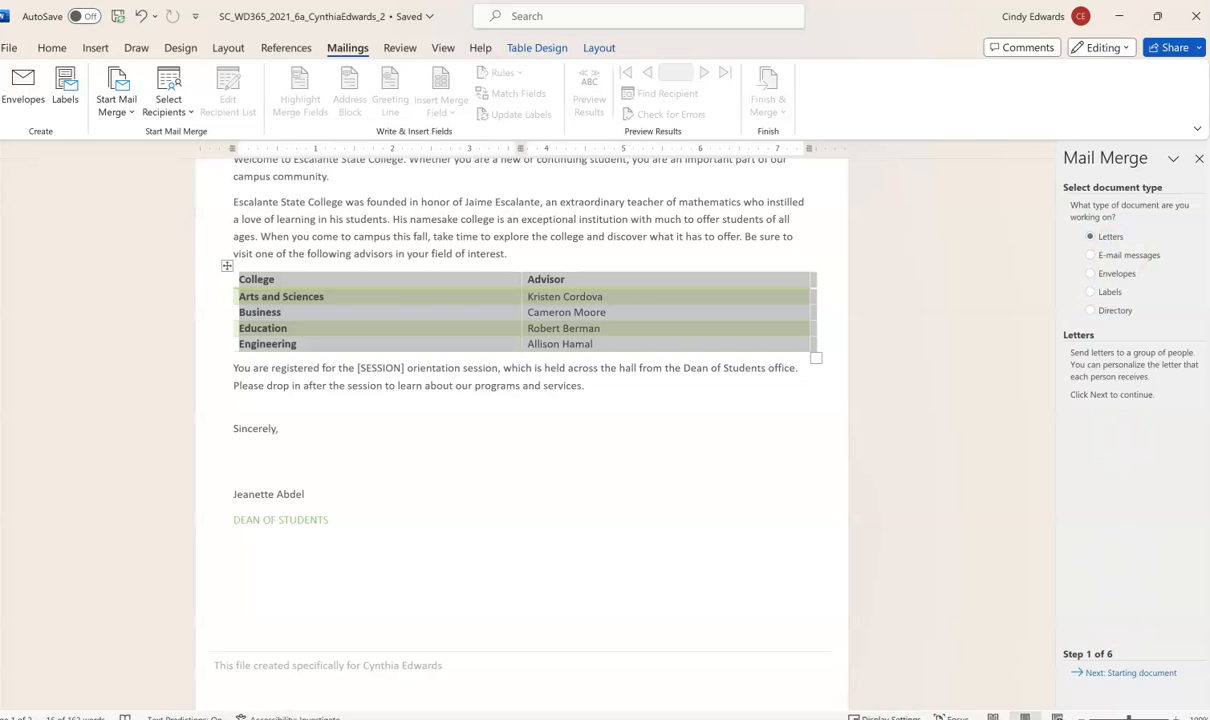
- Advance the wizard using the current document and choose Type a new list for recipients
left_click(1105, 673)
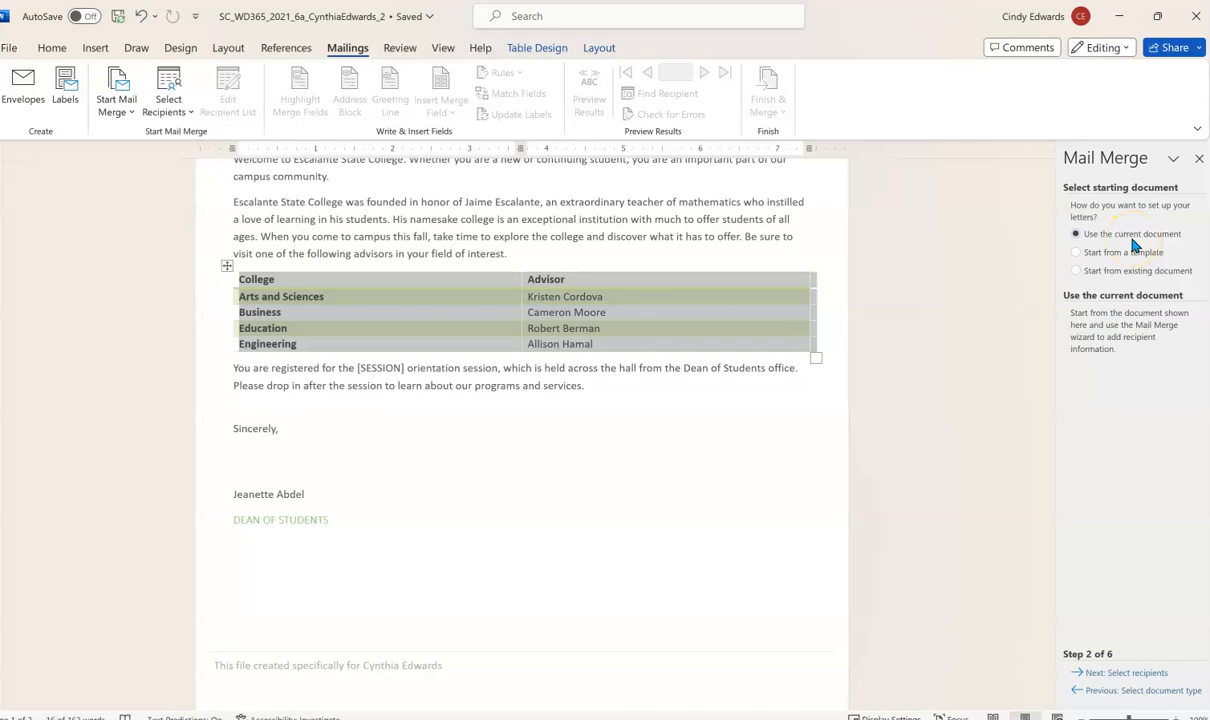
left_click(1116, 673)
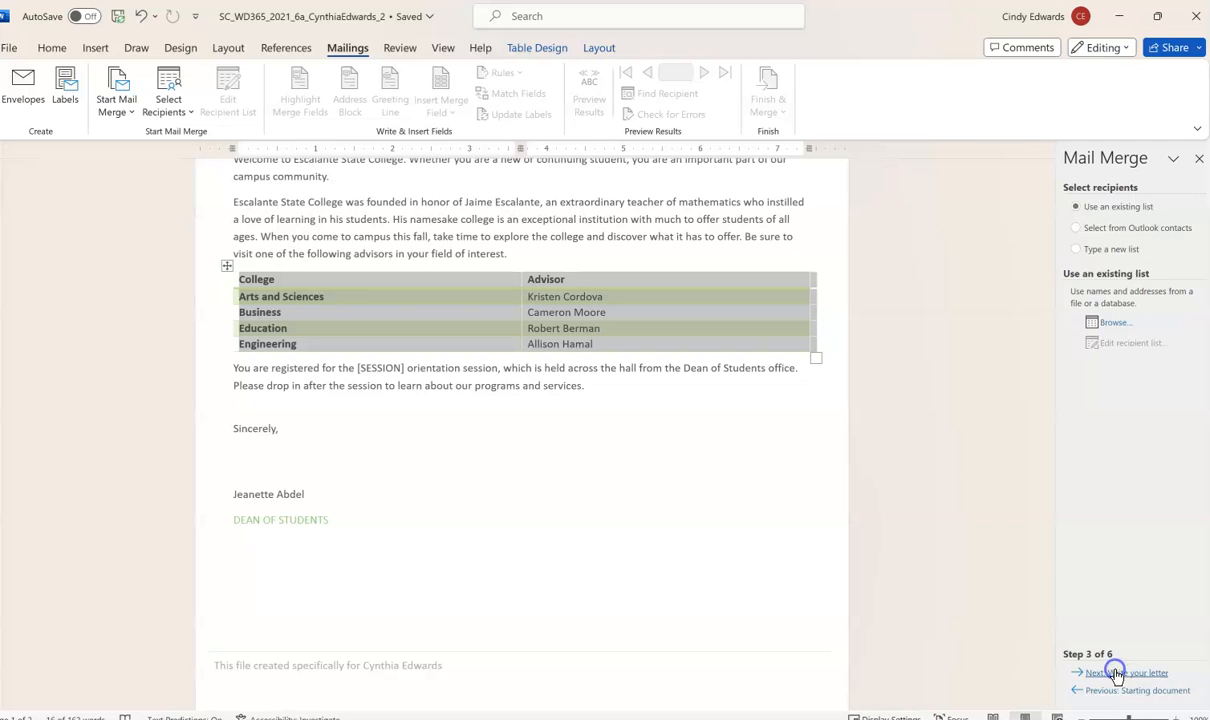
left_click(1096, 252)
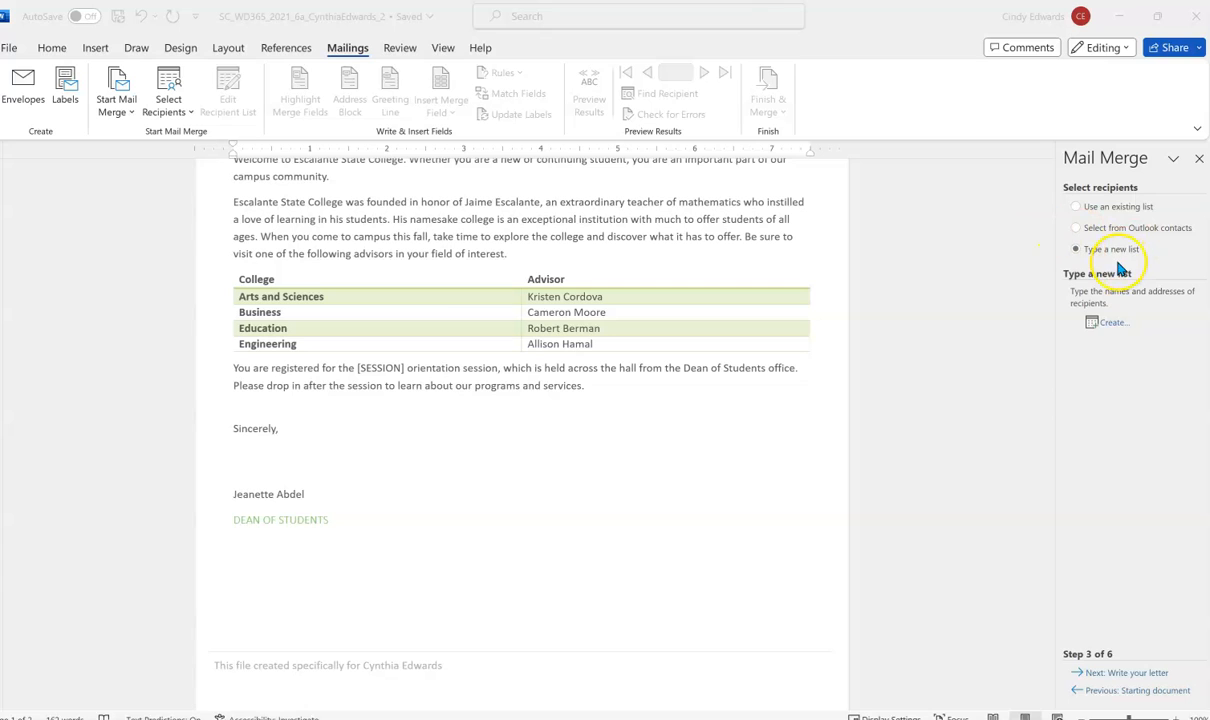
left_click(1110, 326)
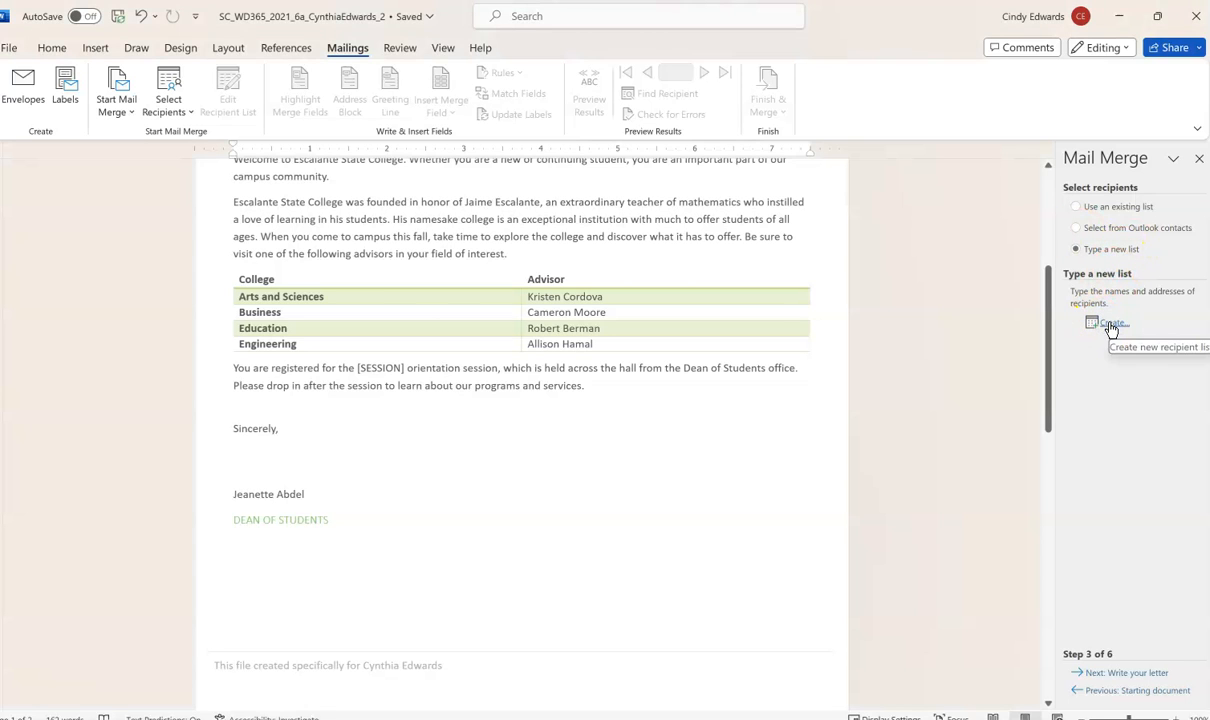
- Create a new list and delete its Company Name and Country or Region fields
left_click(1110, 327)
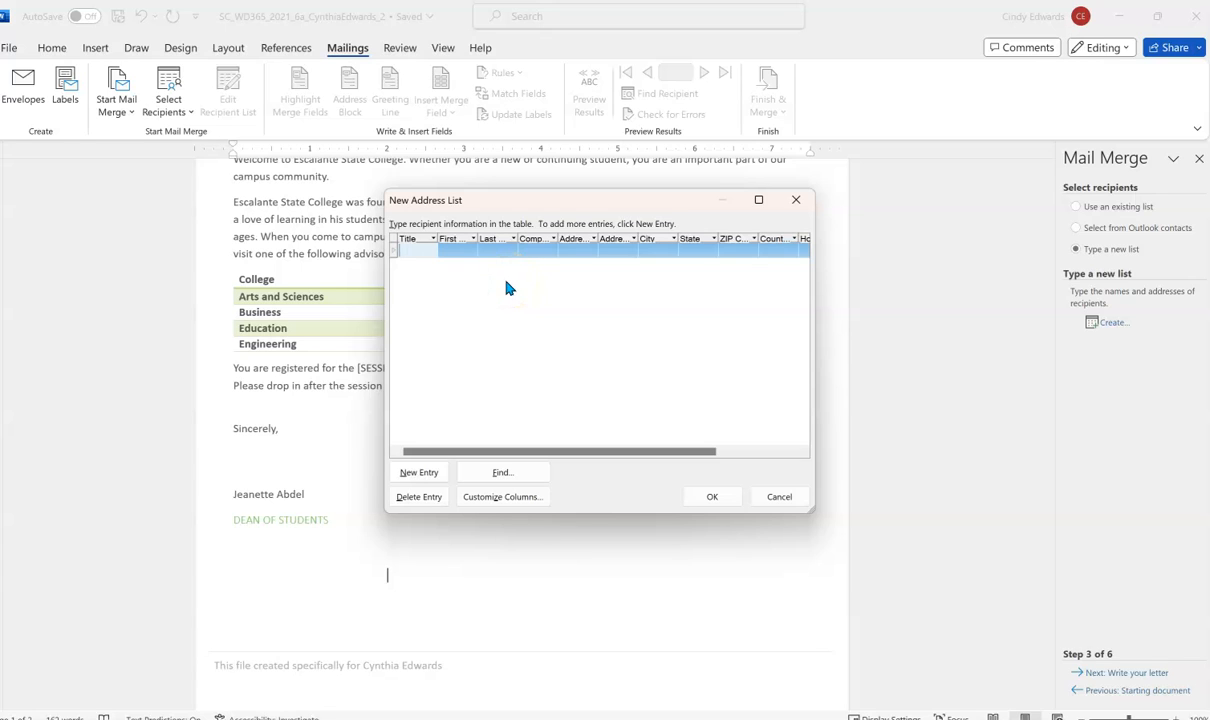
left_click(505, 497)
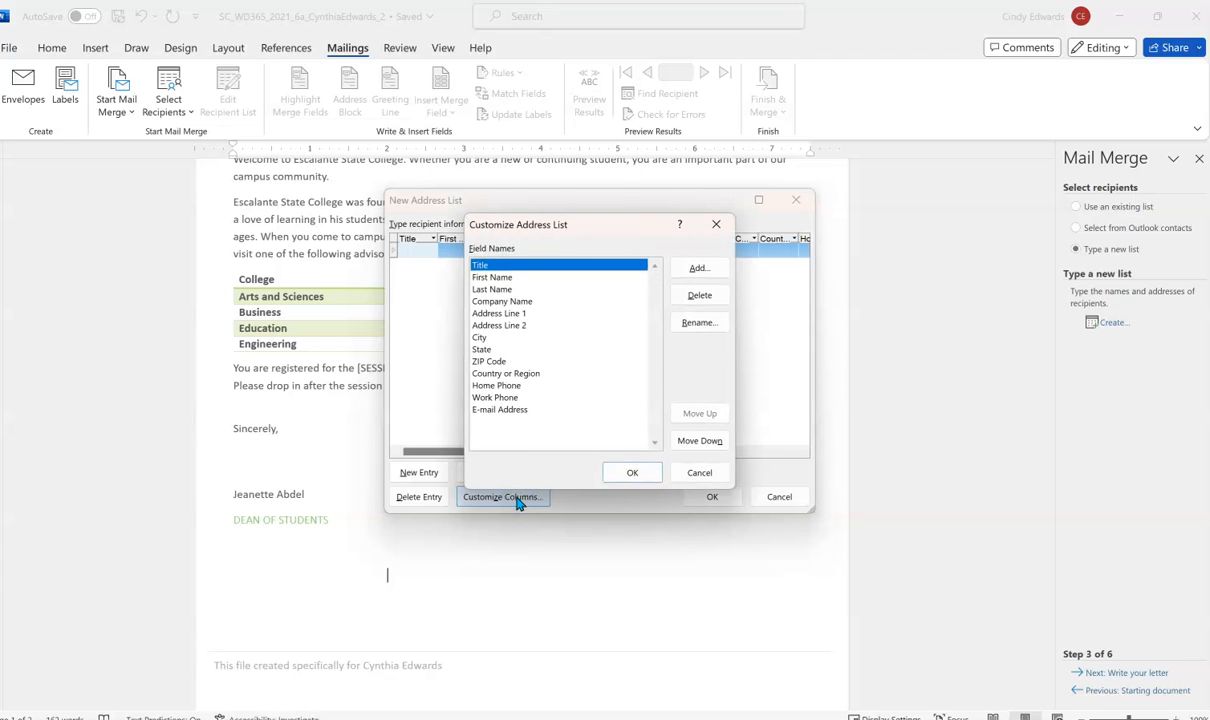
left_click(525, 302)
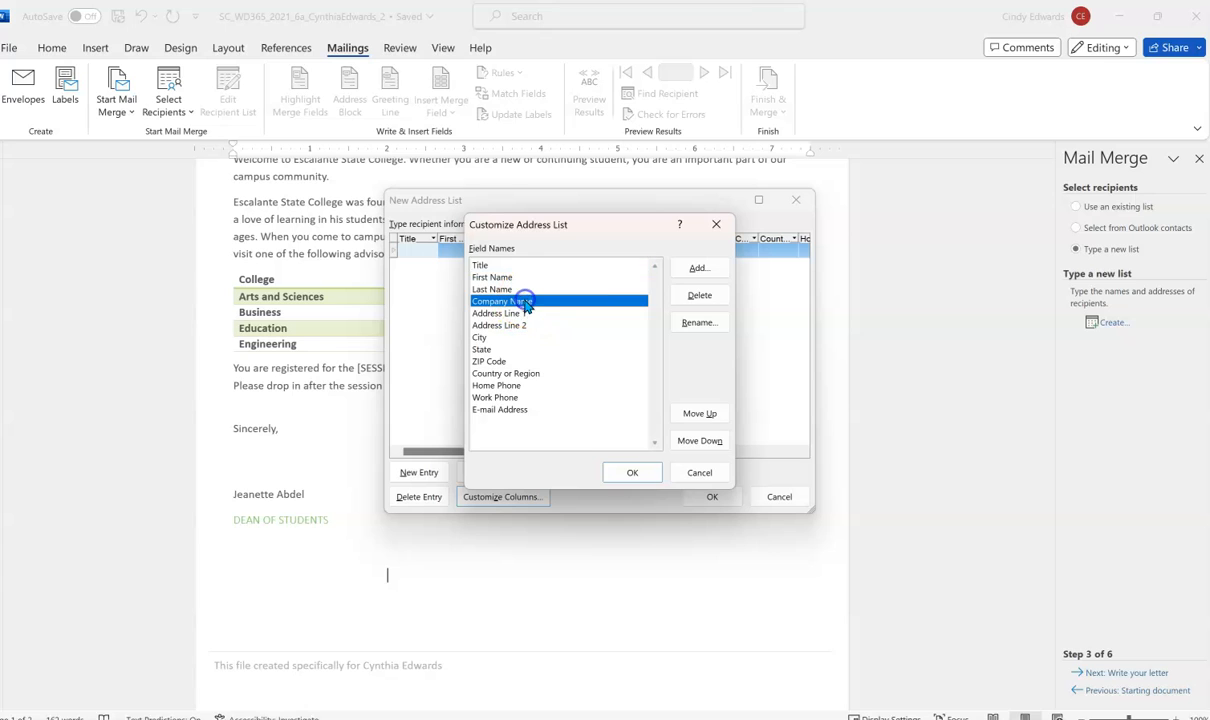
left_click(690, 297)
left_click(577, 415)
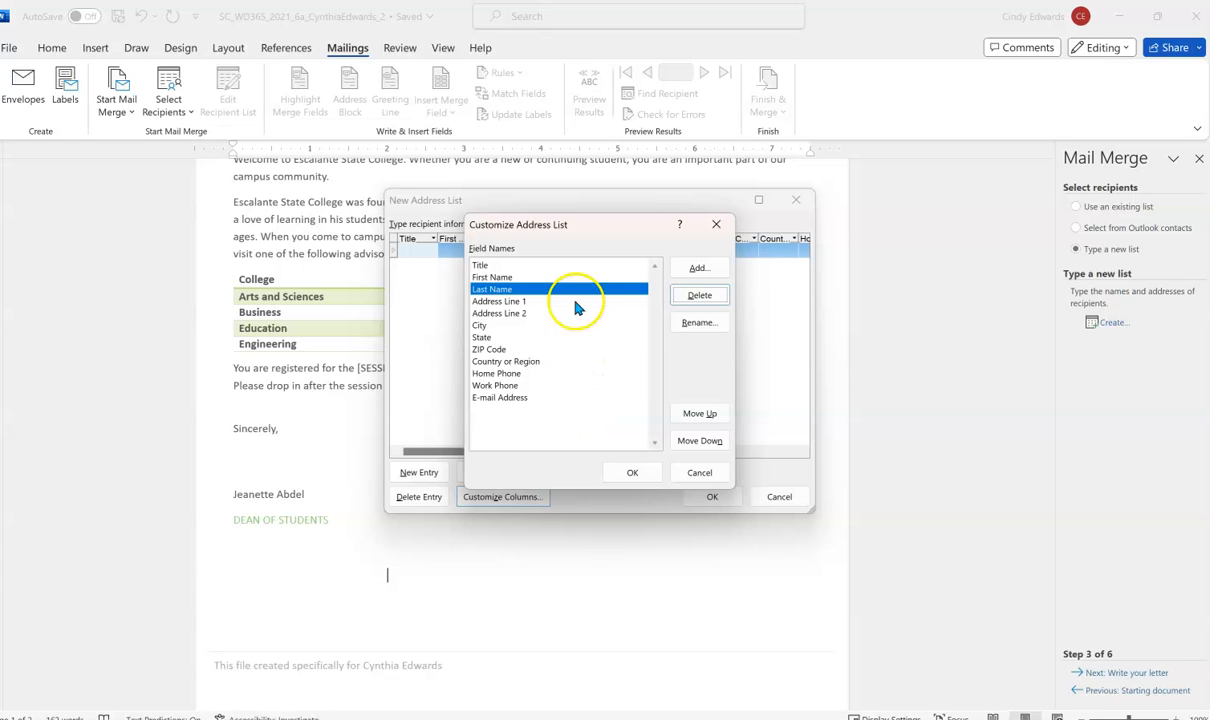
left_click(531, 361)
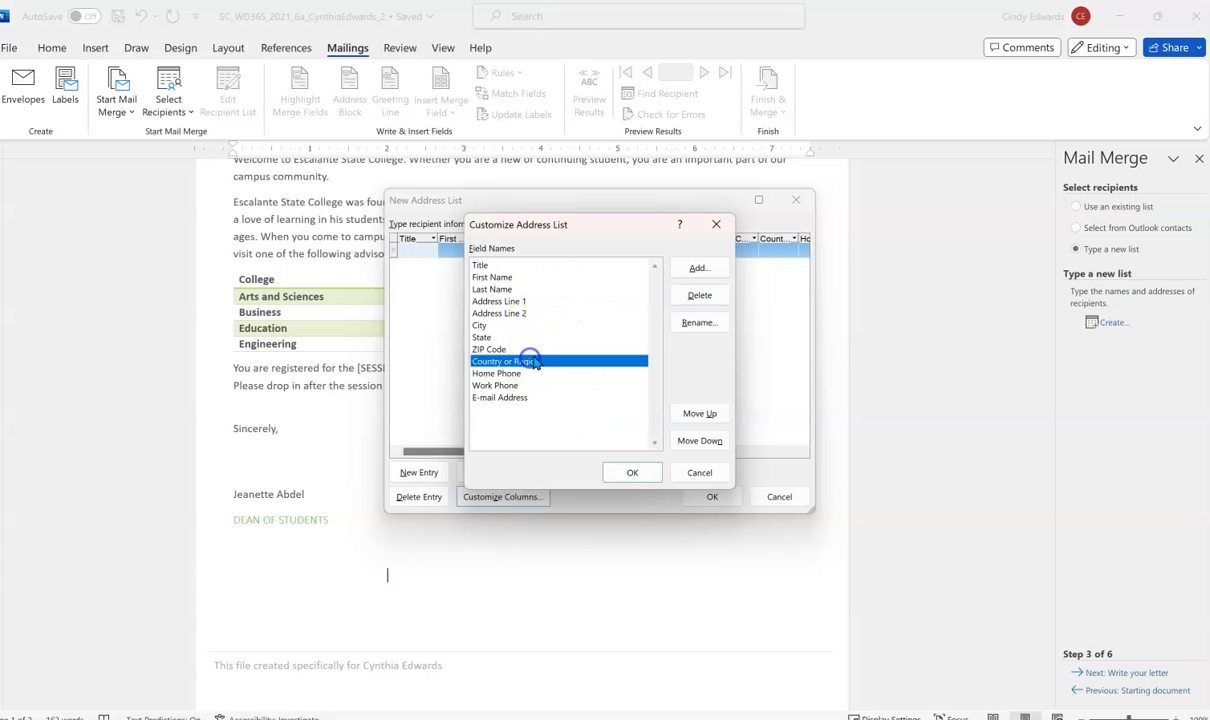
left_click(683, 293)
left_click(578, 416)
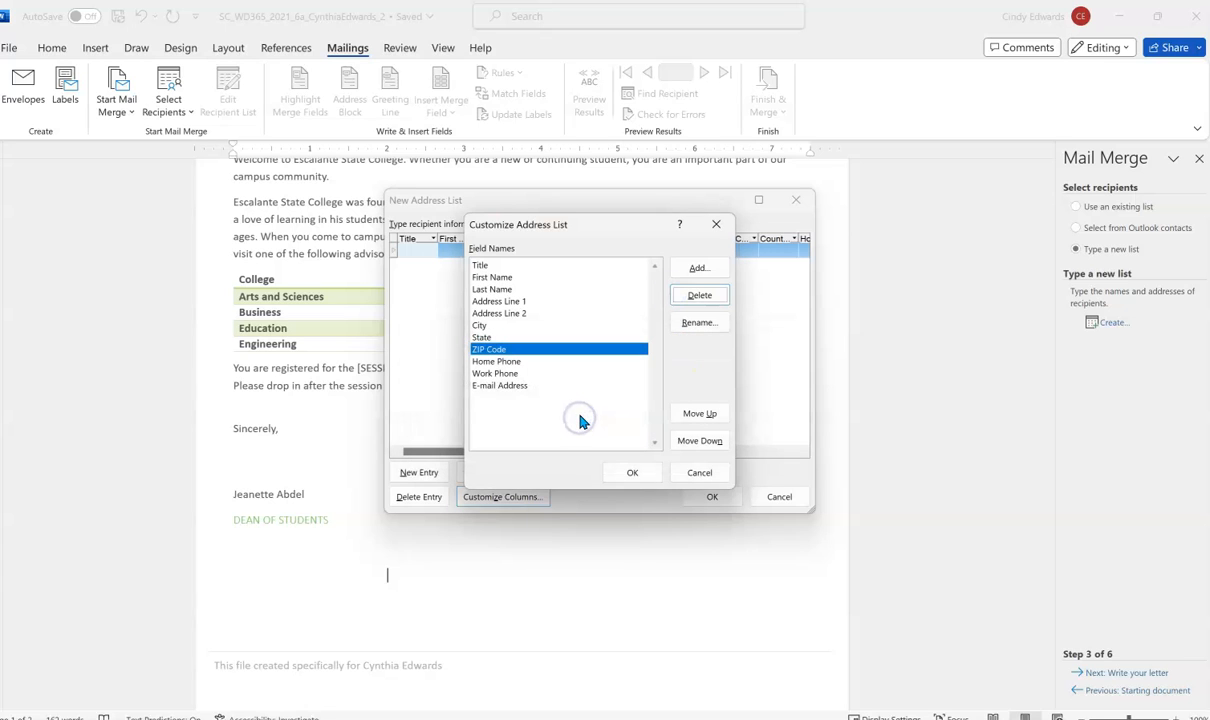
- Delete the Work Phone and E-mail Address fields from the list as well
left_click(505, 374)
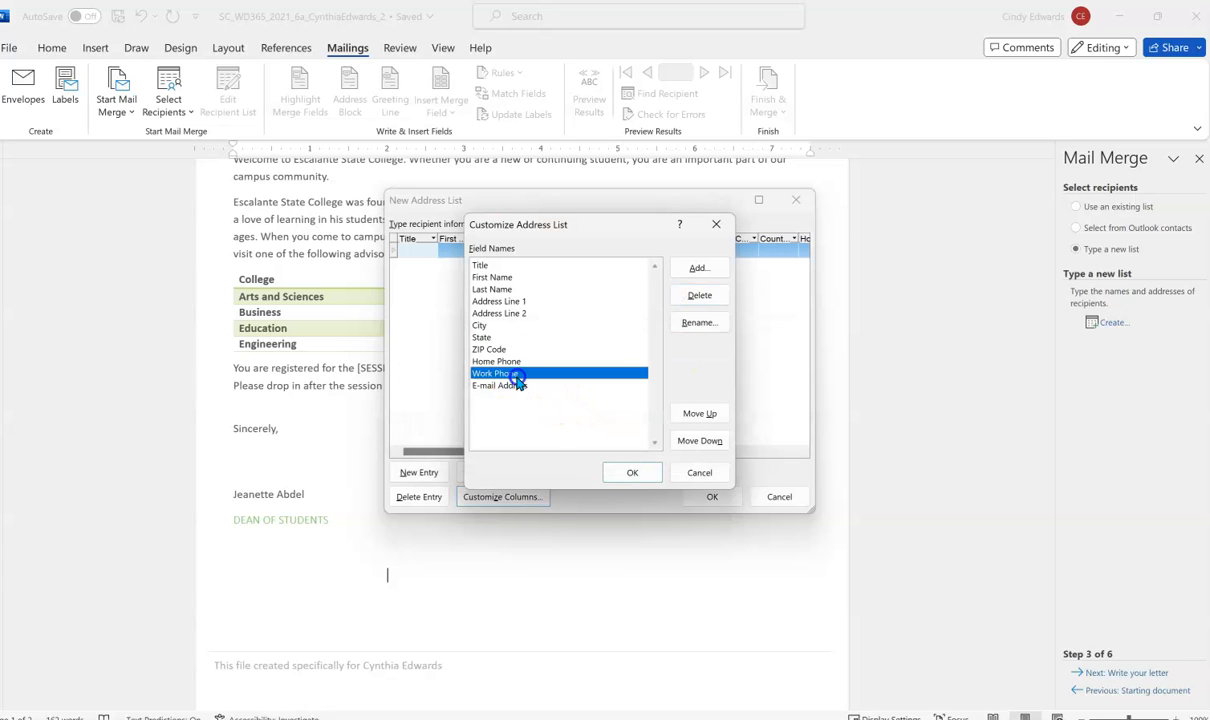
left_click(681, 300)
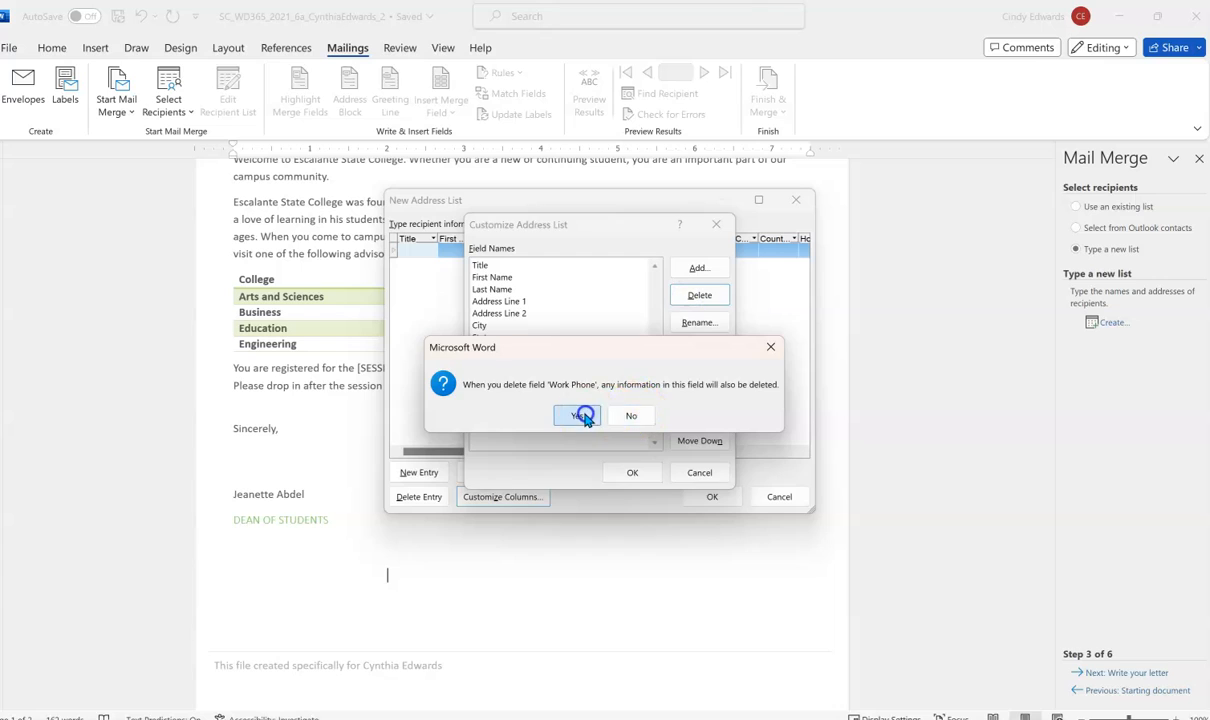
left_click(579, 415)
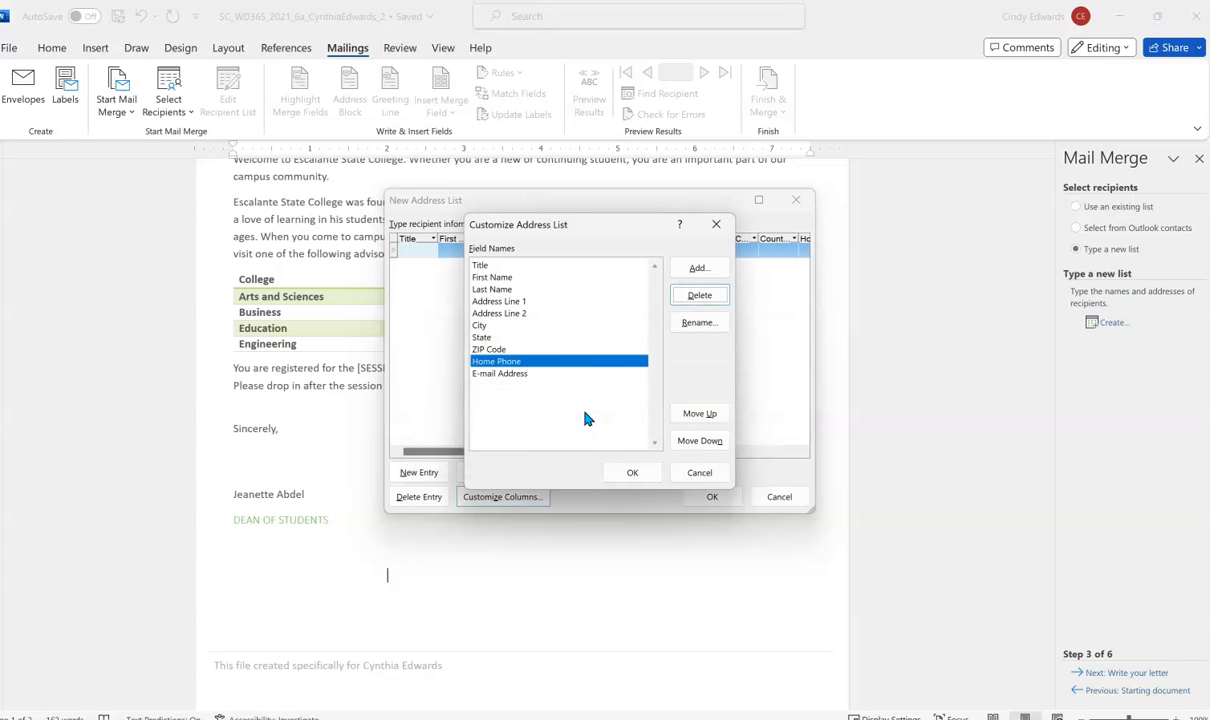
left_click(522, 374)
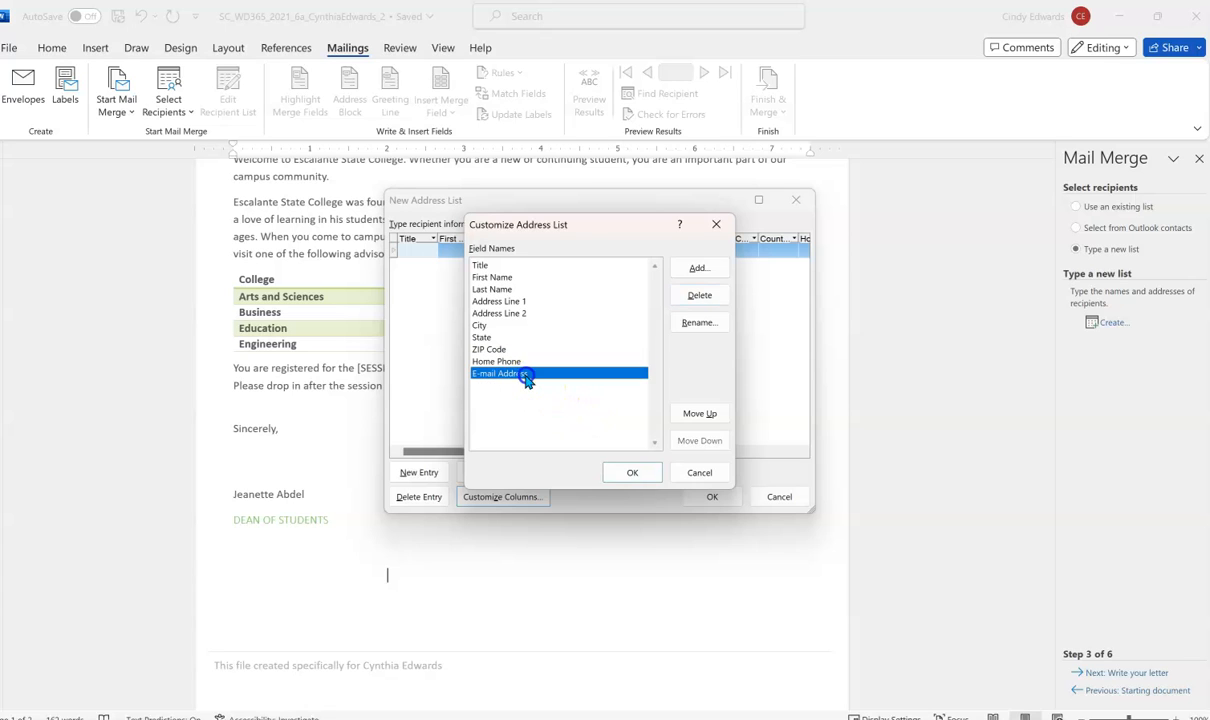
left_click(699, 295)
left_click(598, 416)
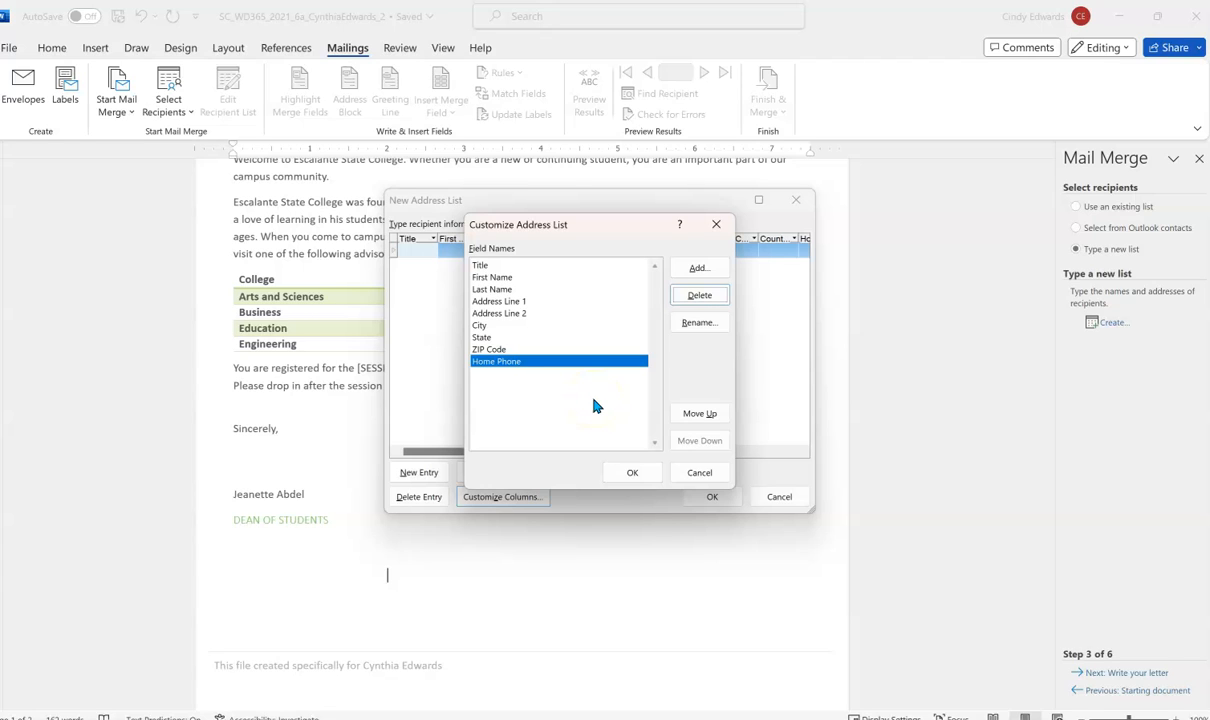
left_click(512, 350)
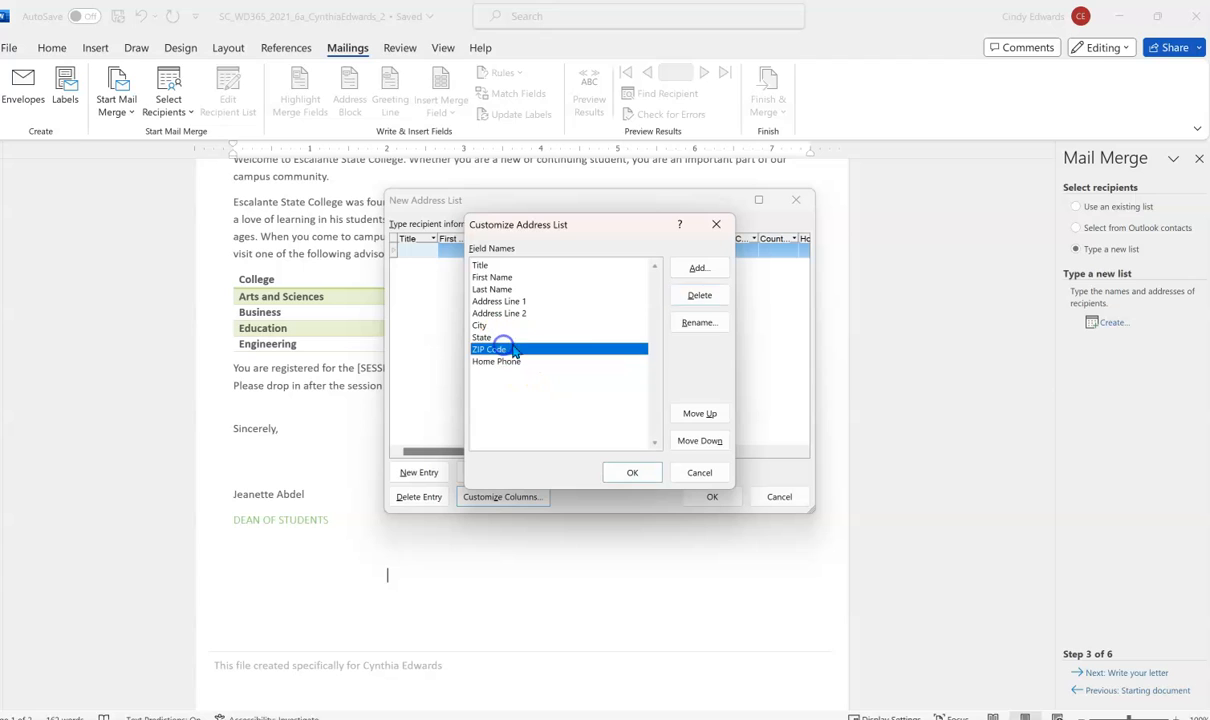
- Rename the ZIP Code field to Postal Code and Home Phone to Cell Phone
left_click(699, 322)
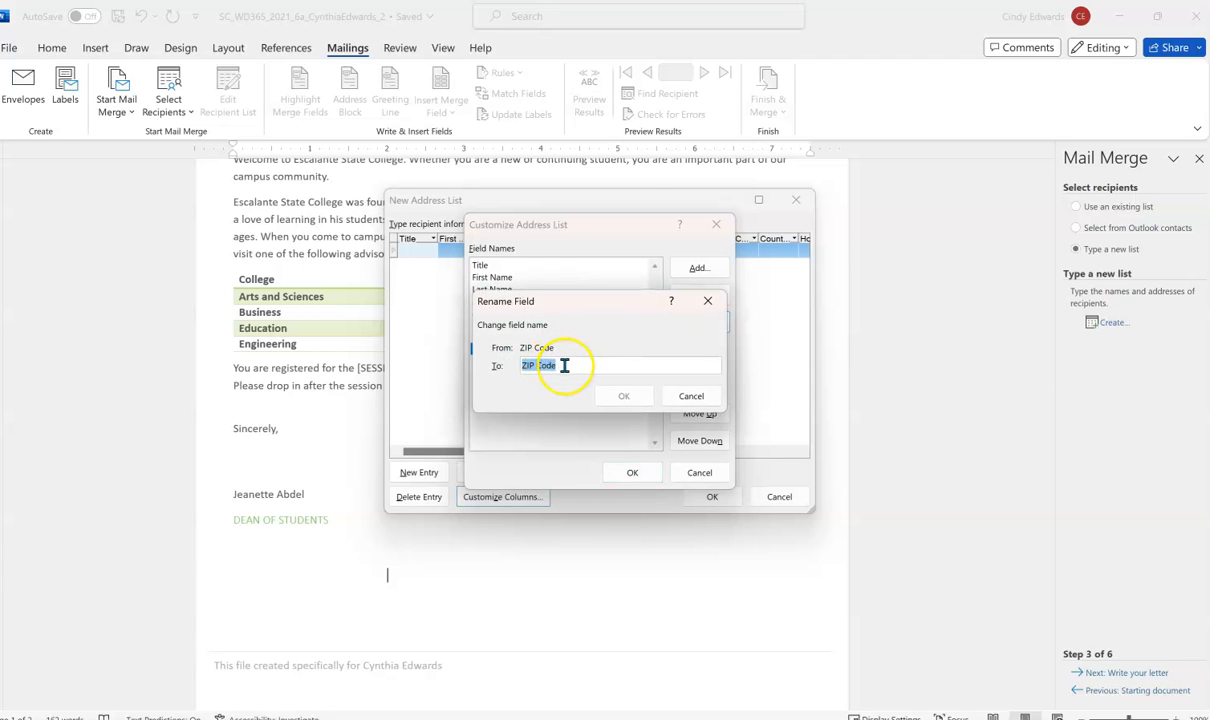
type("Po")
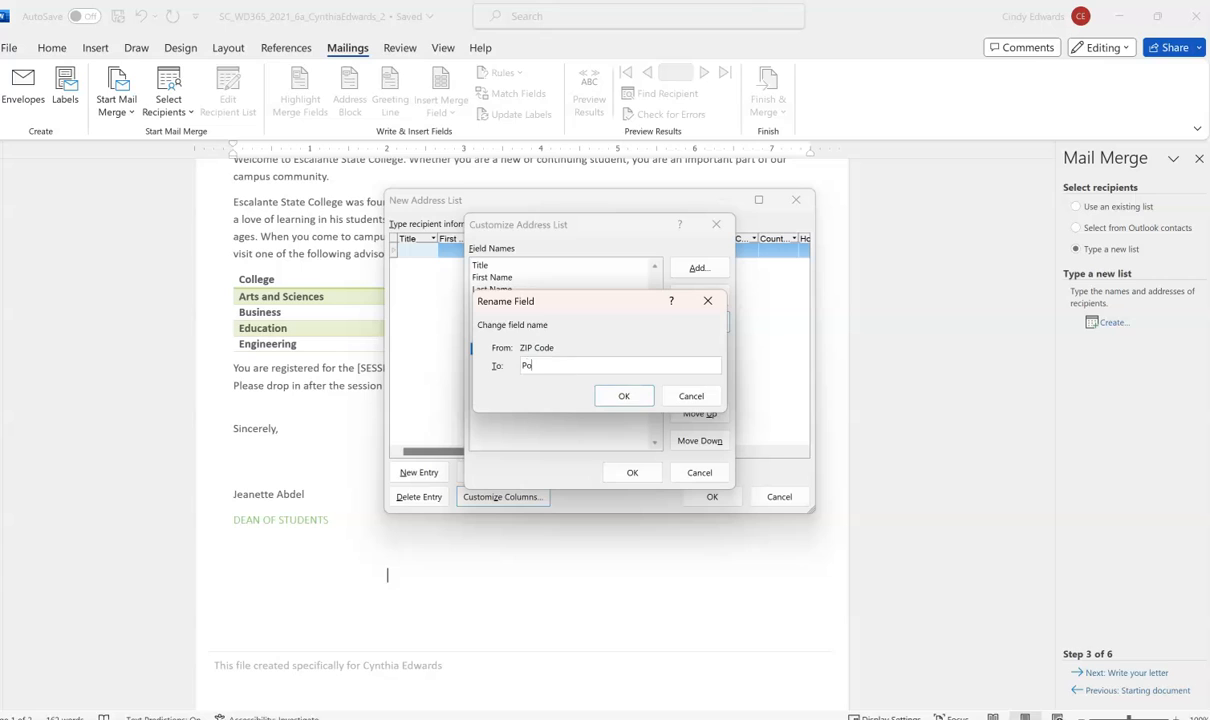
type("stal Code")
left_click(620, 396)
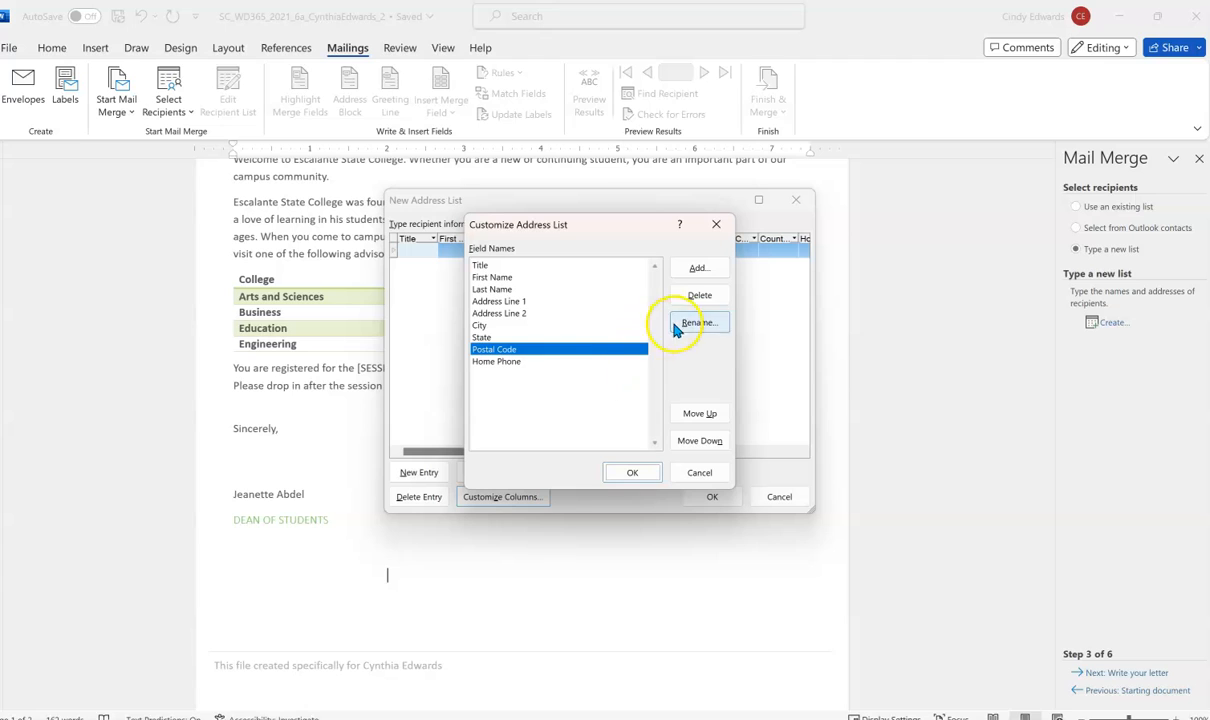
left_click(562, 361)
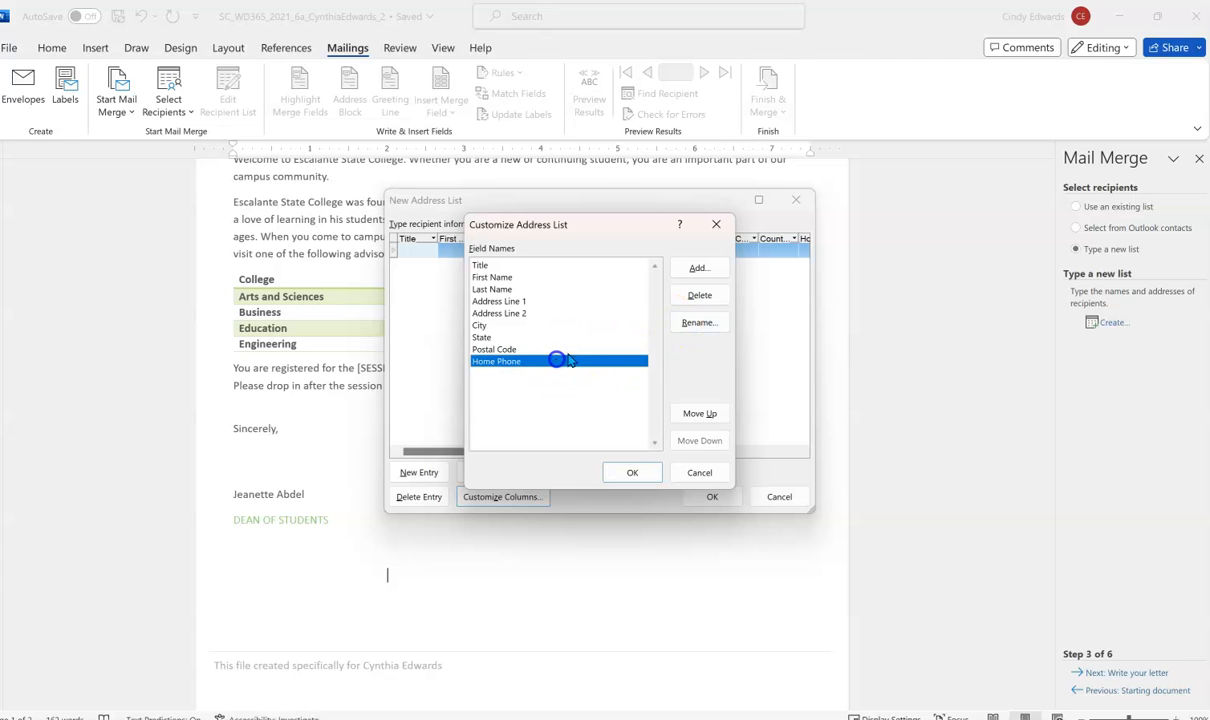
left_click(699, 322)
type("Ce")
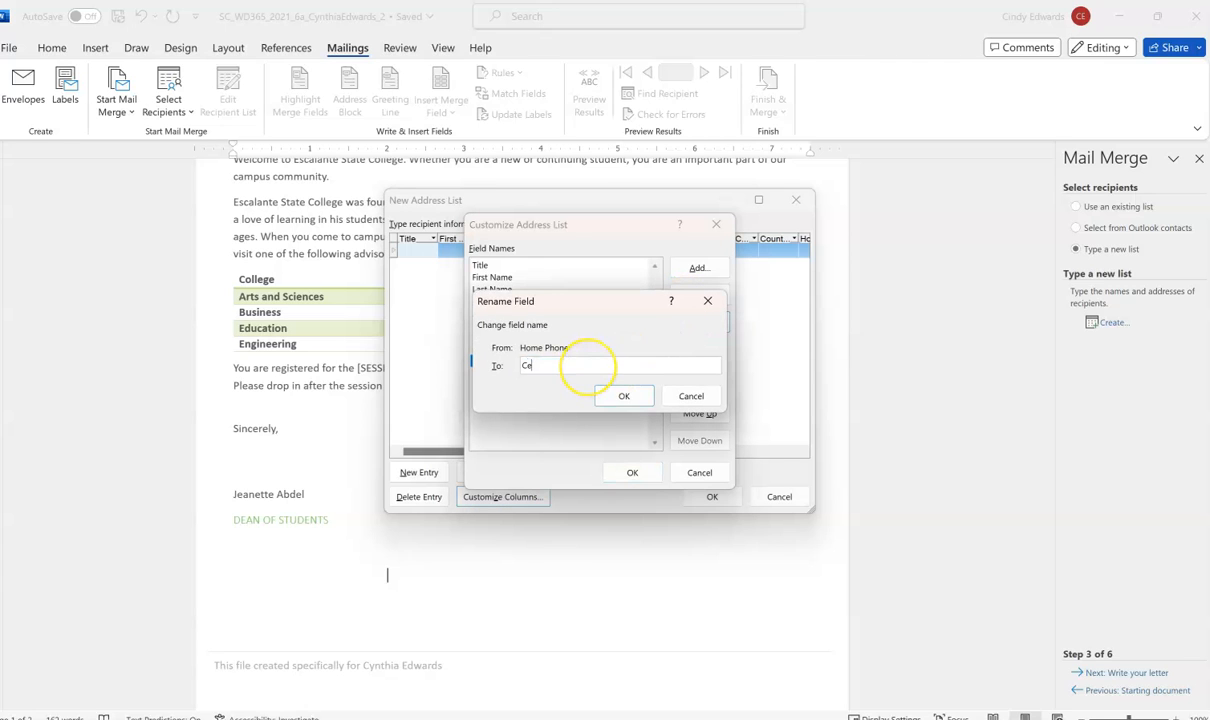
type("ll Phone")
key("Return")
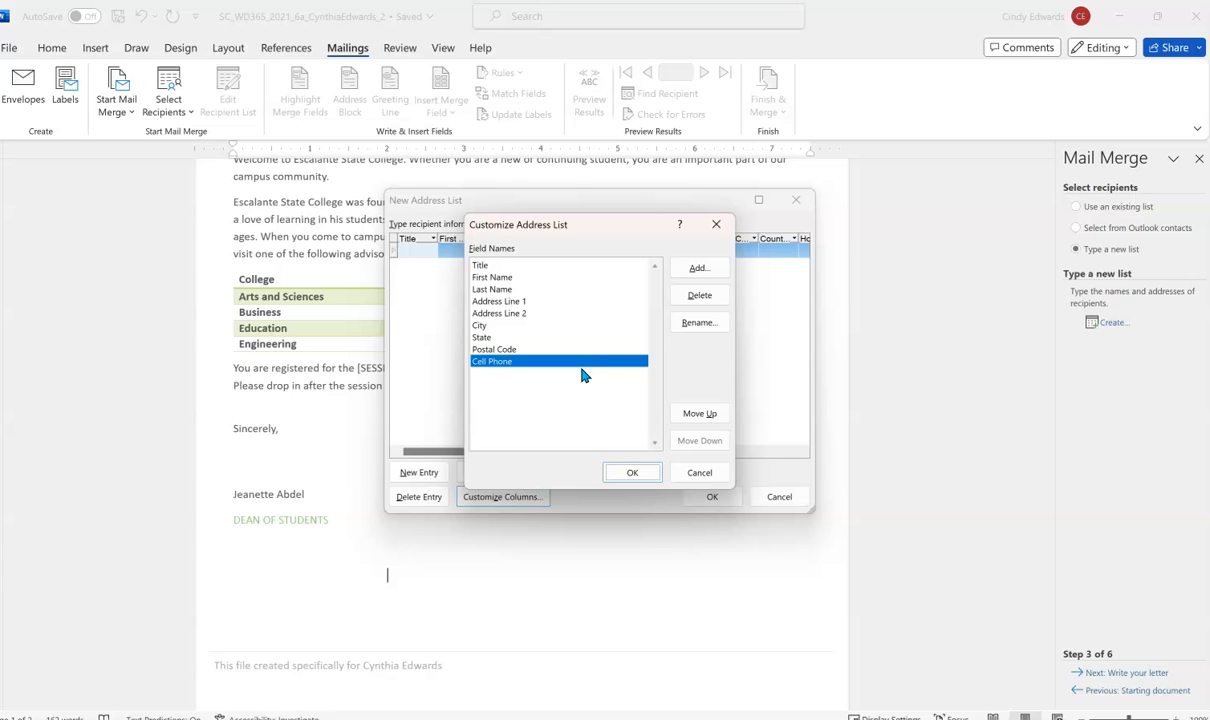
- Add a new 'Session' column to the address list after Cell Phone
left_click(698, 268)
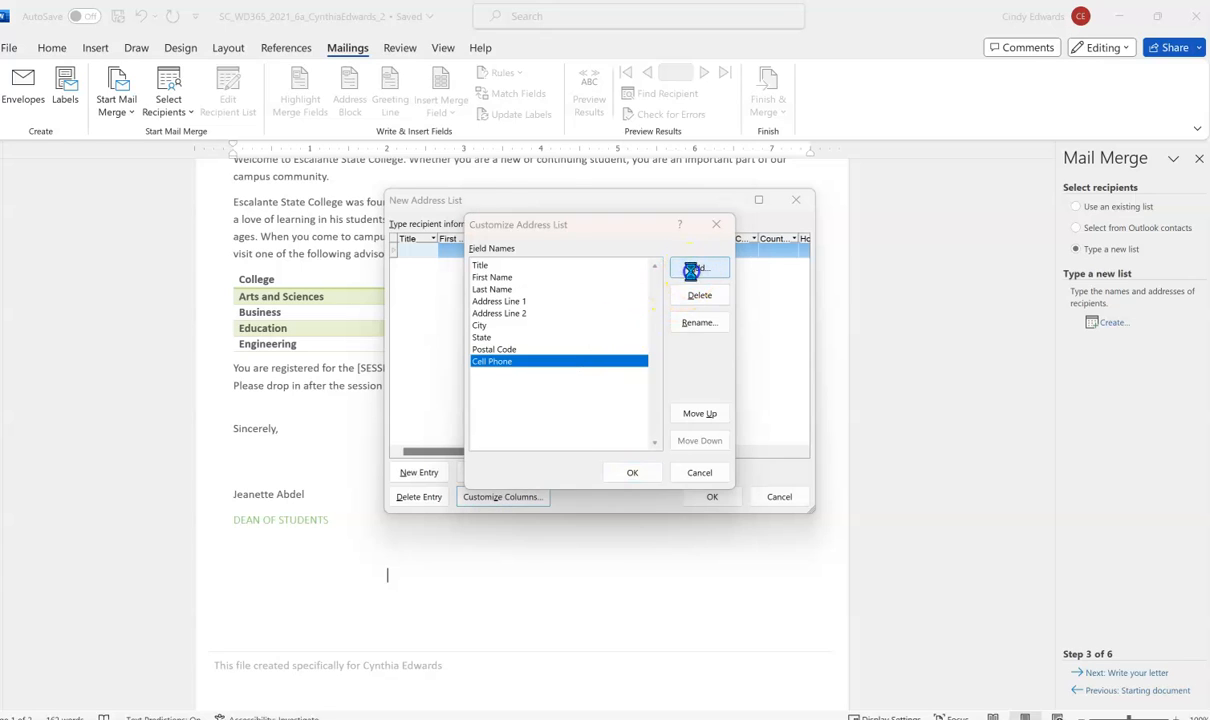
left_click(589, 352)
type("Se")
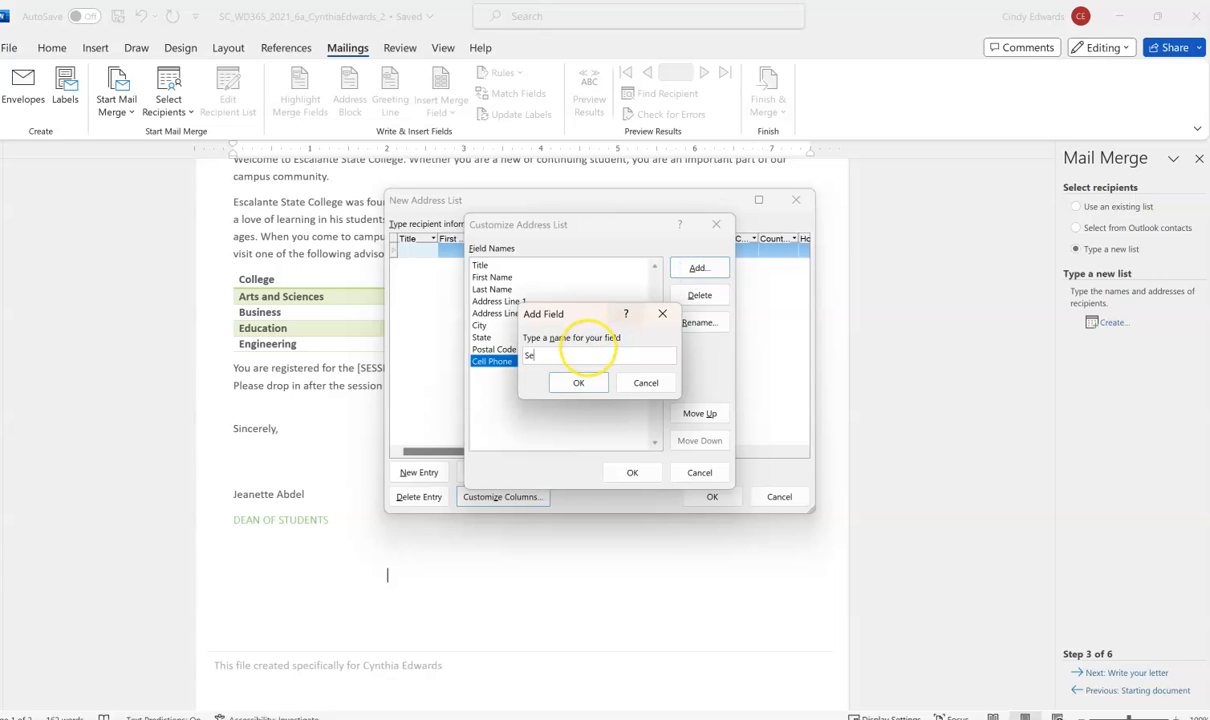
type("ssion")
left_click(566, 384)
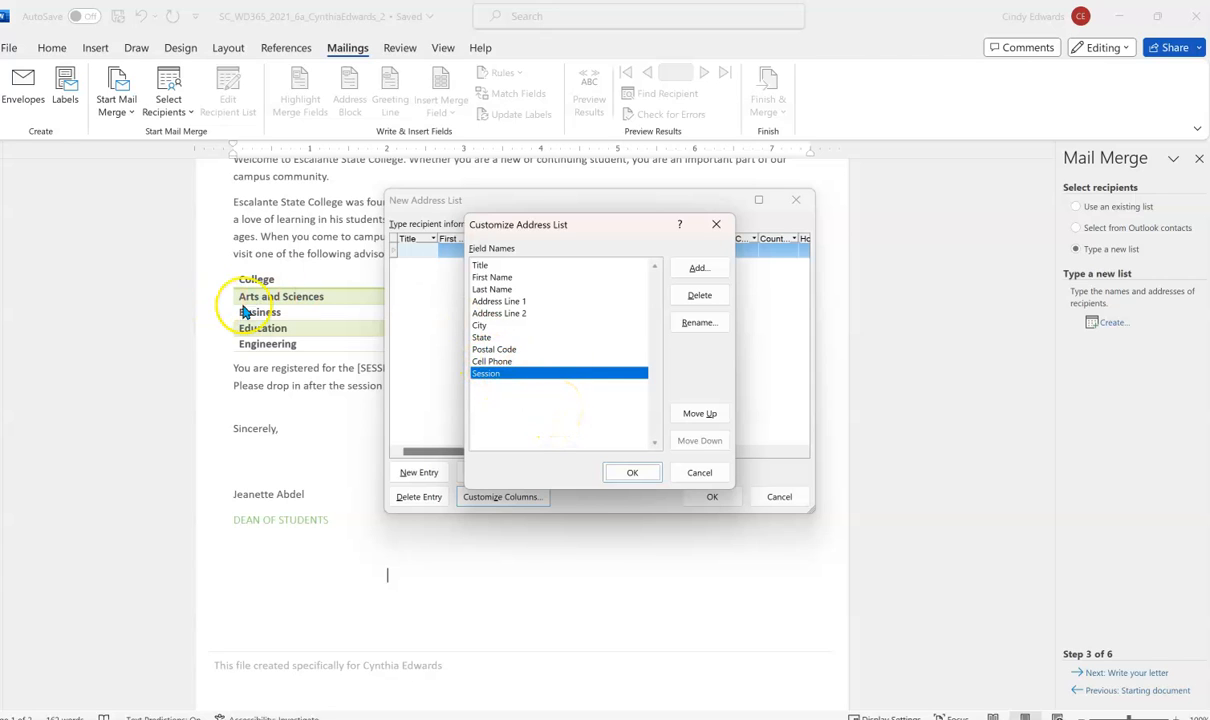
left_click(630, 474)
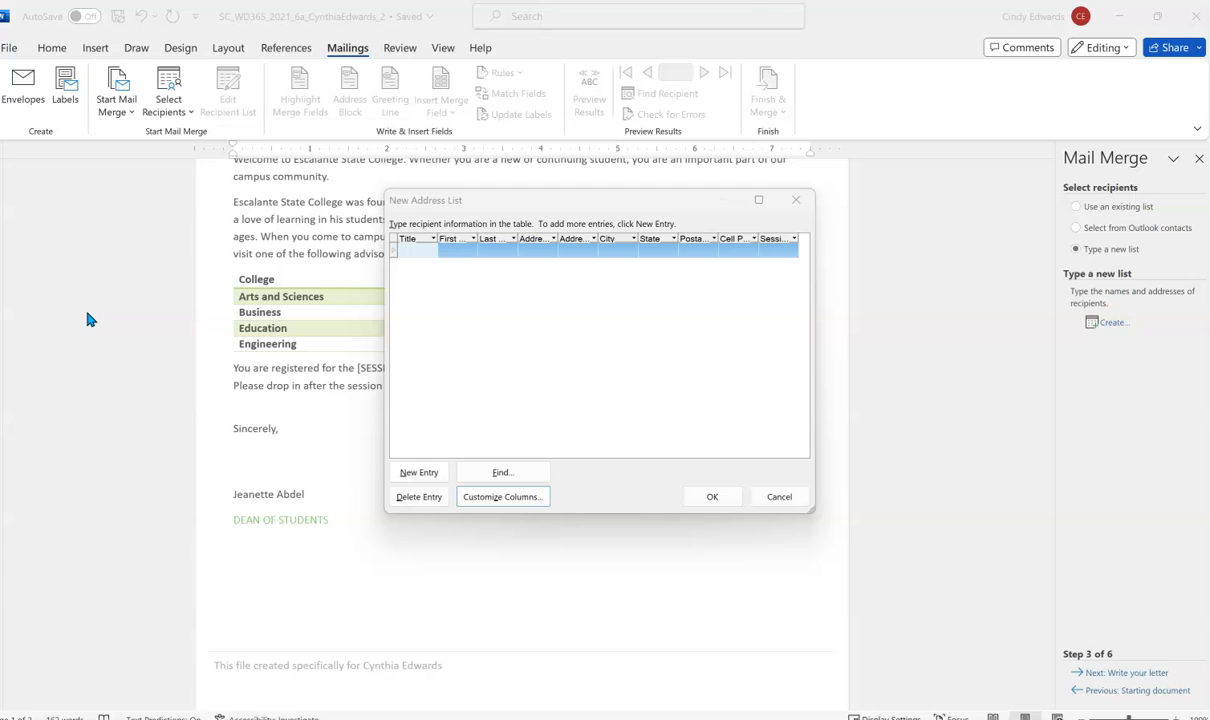
- Enter the first recipient's title, first and last name, street address, apartment and city
left_click(415, 255)
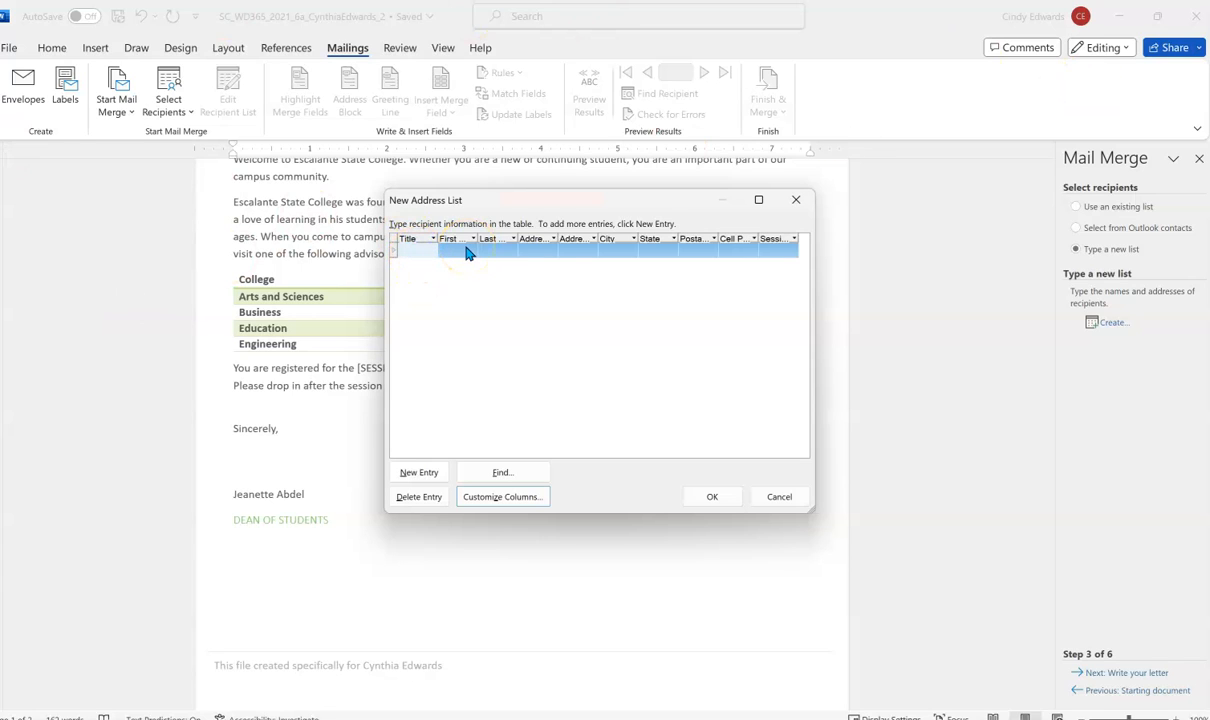
type("Ms.")
key("Tab")
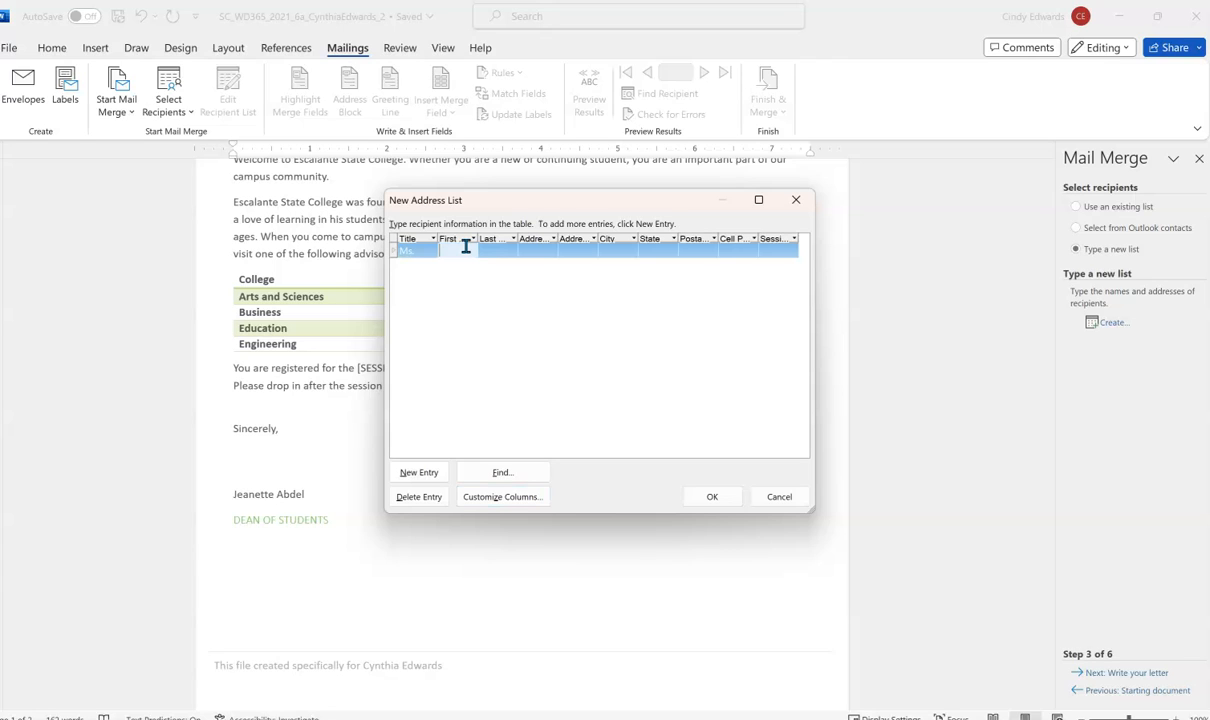
type("Ann")
key("Tab")
type("Hayes")
key("Tab")
type("270")
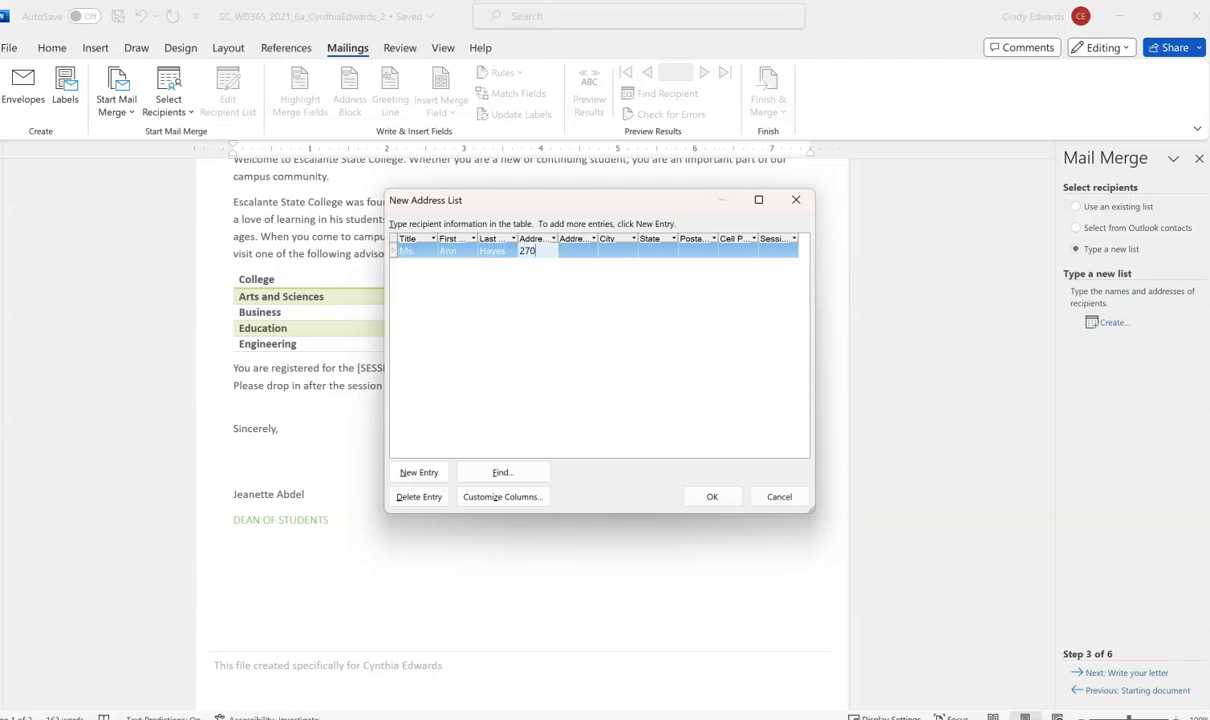
type("2 Carley")
type(" Street")
key("Tab")
type("Apt. 310")
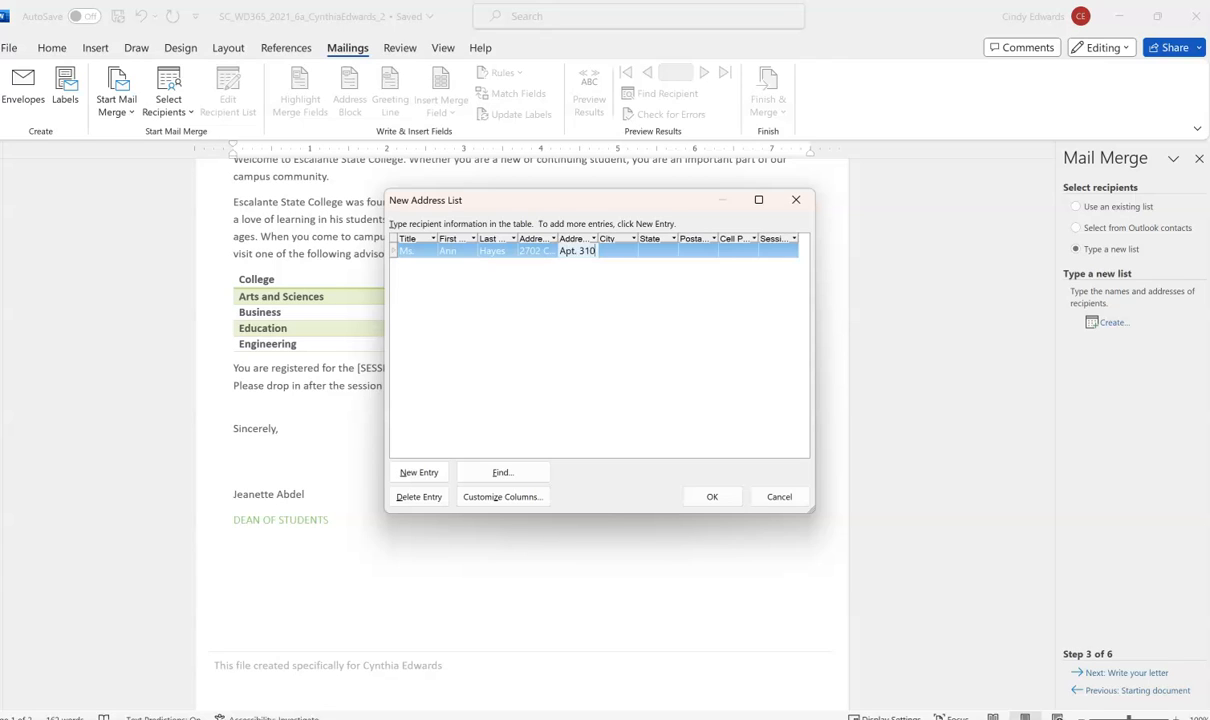
key("Tab")
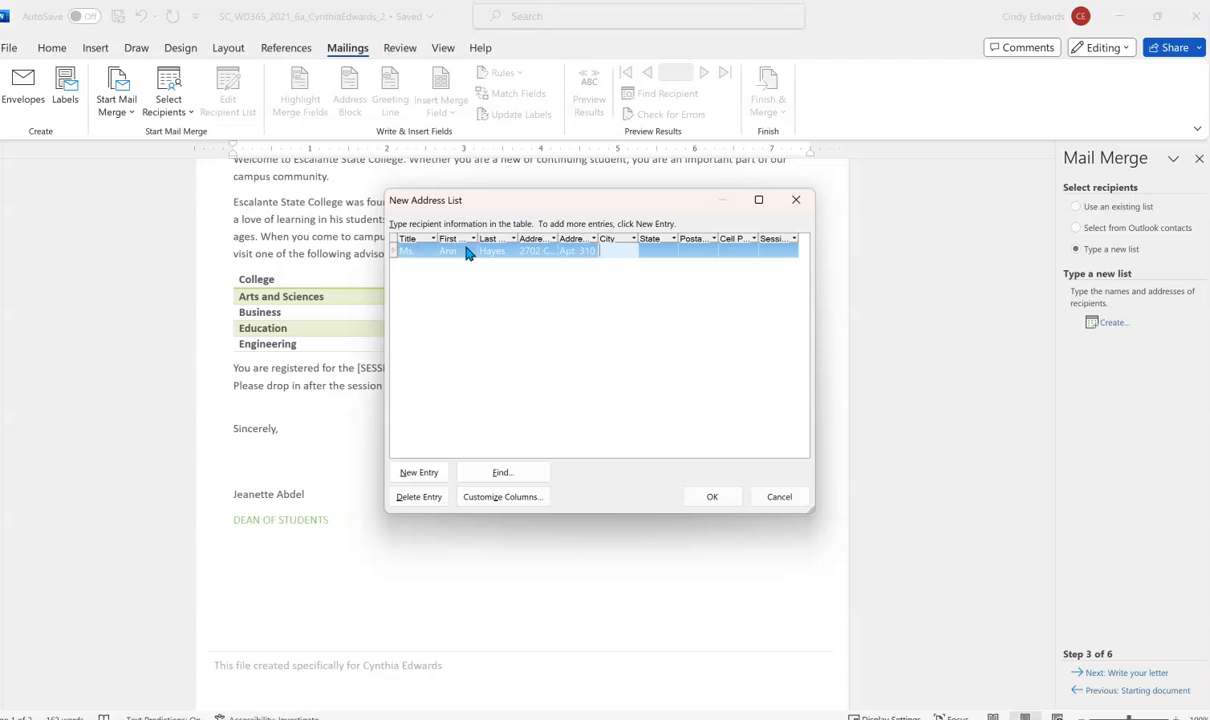
type("Chicago")
- Correct the state cell, then enter the first recipient's postal code and cell phone number
key("Tab")
type("IL")
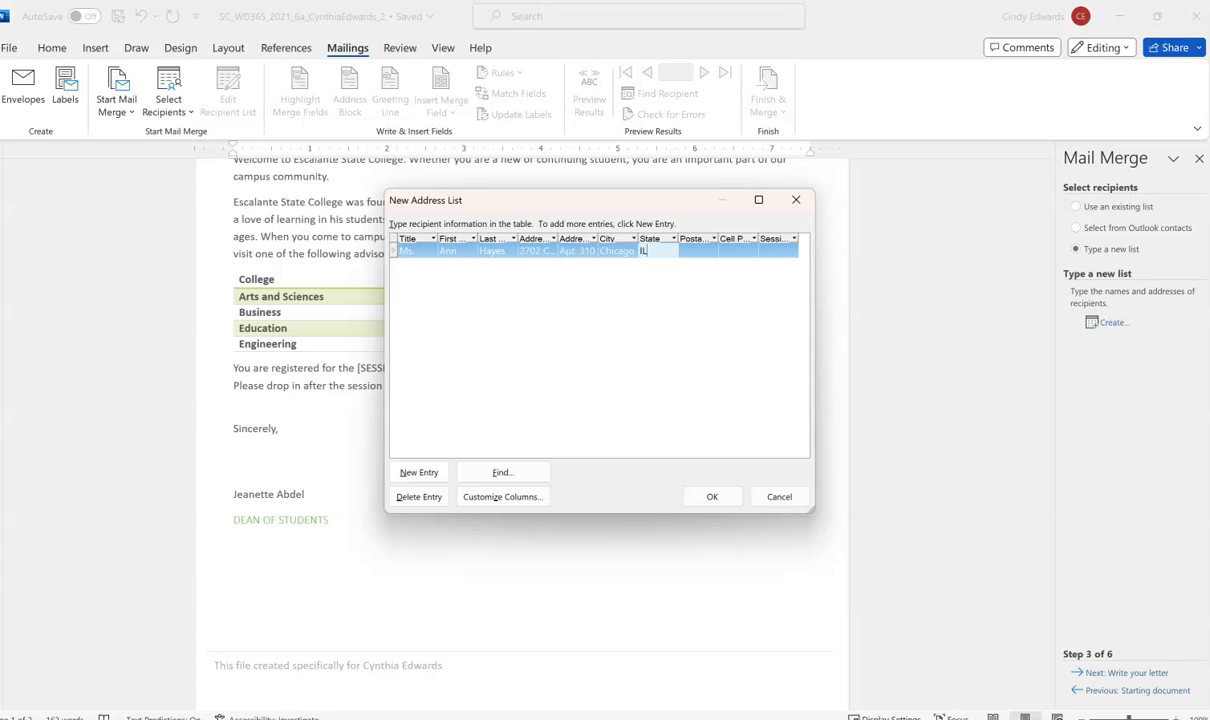
type(" 60290")
key("Tab")
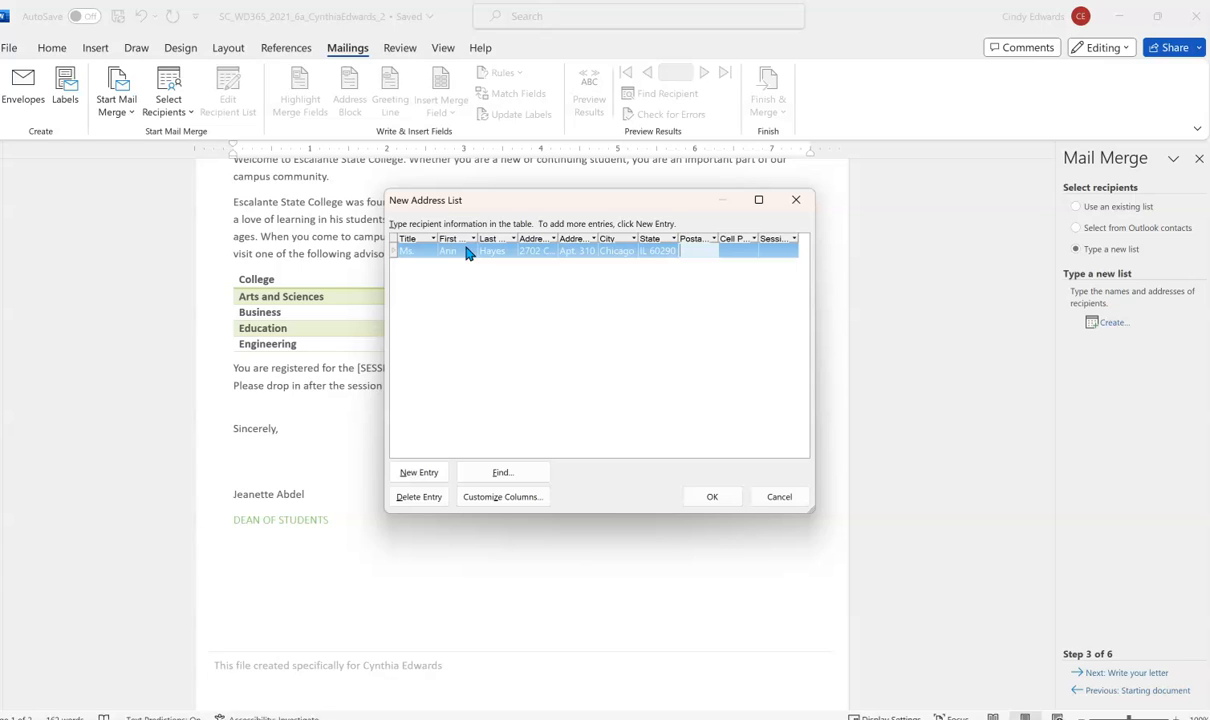
left_click(655, 279)
type("IL")
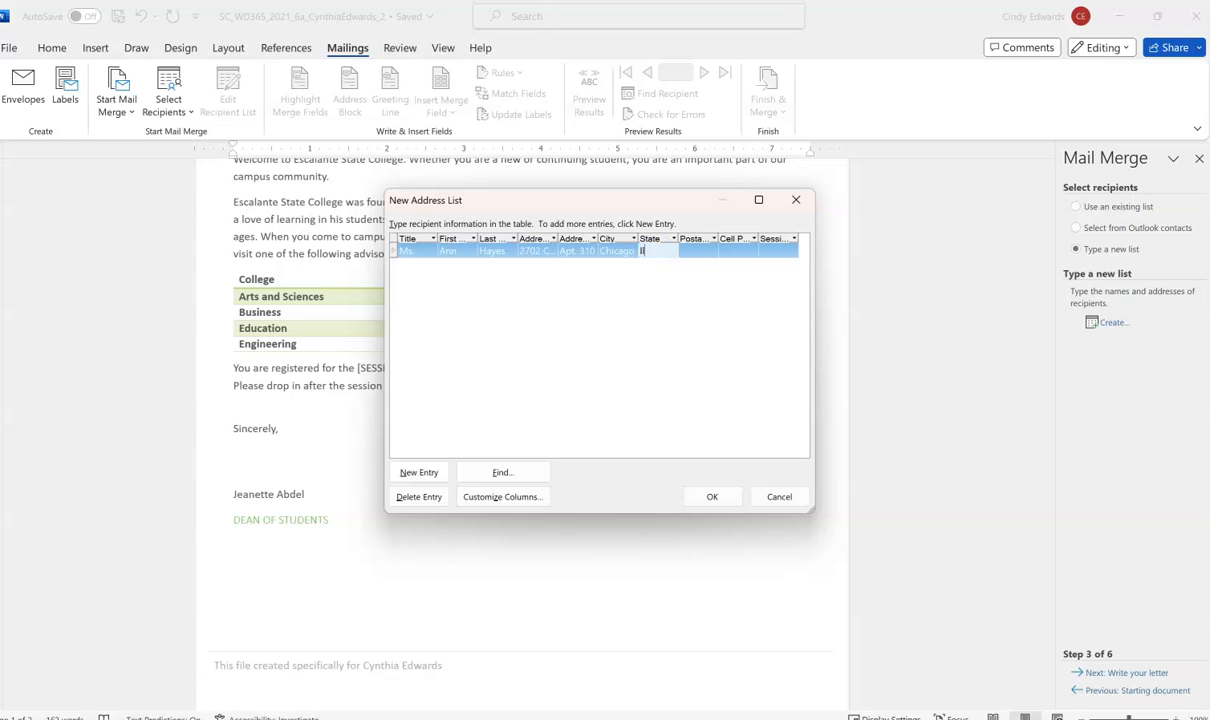
key("Tab")
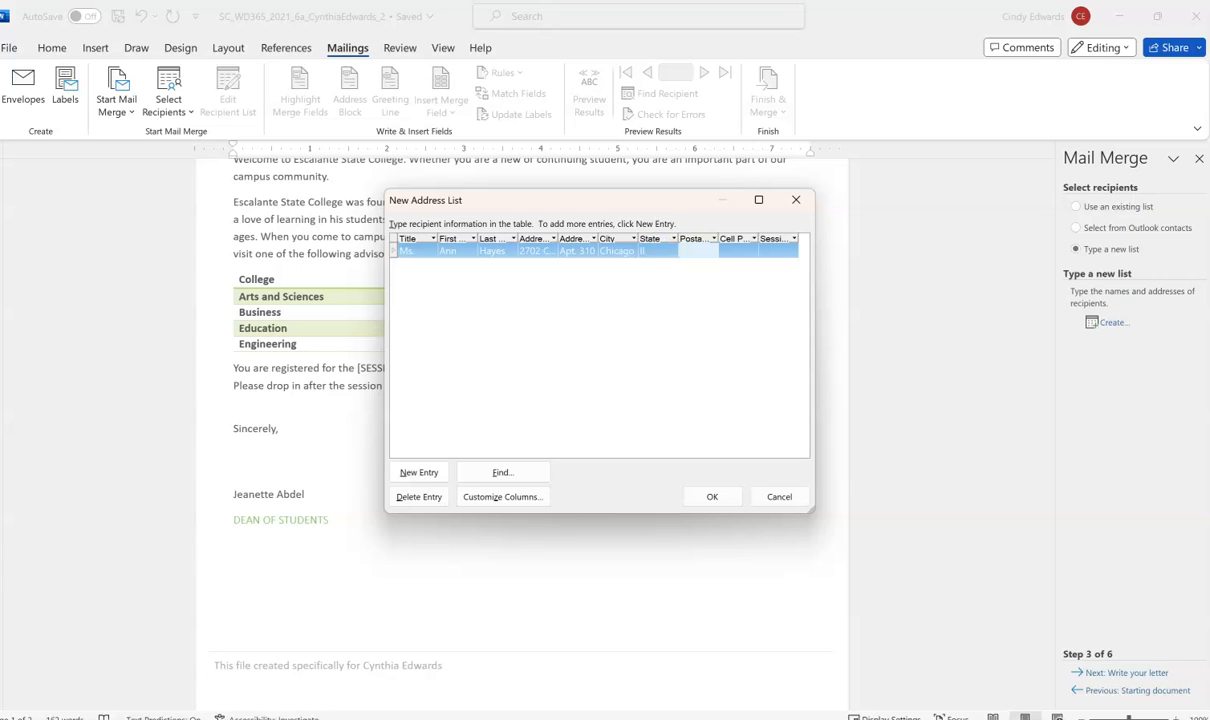
left_click(653, 251)
type("IL")
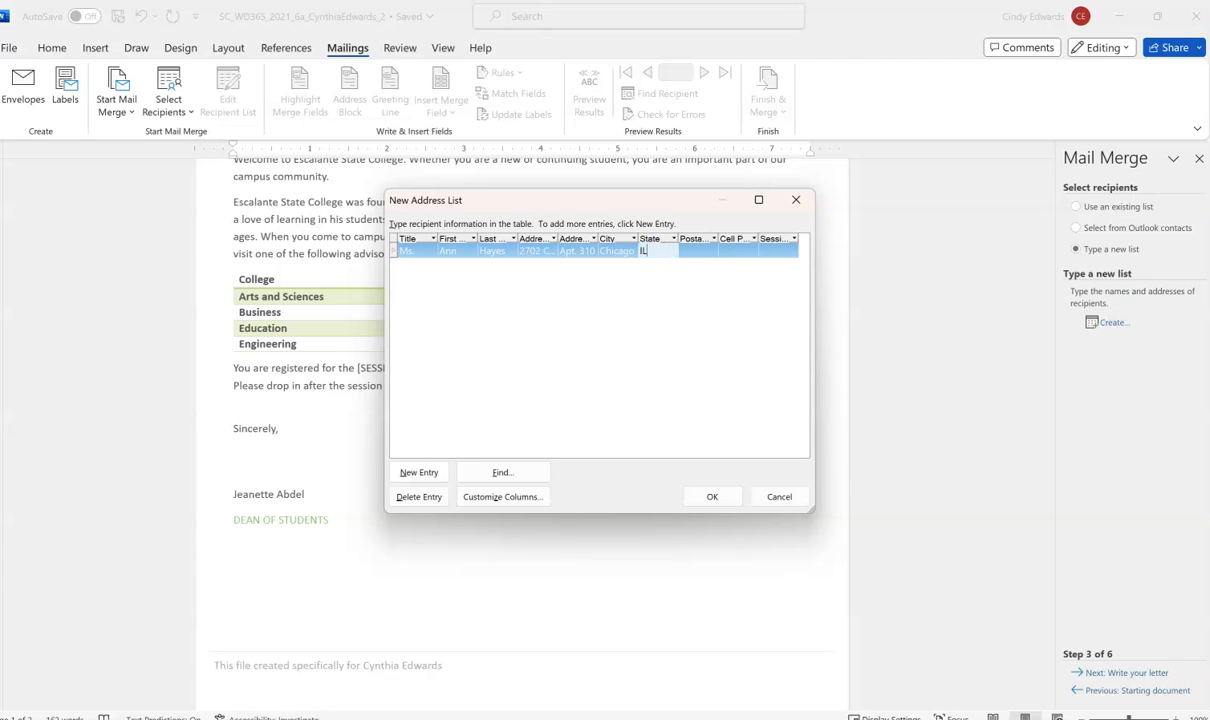
key("Tab")
type("60290")
key("Tab")
type("77")
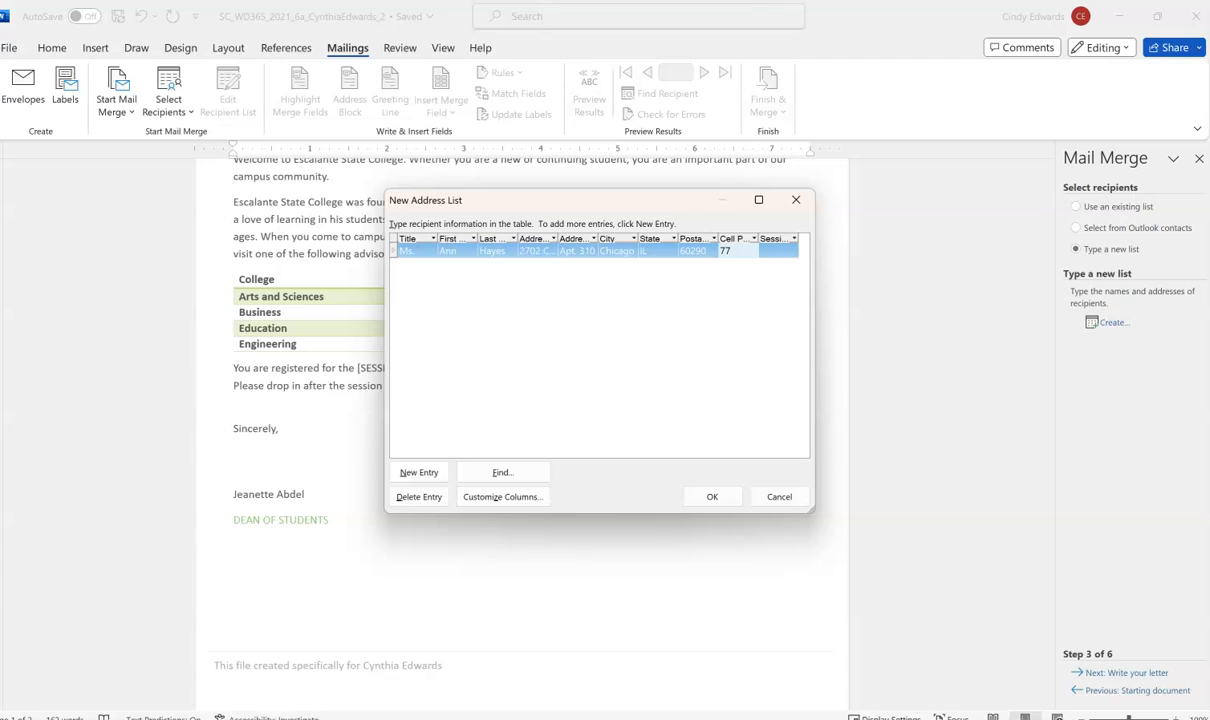
type("3")
type("5551664")
key("Tab")
left_click(751, 253)
type("(77")
type("3")
type(")")
type(" 555-")
type("1028")
- Set the first recipient's session to July and enter the second recipient's title, name and street
left_click(745, 259)
type("July")
key("Tab")
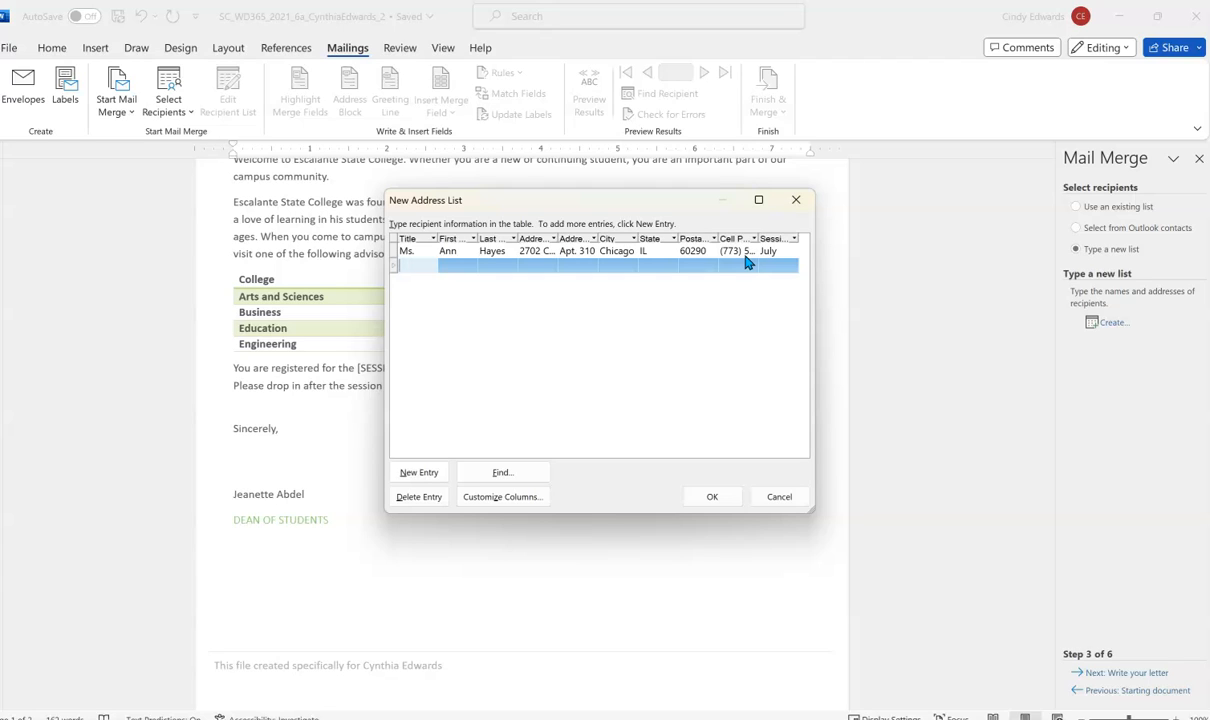
type("Mr.")
key("Tab")
type("Ben")
key("Tab")
type("Tang")
key("Tab")
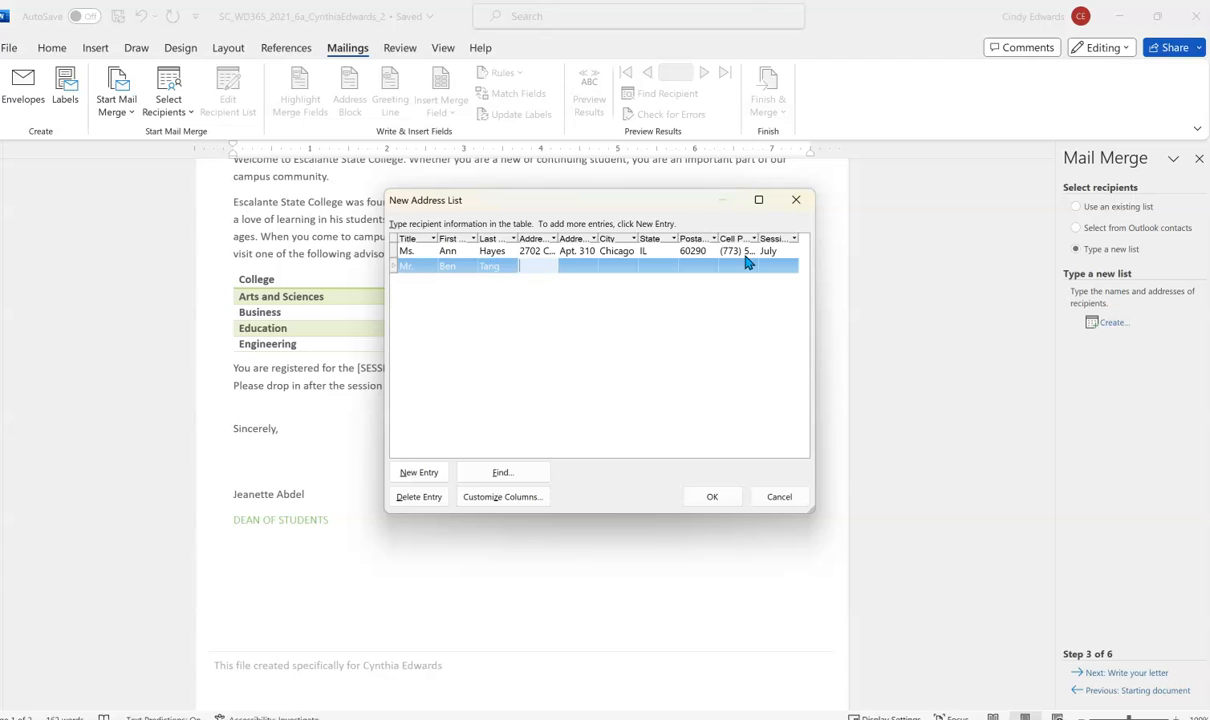
type("1435 Riv")
type("er Road")
- Enter the second recipient's city, province, postal code, phone number and the August session
key("Tab")
key("Tab")
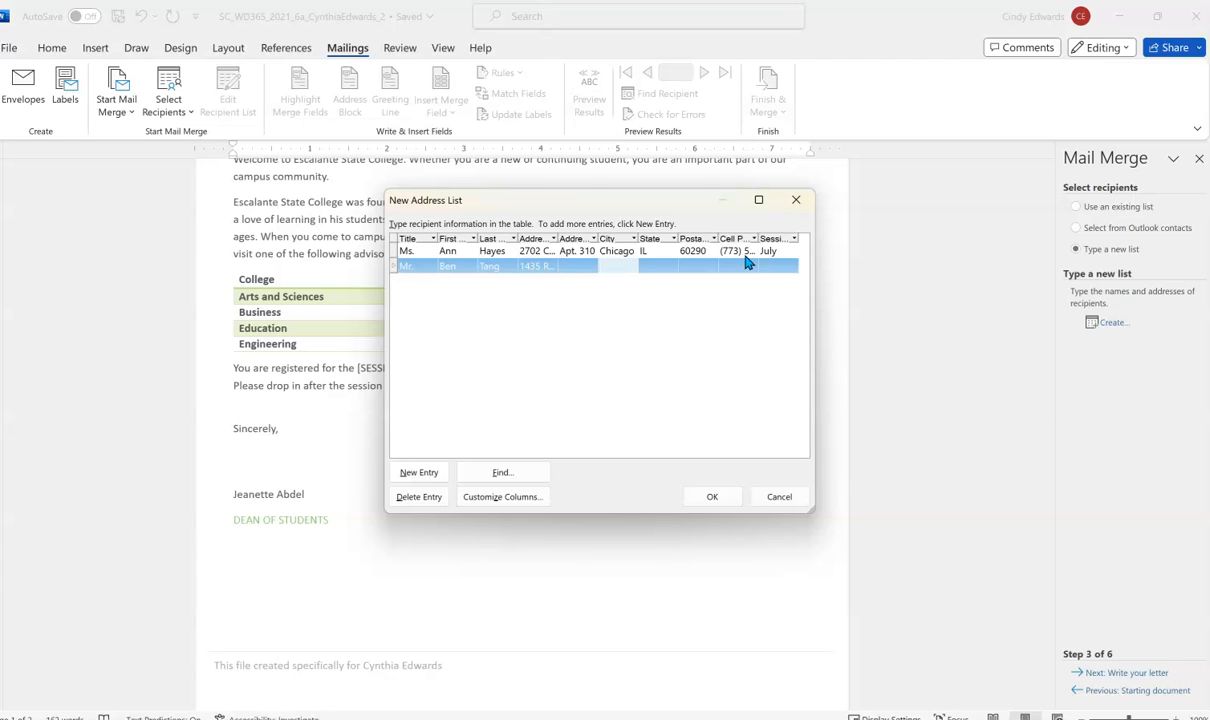
type("Windsor")
key("Tab")
type("ON")
key("Tab")
type("N")
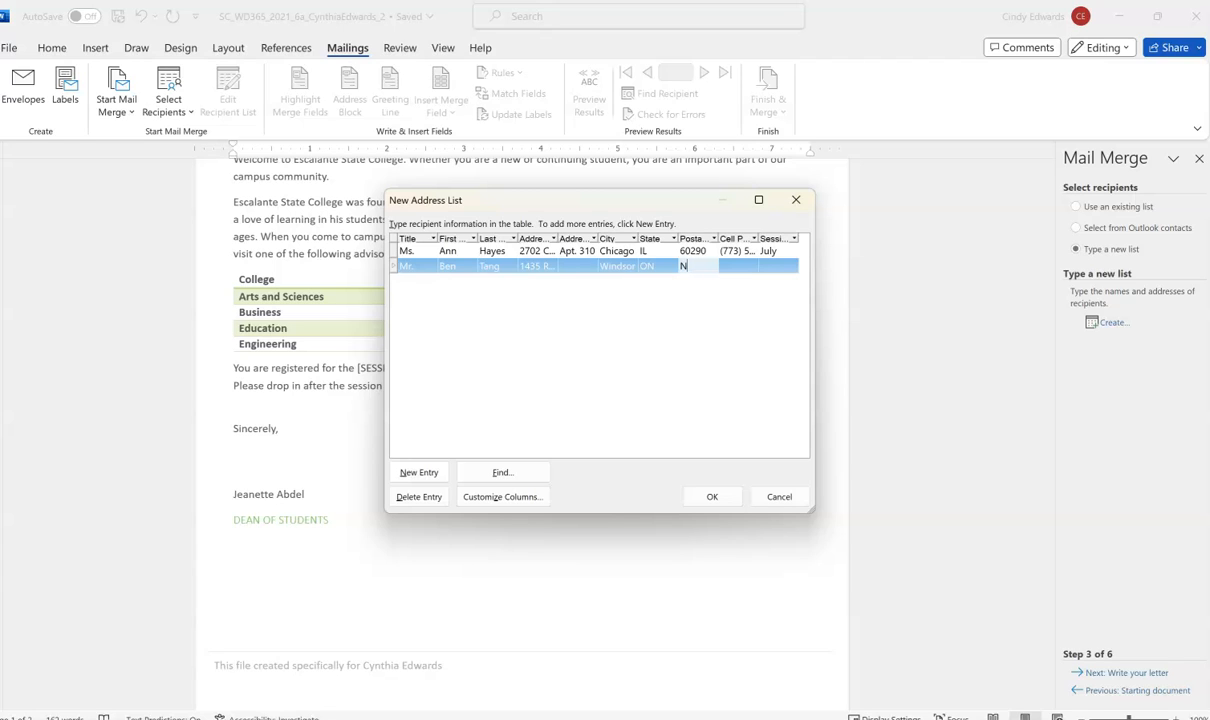
type("8N")
left_click(746, 262)
type("(519")
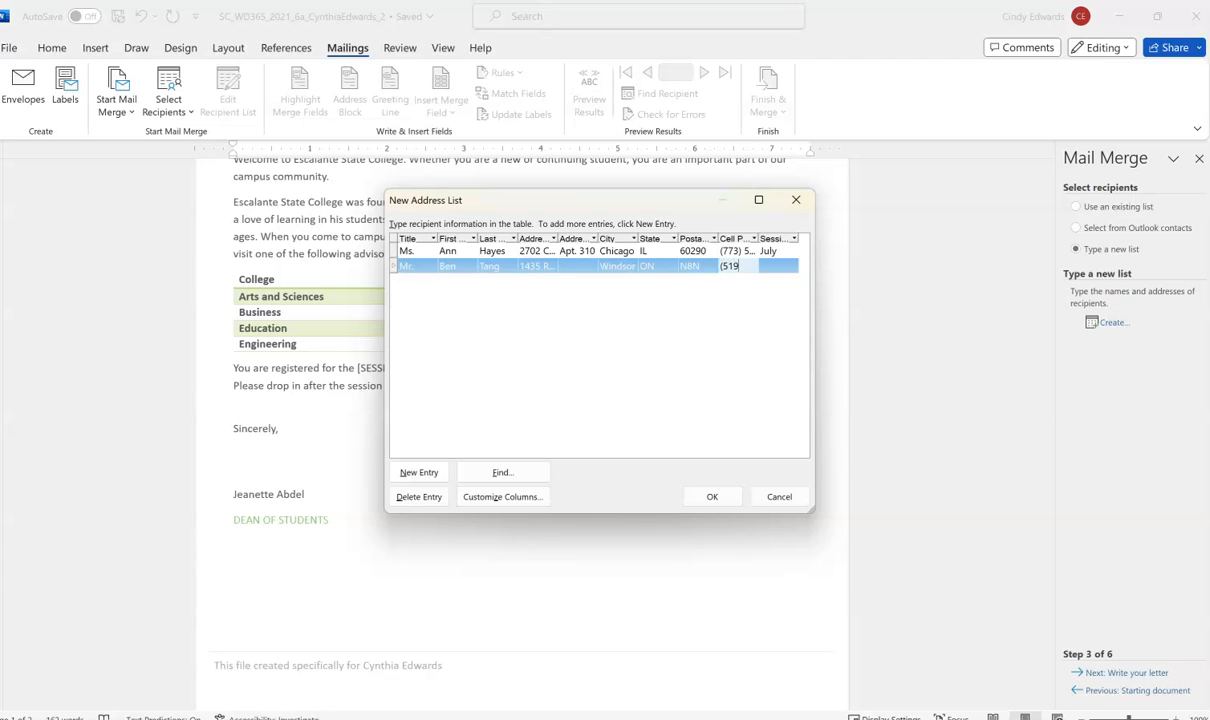
type(") 555")
type("-6781")
key("Tab")
type("August")
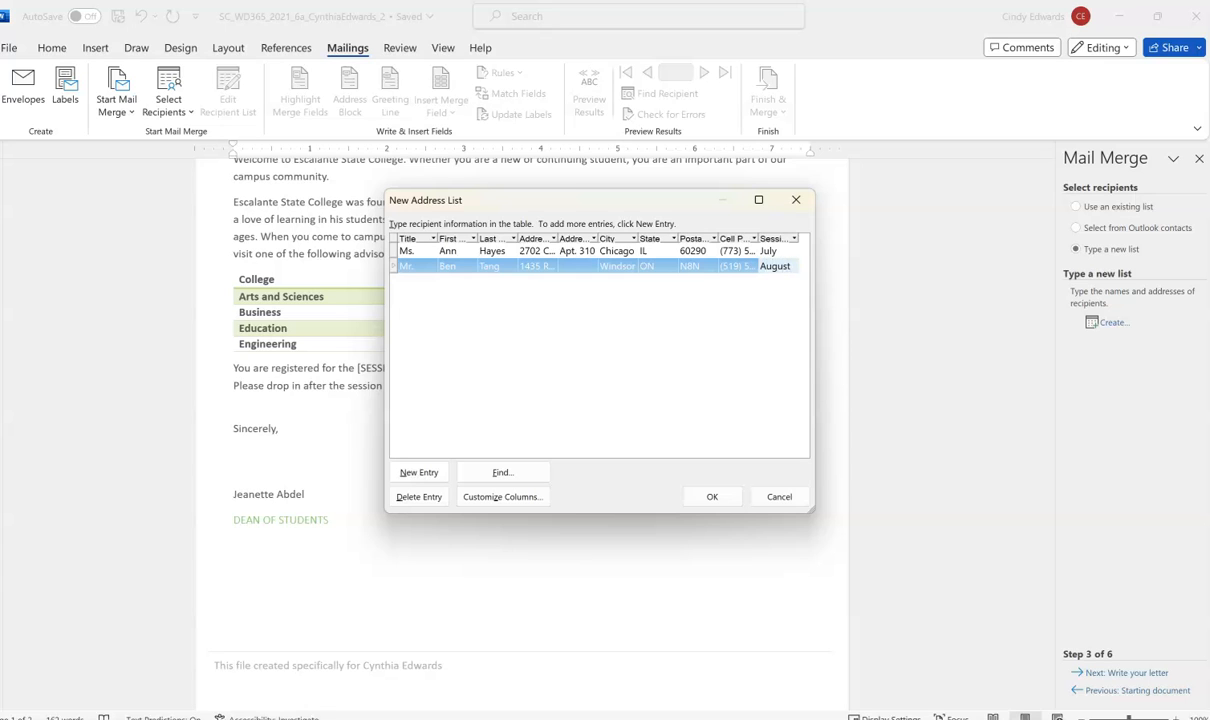
- Save the new address list as '2 sources'
left_click(712, 496)
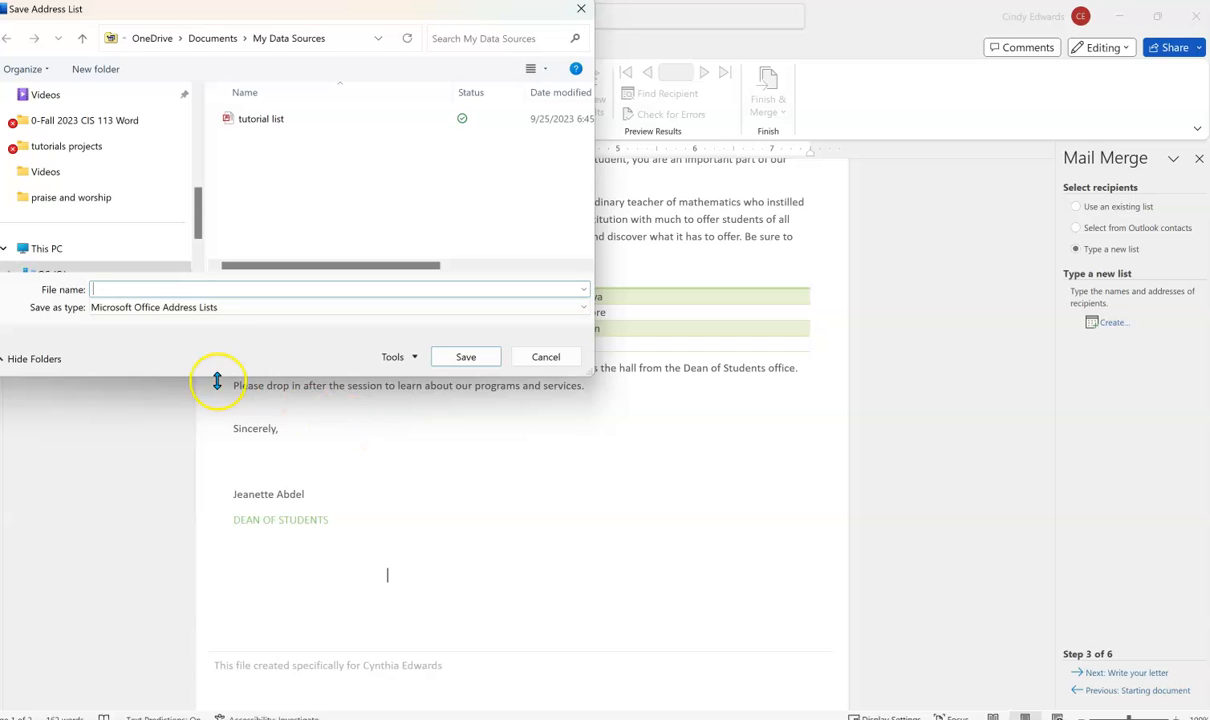
type("2 sources")
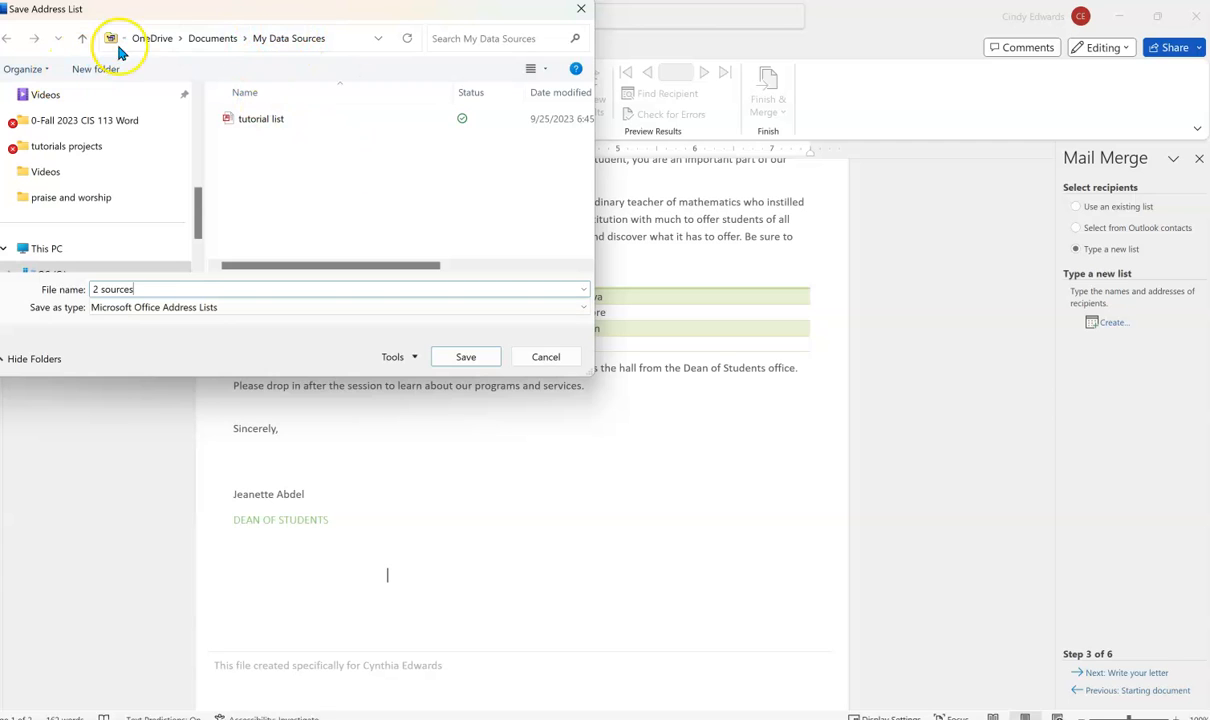
left_click(462, 358)
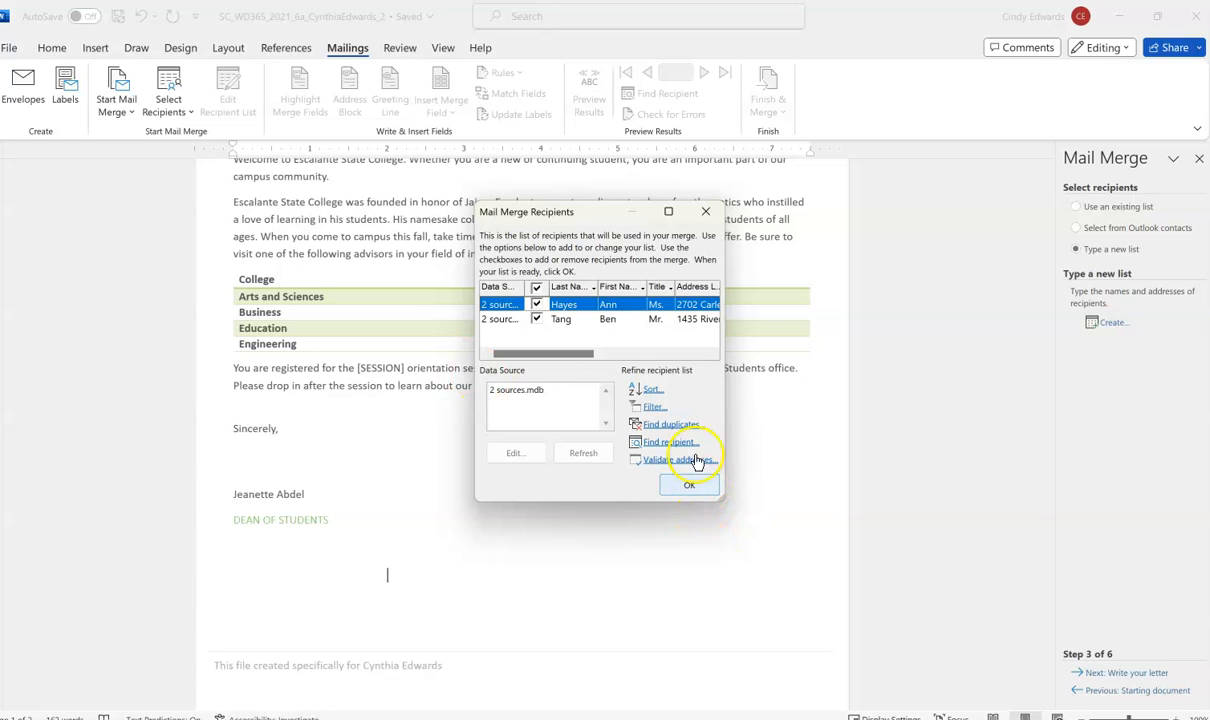
- Accept both recipients and advance the wizard to step 4, Write your letter
left_click(686, 486)
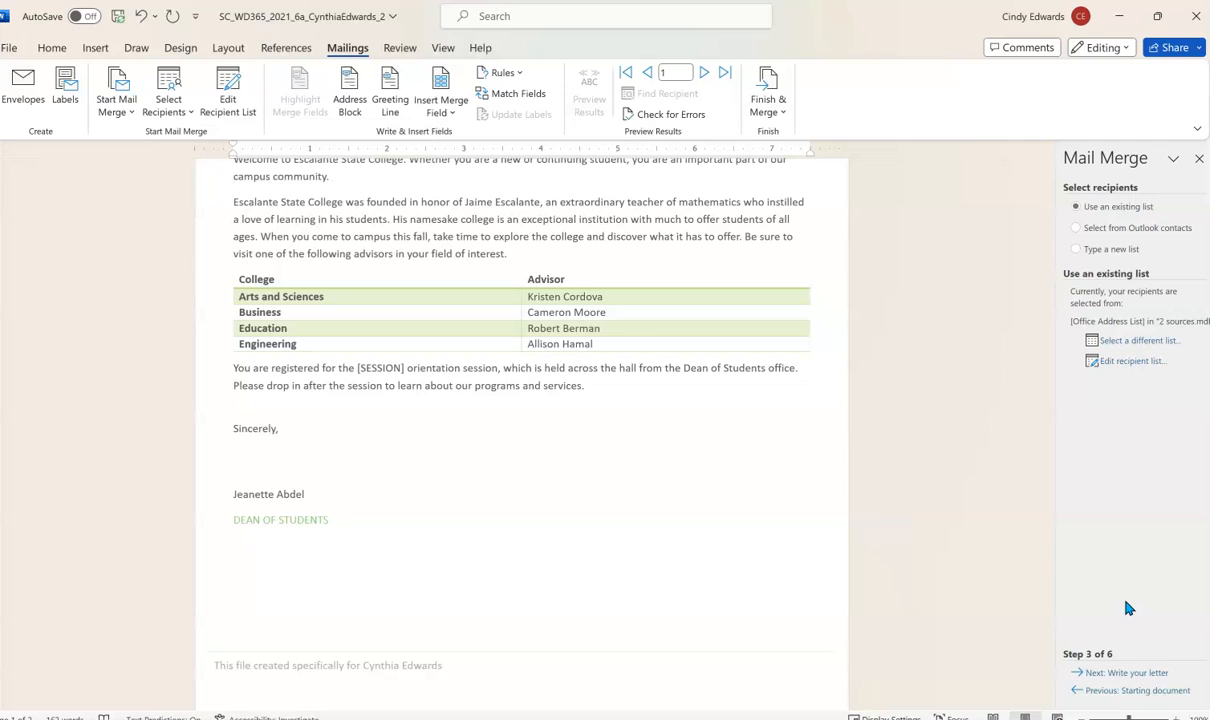
left_click(1116, 673)
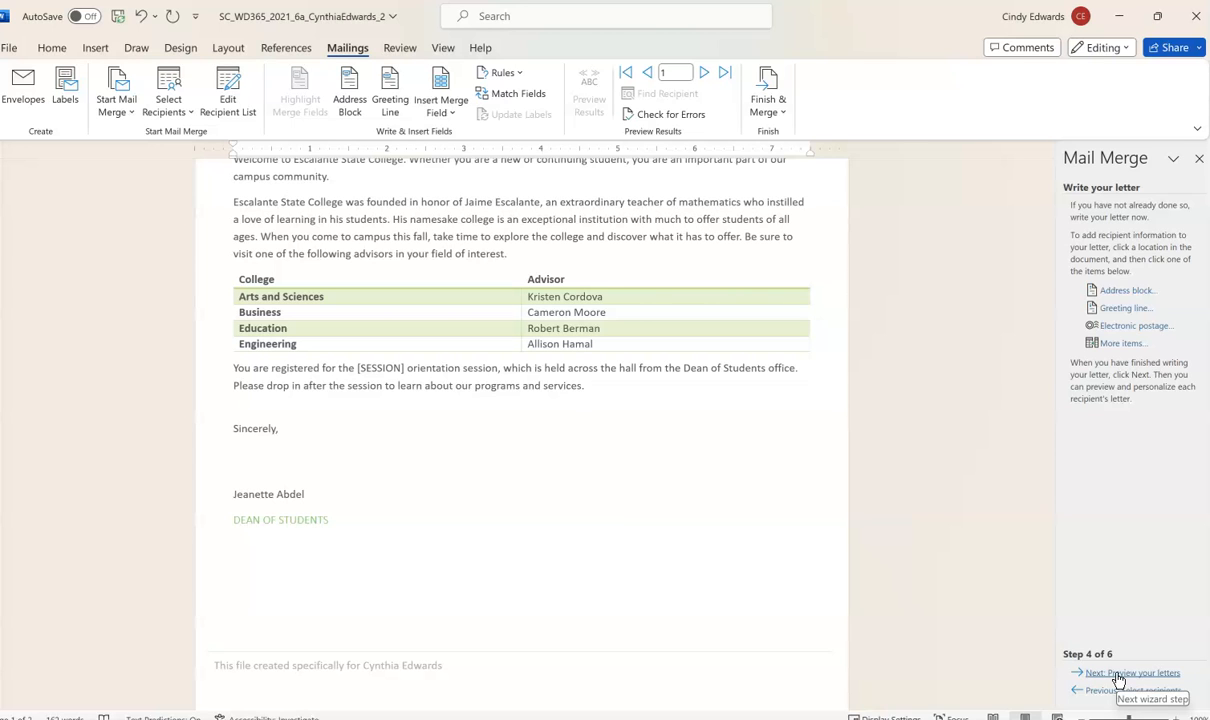
- Fill the letter's date placeholder with June 11, 2024
scroll(386, 419, "up", 6)
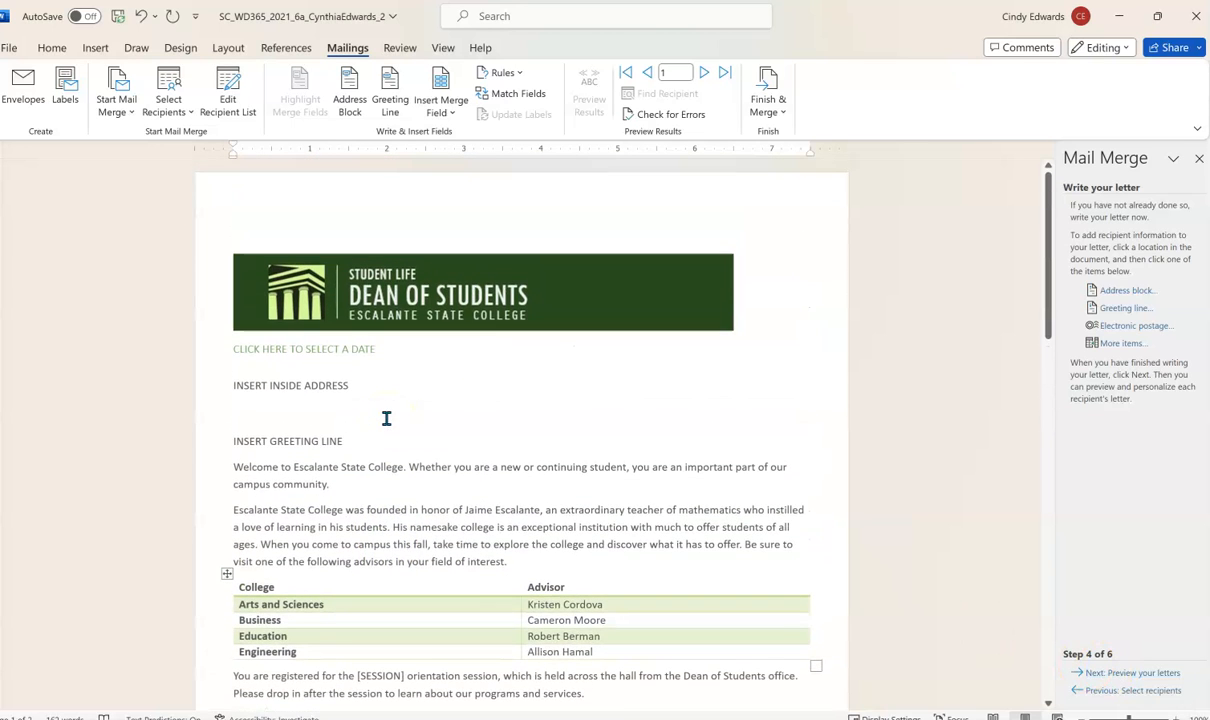
left_click(256, 350)
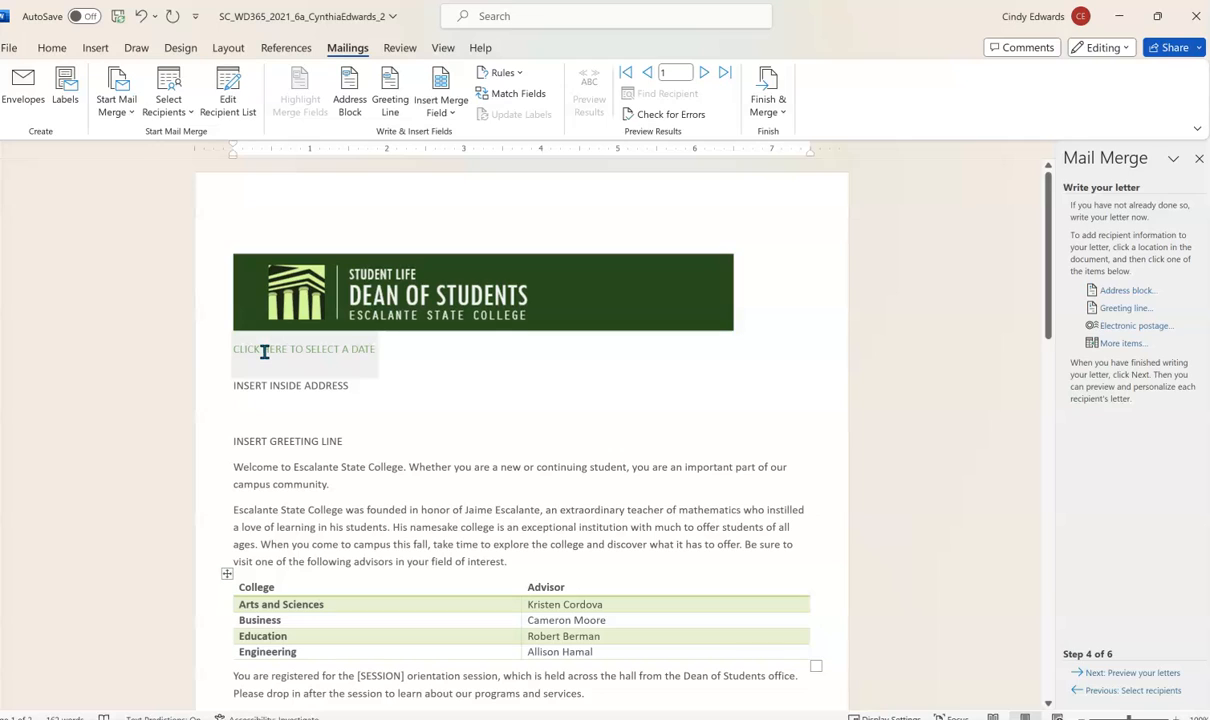
left_click(264, 350)
type("June 11")
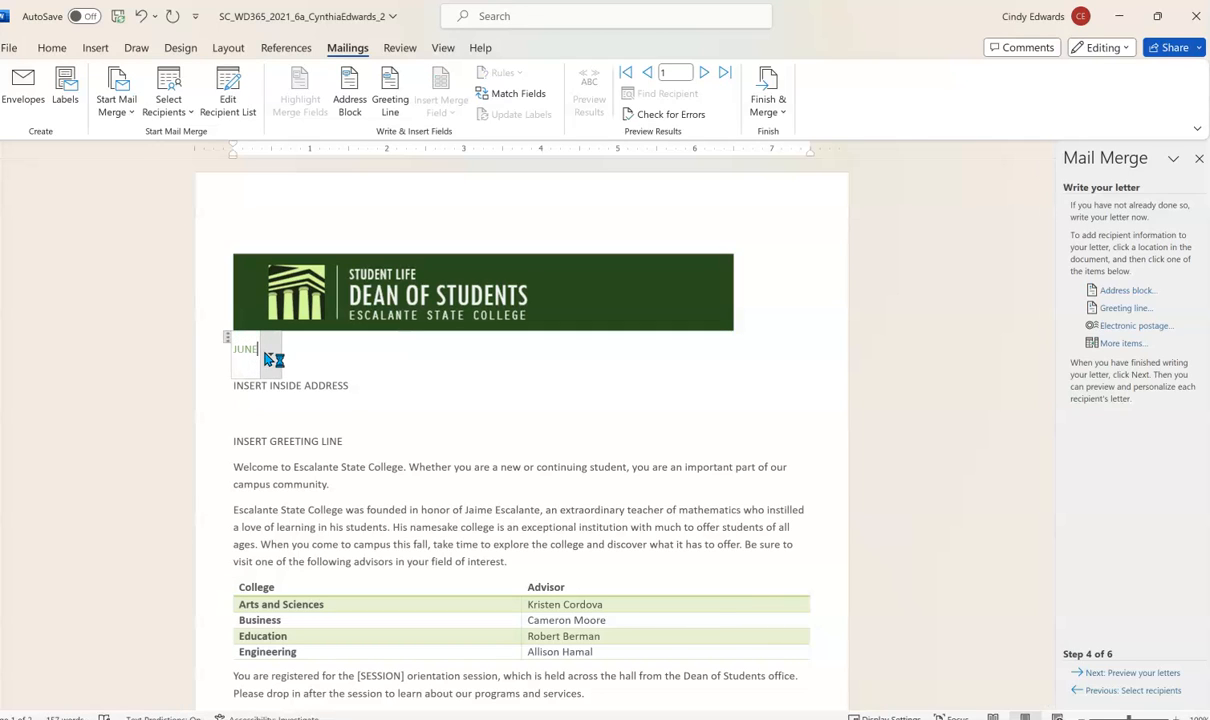
type("4")
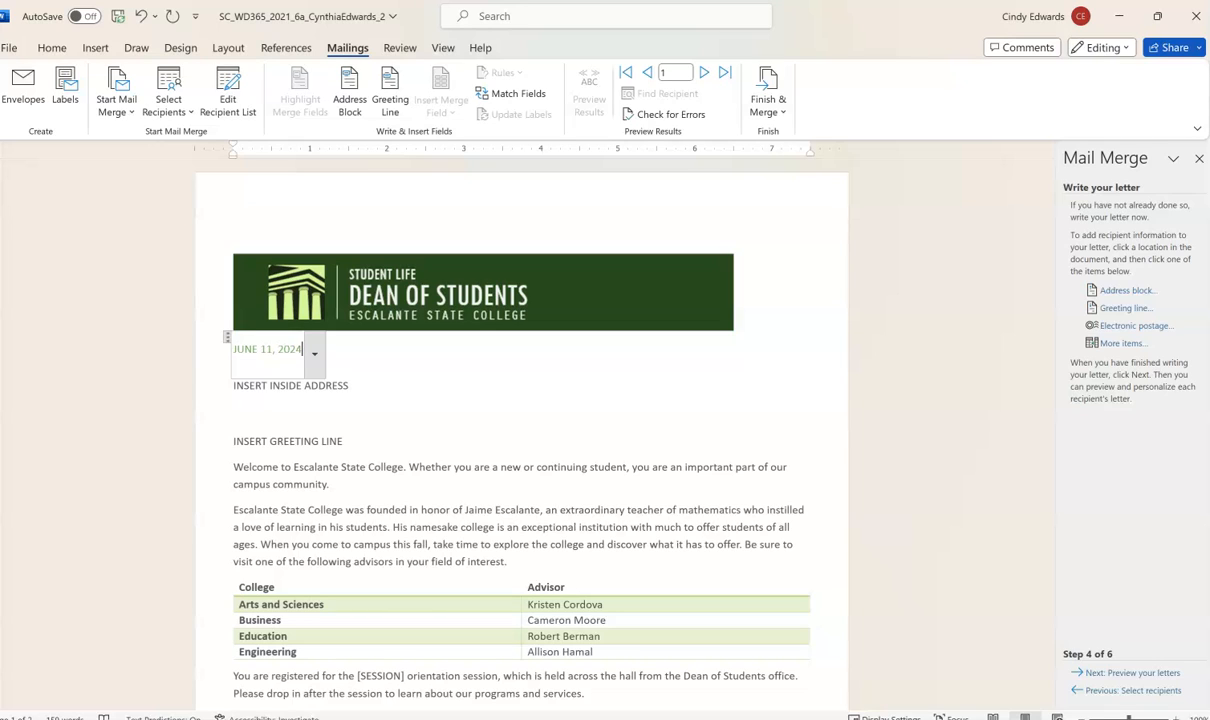
left_click(259, 392)
left_click(310, 385)
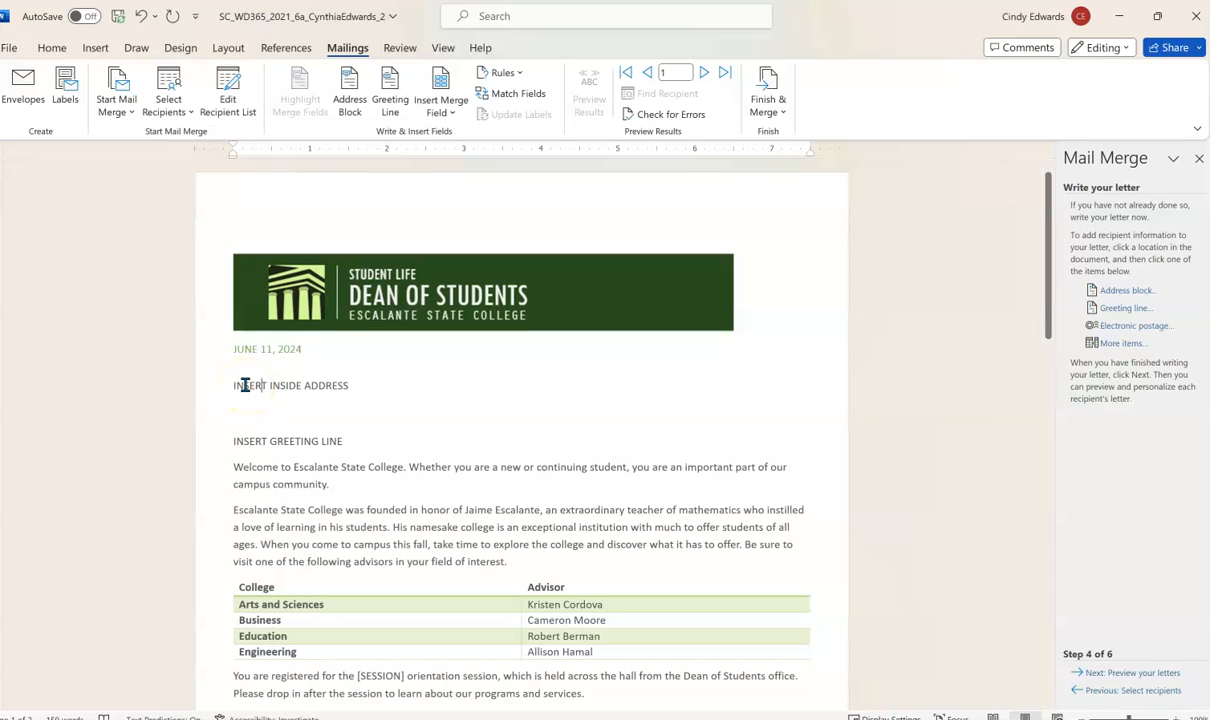
- Replace the INSERT INSIDE ADDRESS placeholder with an «AddressBlock» field and delete the leftover text
left_click_drag(234, 386, 348, 392)
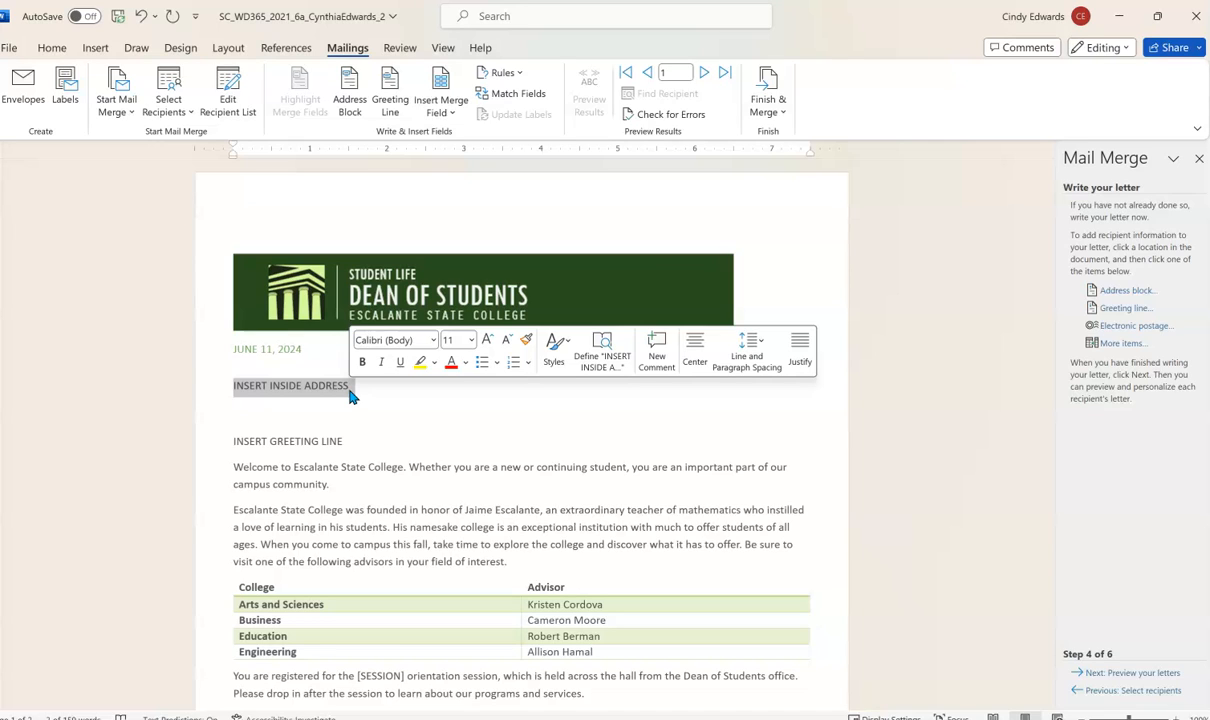
left_click(350, 104)
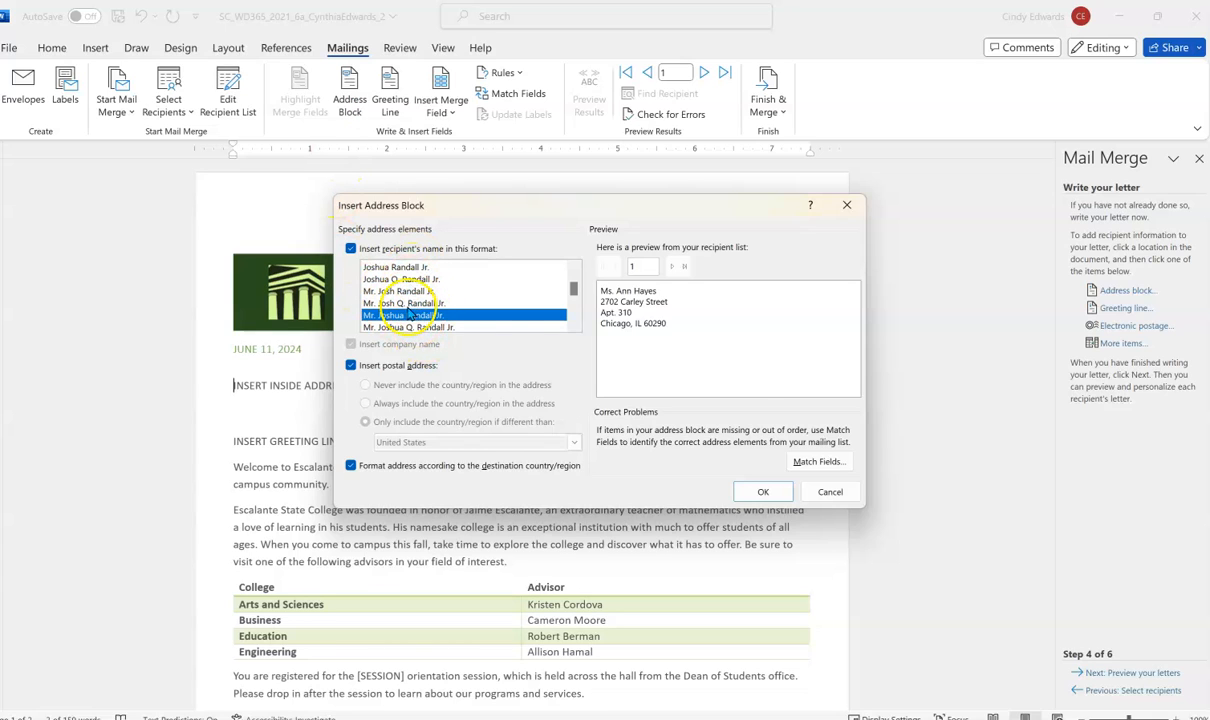
left_click(763, 492)
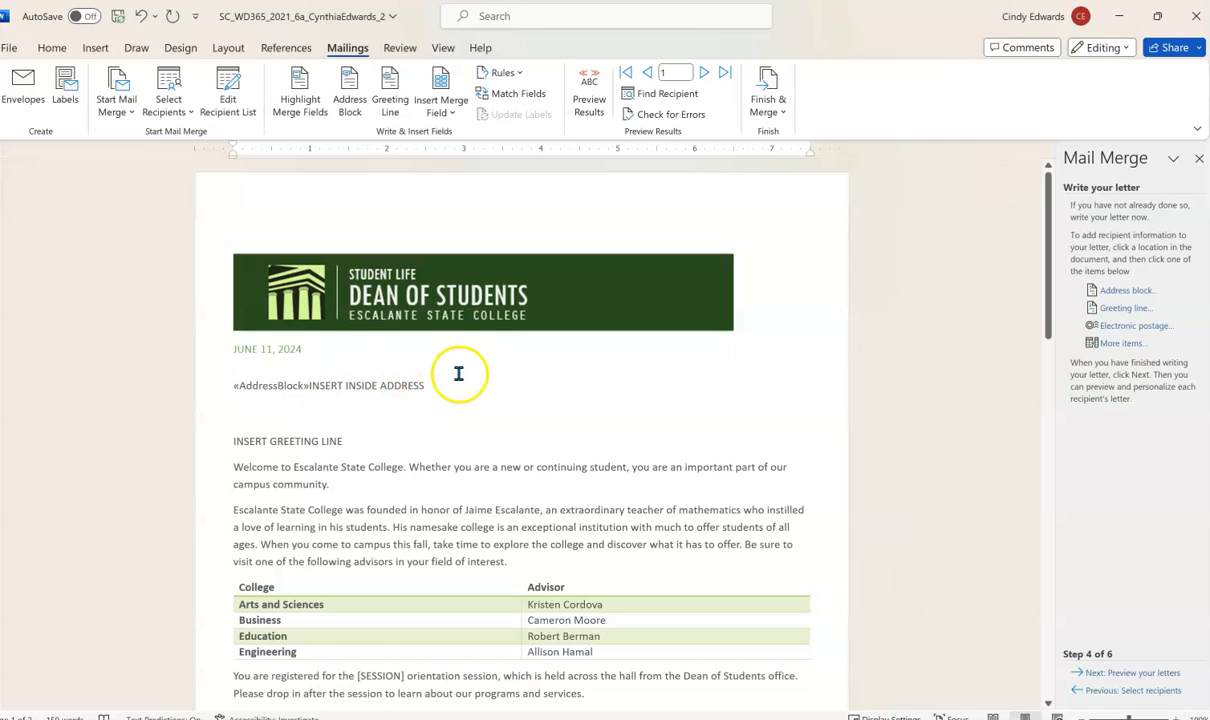
left_click_drag(440, 386, 327, 387)
key("Delete")
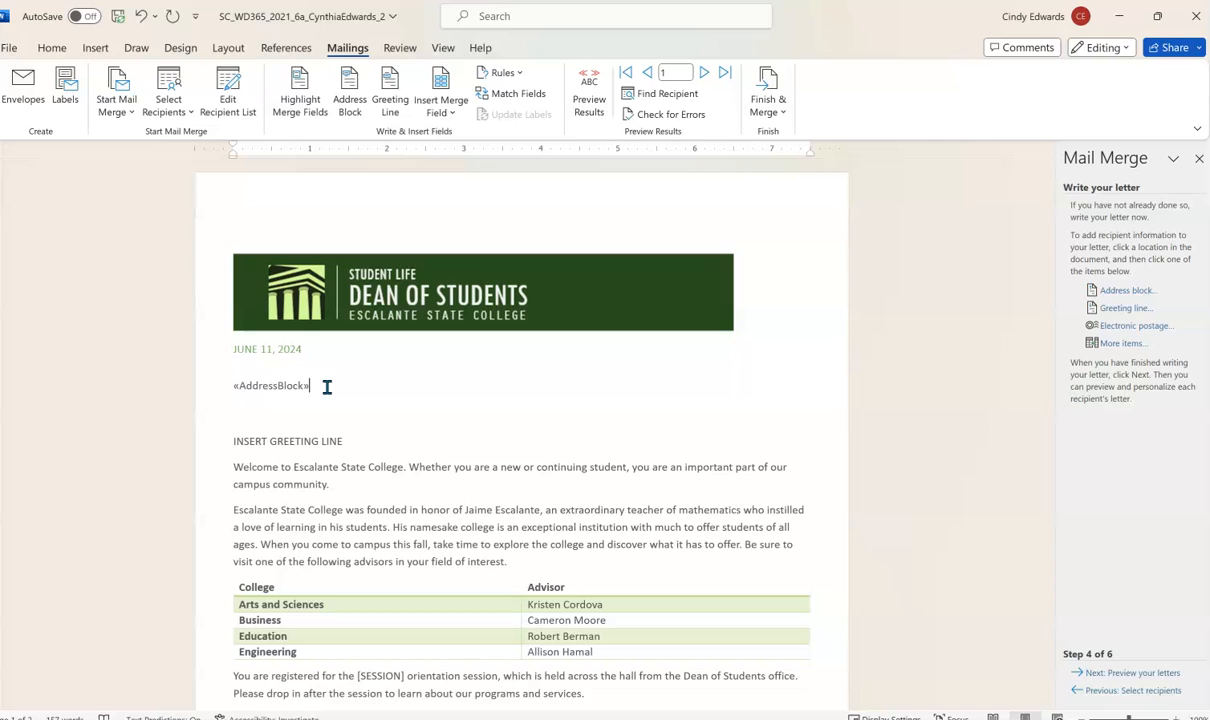
left_click(241, 387)
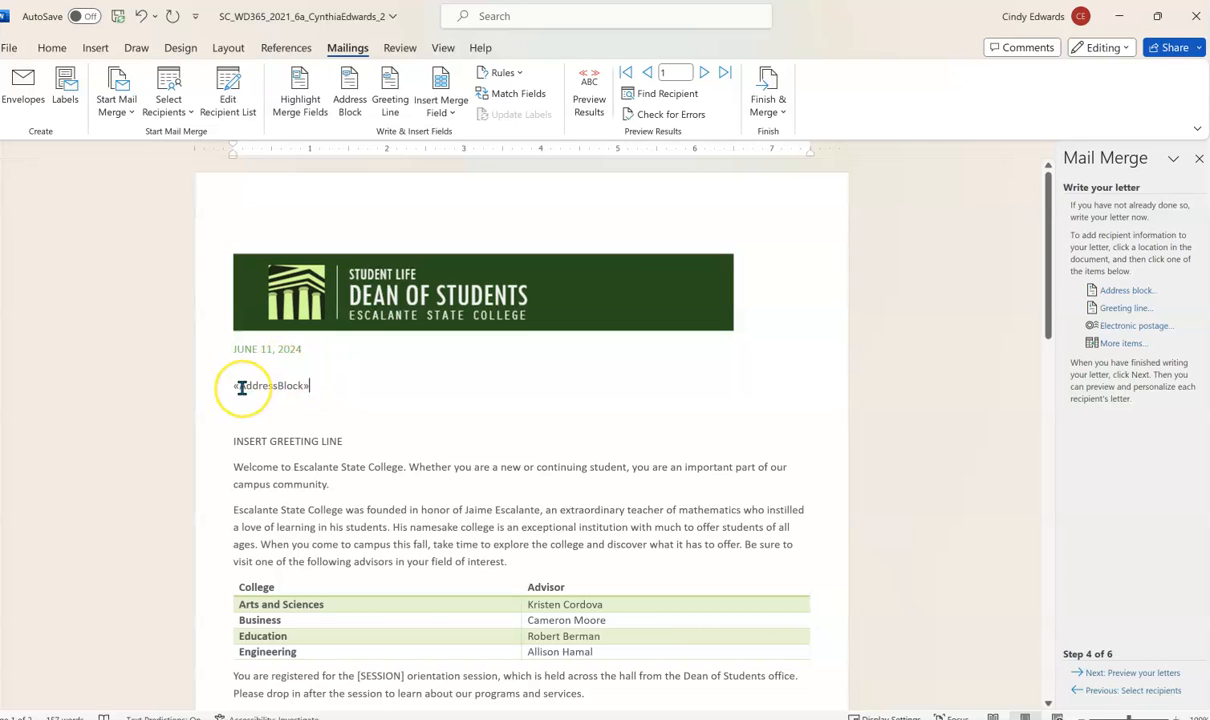
- Replace INSERT GREETING LINE with a «GreetingLine» field using first-name format and a colon
left_click(227, 443)
left_click_drag(228, 443, 337, 447)
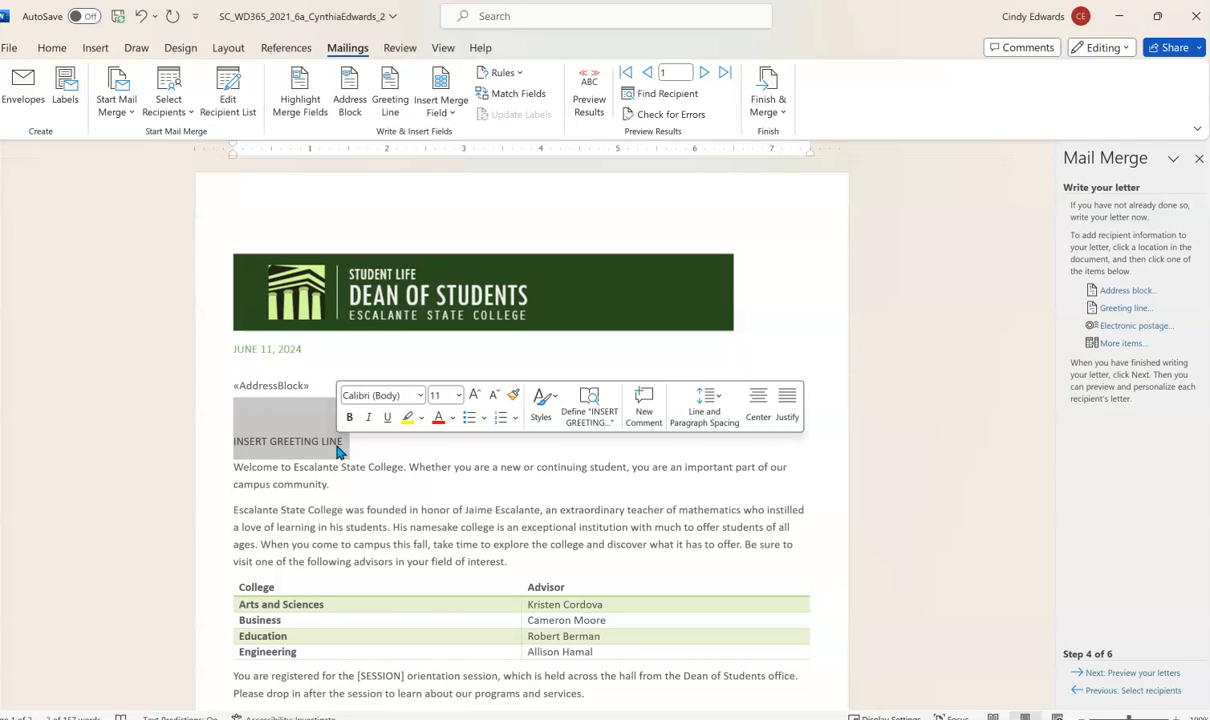
left_click(386, 104)
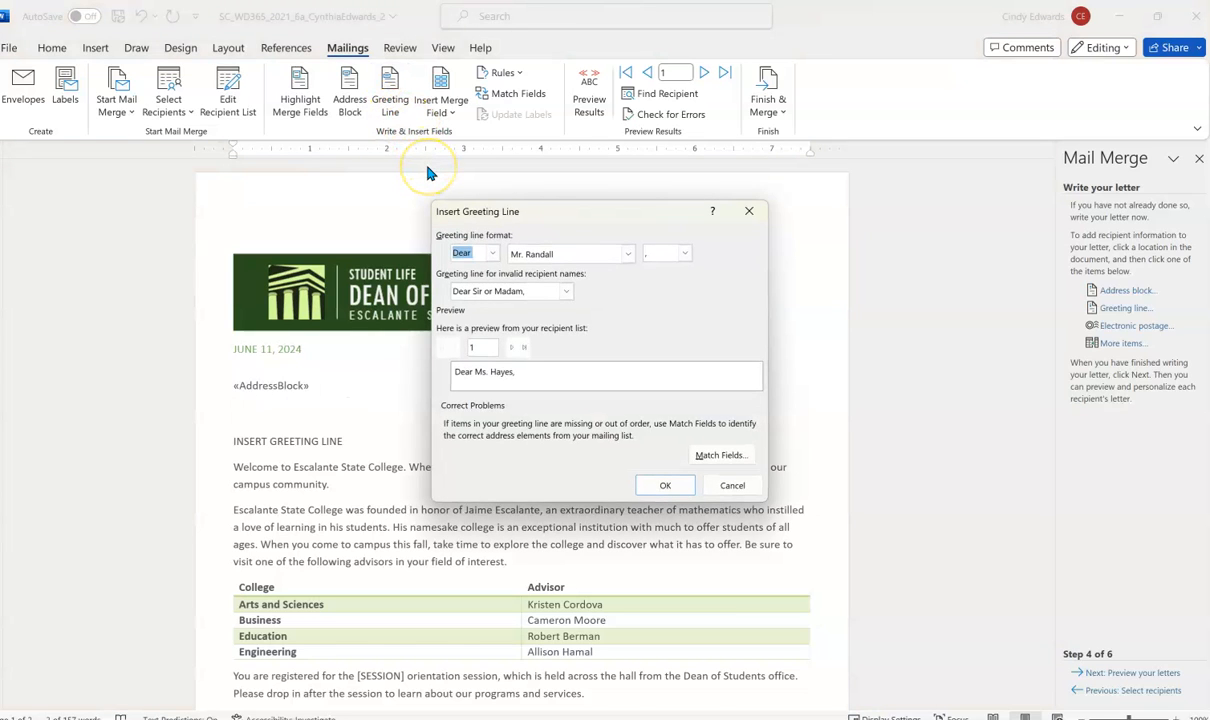
left_click(626, 255)
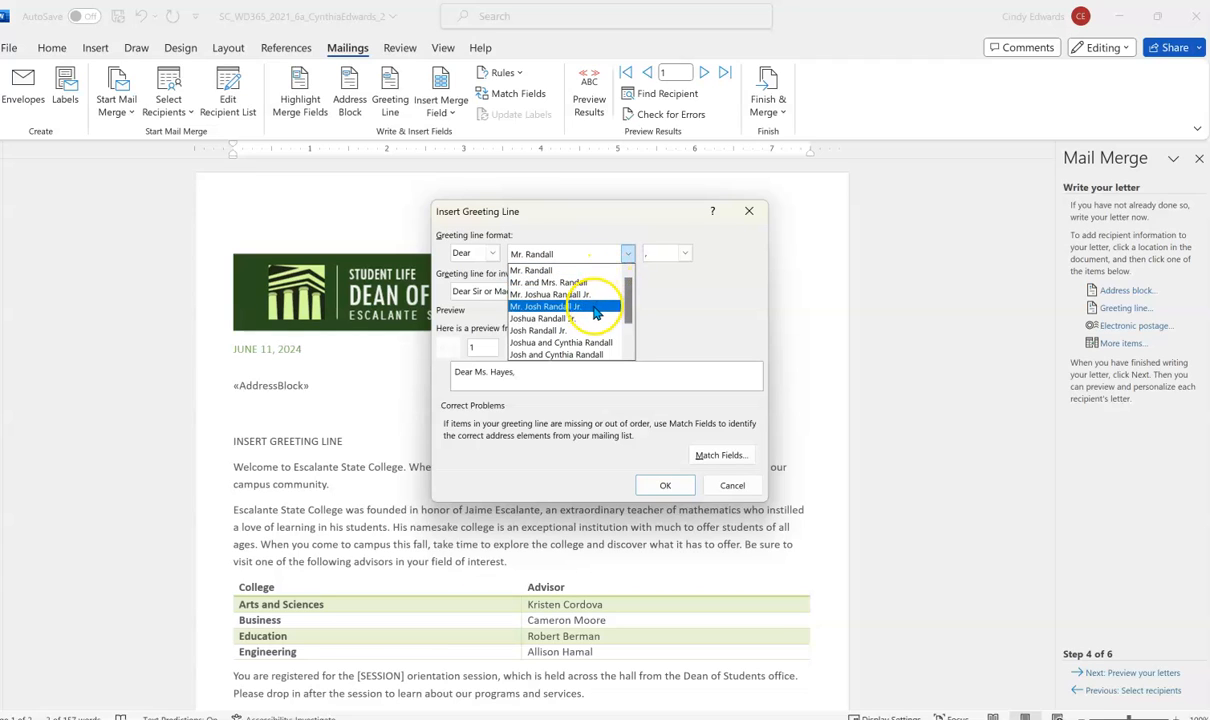
scroll(596, 314, "down", 3)
scroll(595, 316, "down", 1)
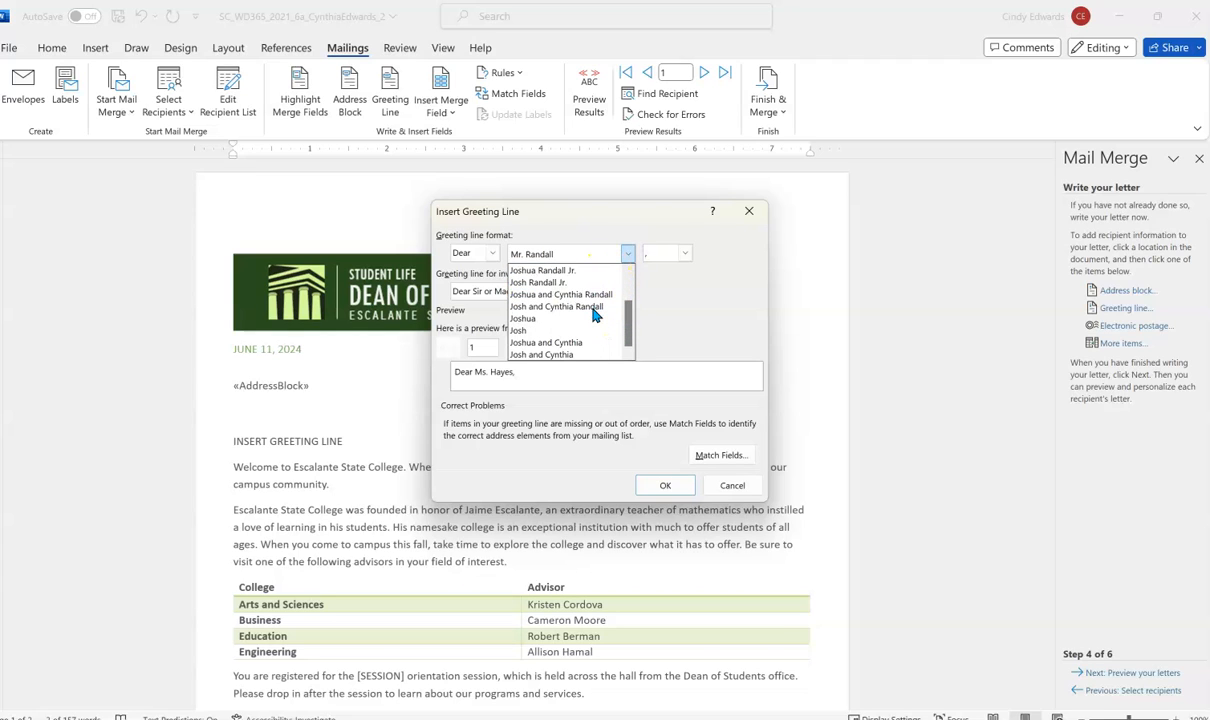
left_click(551, 319)
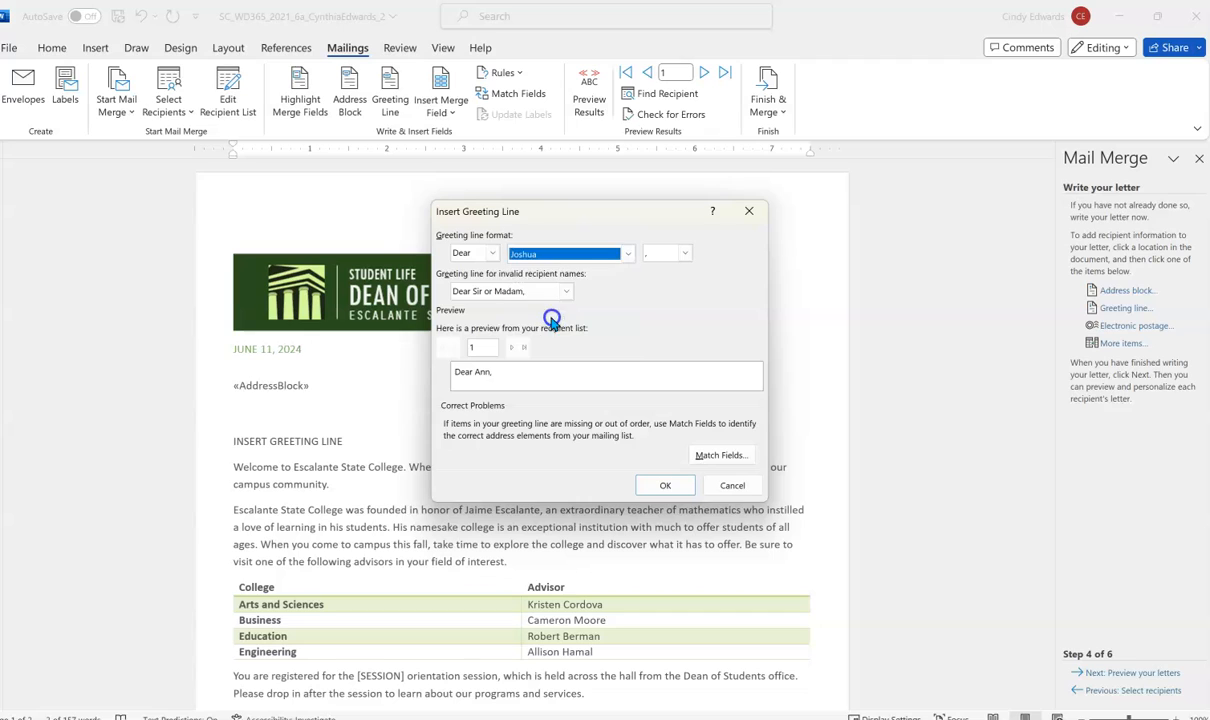
left_click(684, 254)
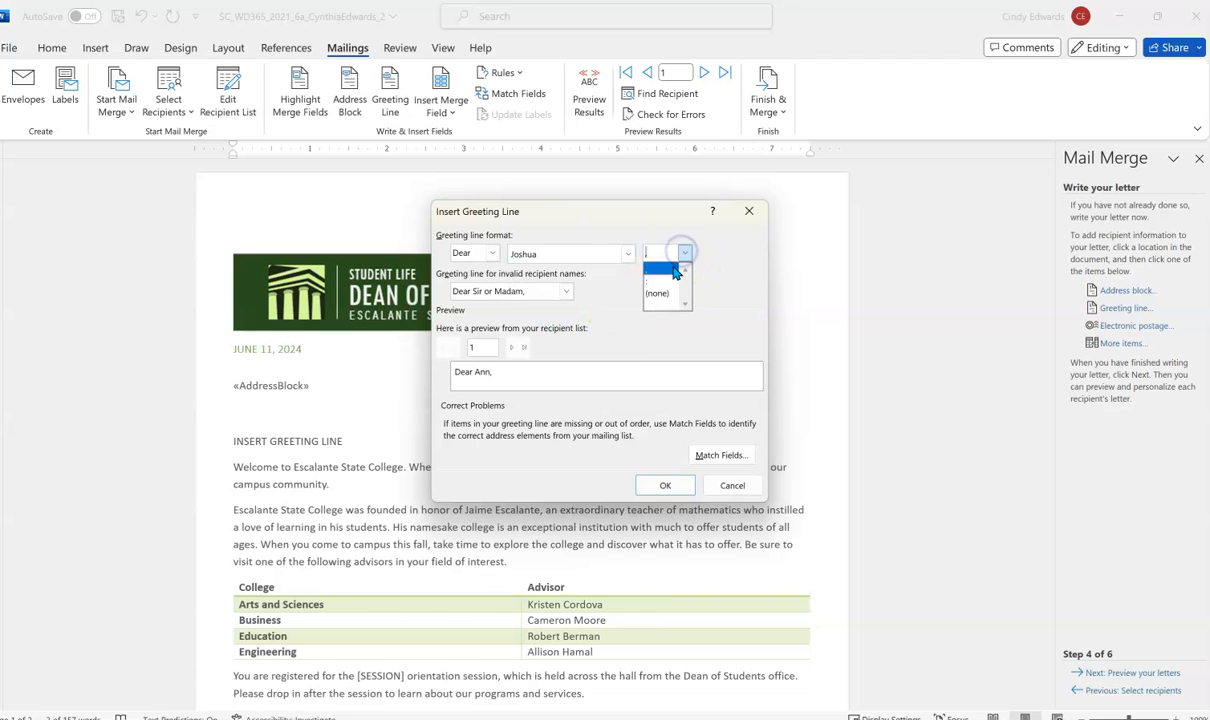
left_click(663, 284)
left_click(665, 485)
left_click(440, 441)
key("BackSpace")
key("BackSpace")
key("BackSpace")
key("BackSpace")
key("BackSpace")
key("BackSpace")
key("BackSpace")
key("BackSpace")
key("BackSpace")
key("BackSpace")
key("BackSpace")
key("BackSpace")
key("BackSpace")
key("BackSpace")
key("BackSpace")
key("BackSpace")
key("BackSpace")
key("BackSpace")
key("BackSpace")
key("BackSpace")
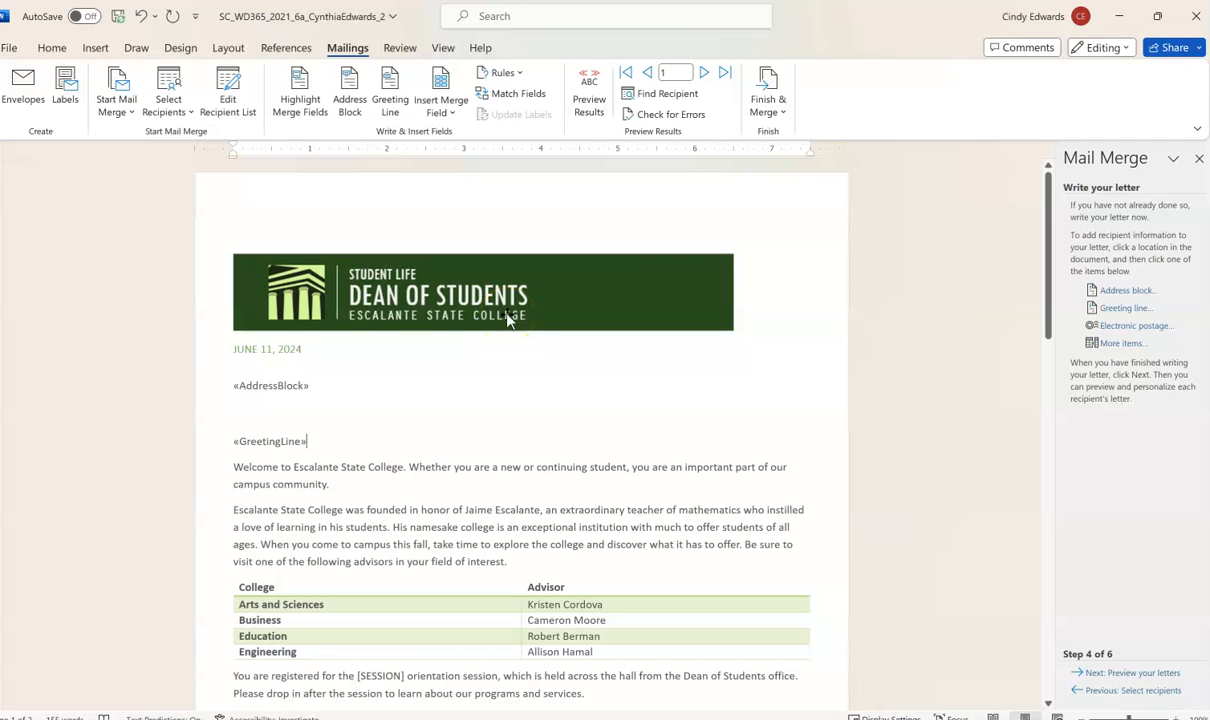
- Select the [SESSION] placeholder in the registration paragraph
scroll(340, 542, "down", 2)
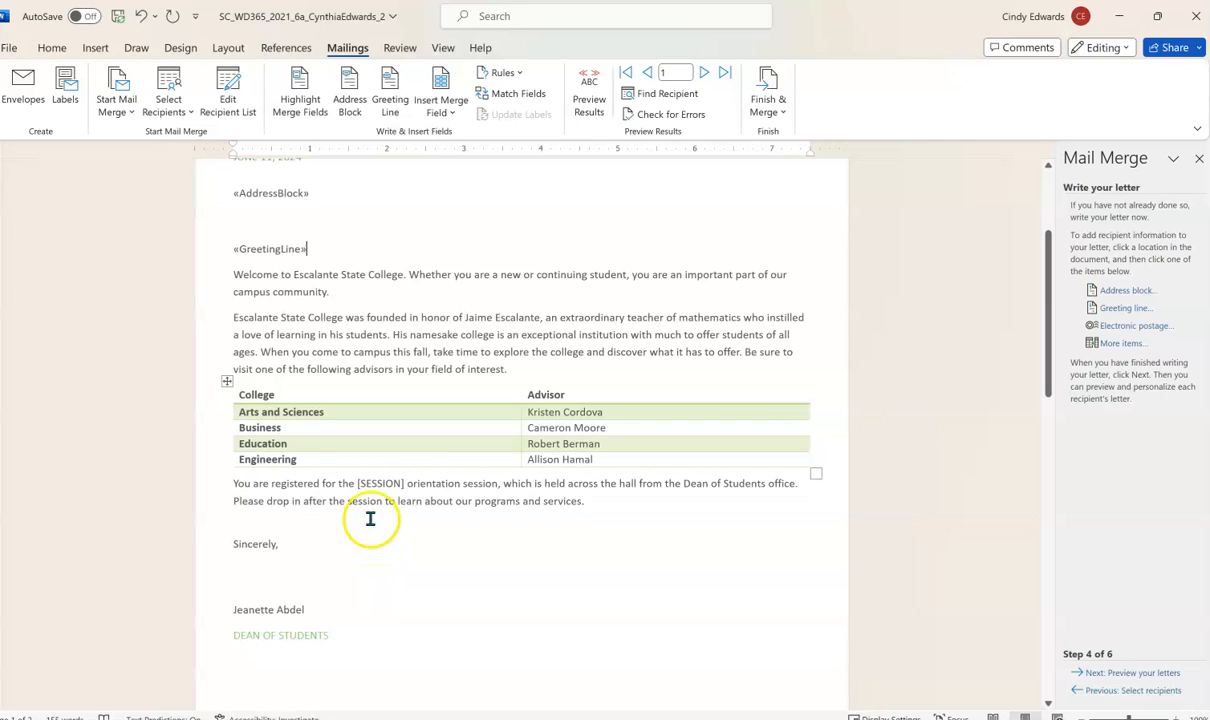
left_click(358, 488)
left_click_drag(358, 488, 403, 483)
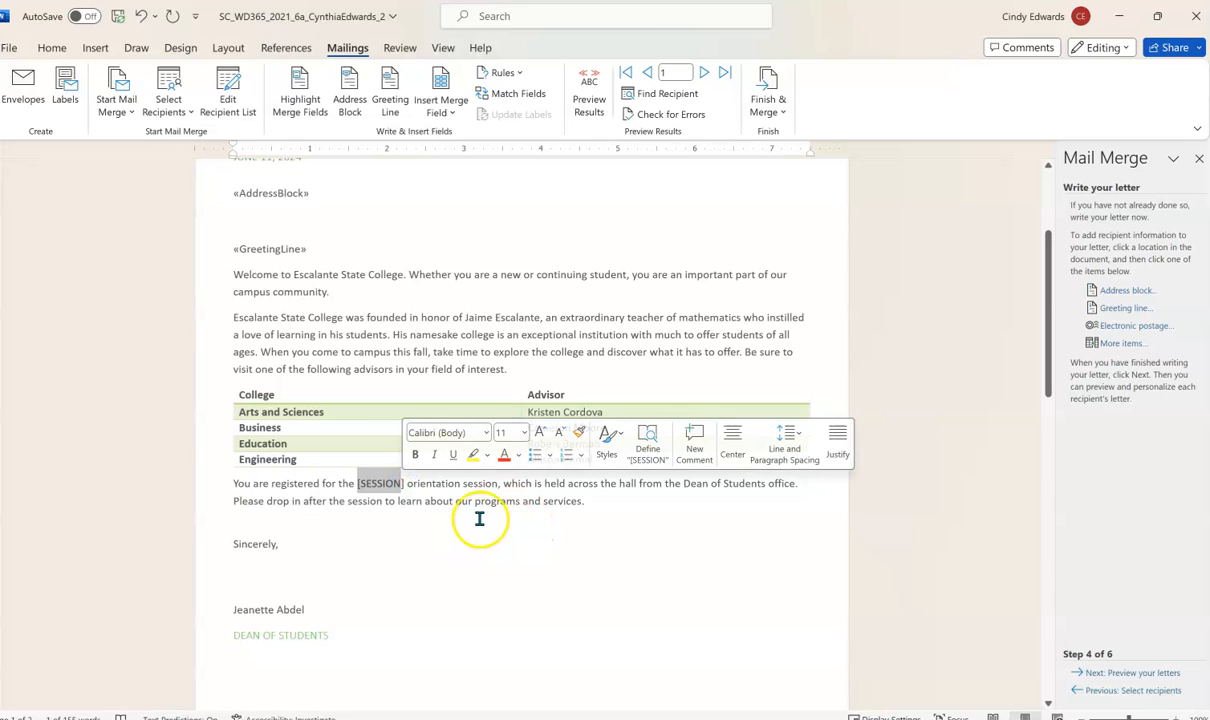
left_click(397, 484)
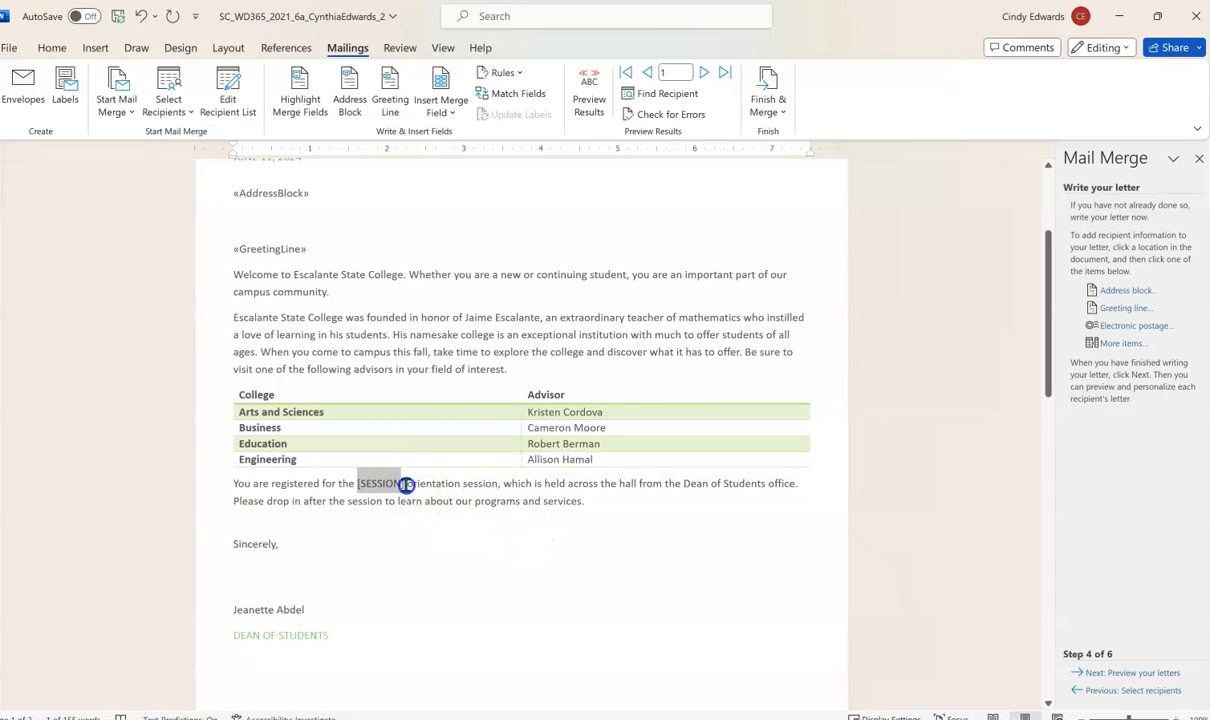
left_click_drag(395, 484, 357, 485)
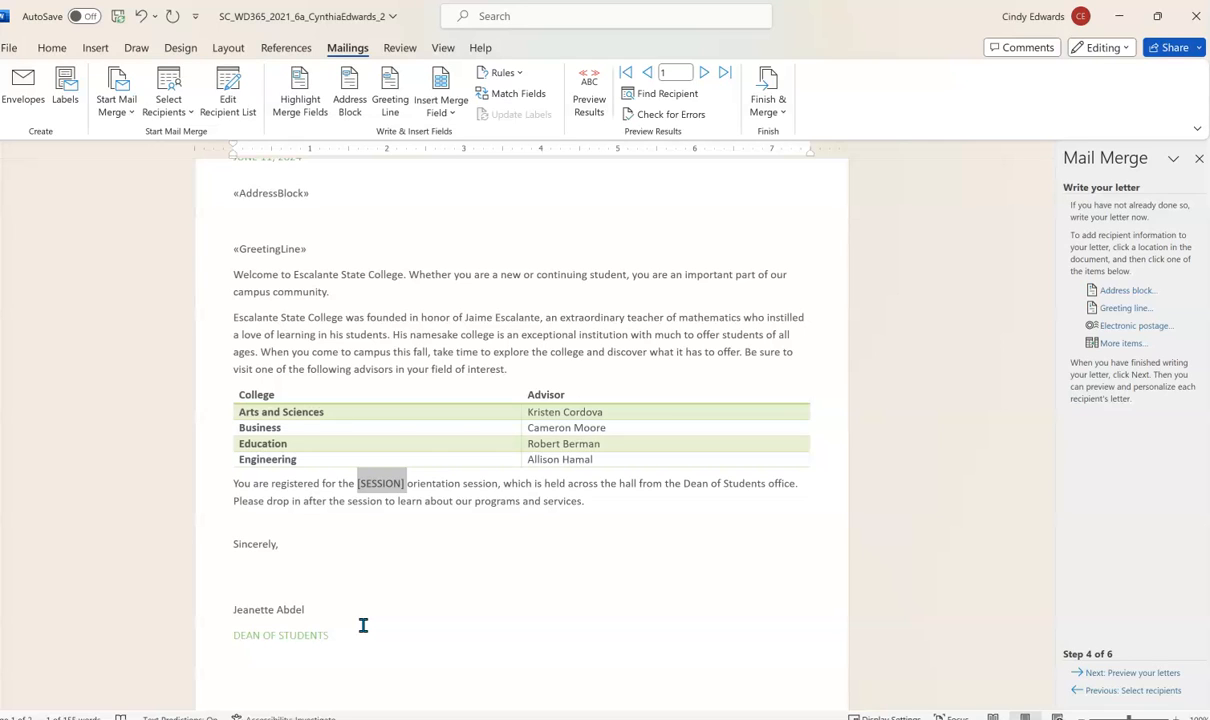
- Insert the Session merge field from More items in place of [SESSION]
left_click(1124, 344)
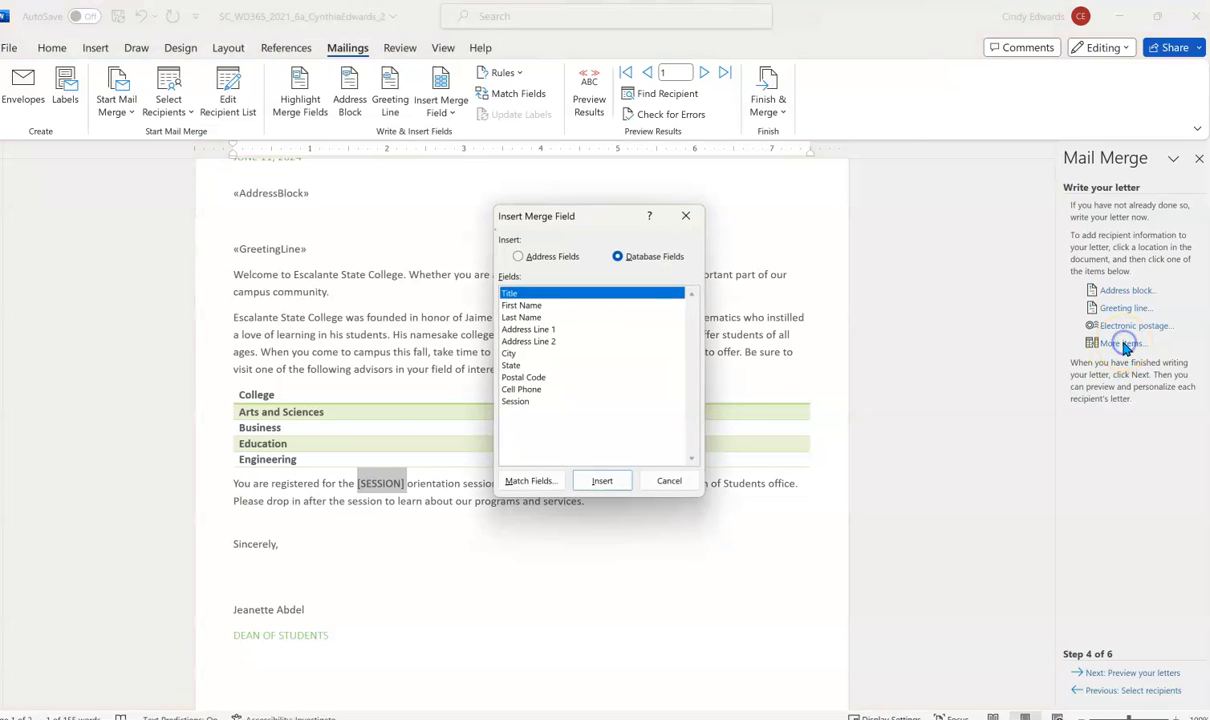
left_click(512, 401)
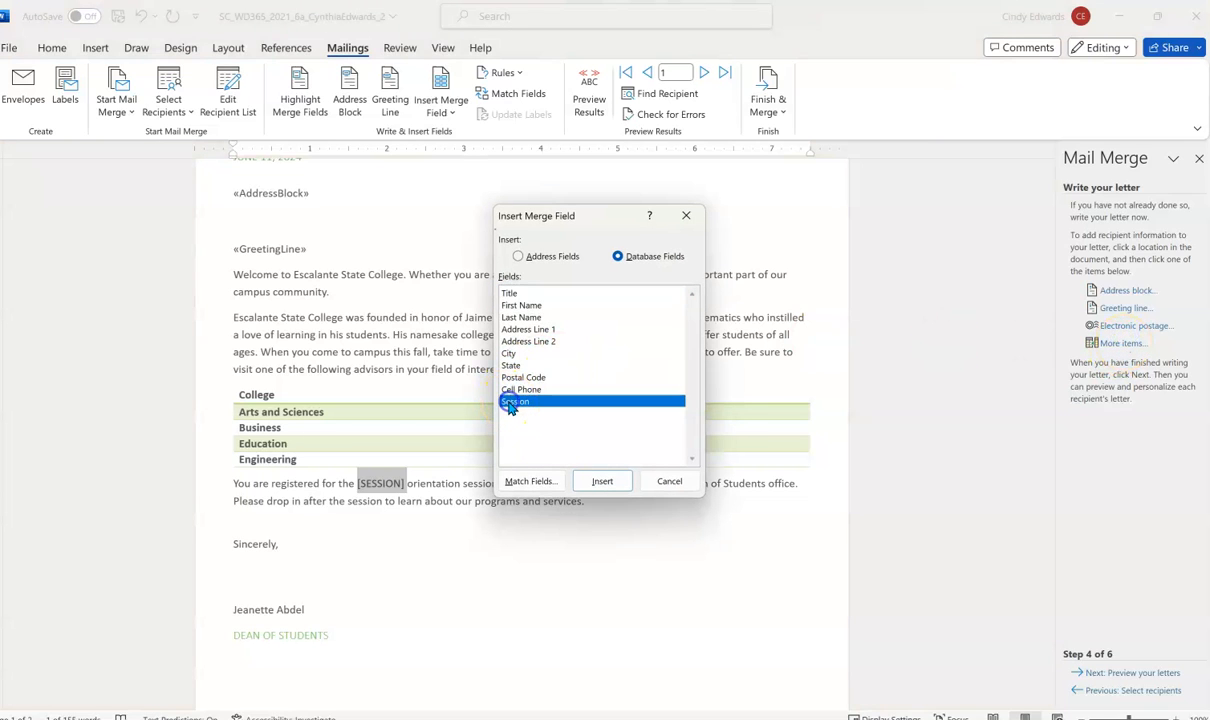
left_click(588, 484)
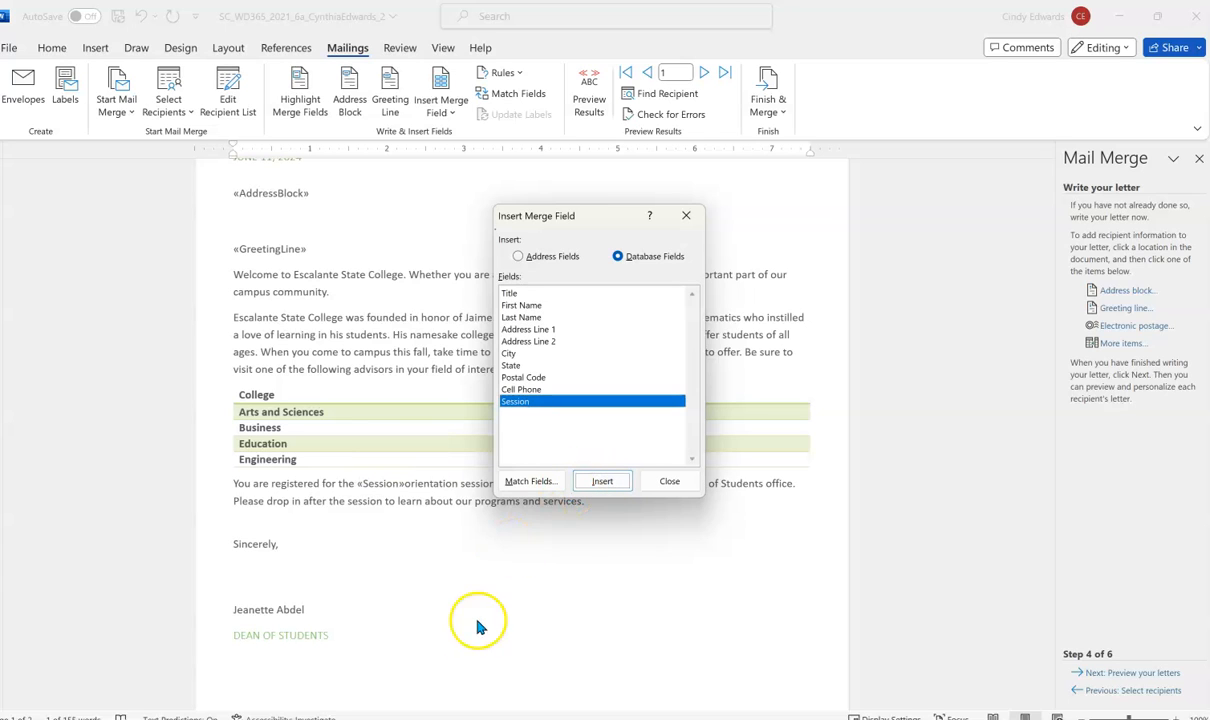
left_click(662, 483)
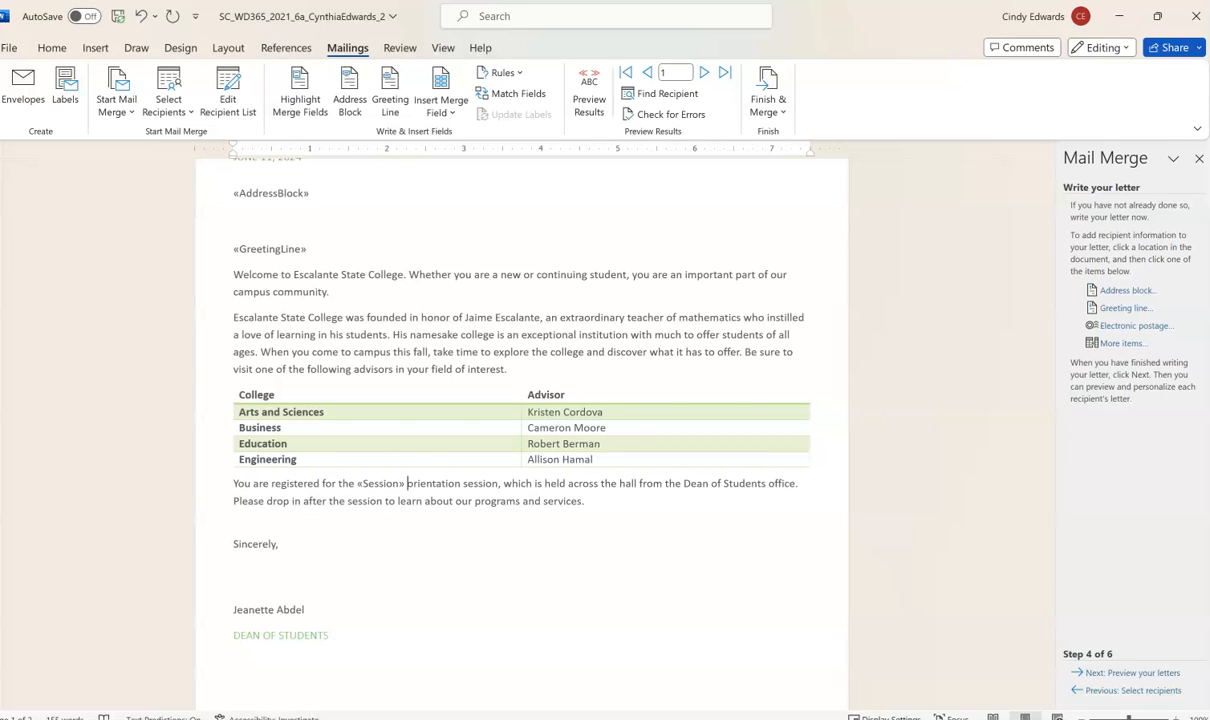
- Preview the merged letters and filter the recipient list to exclude the second recipient
left_click(1094, 672)
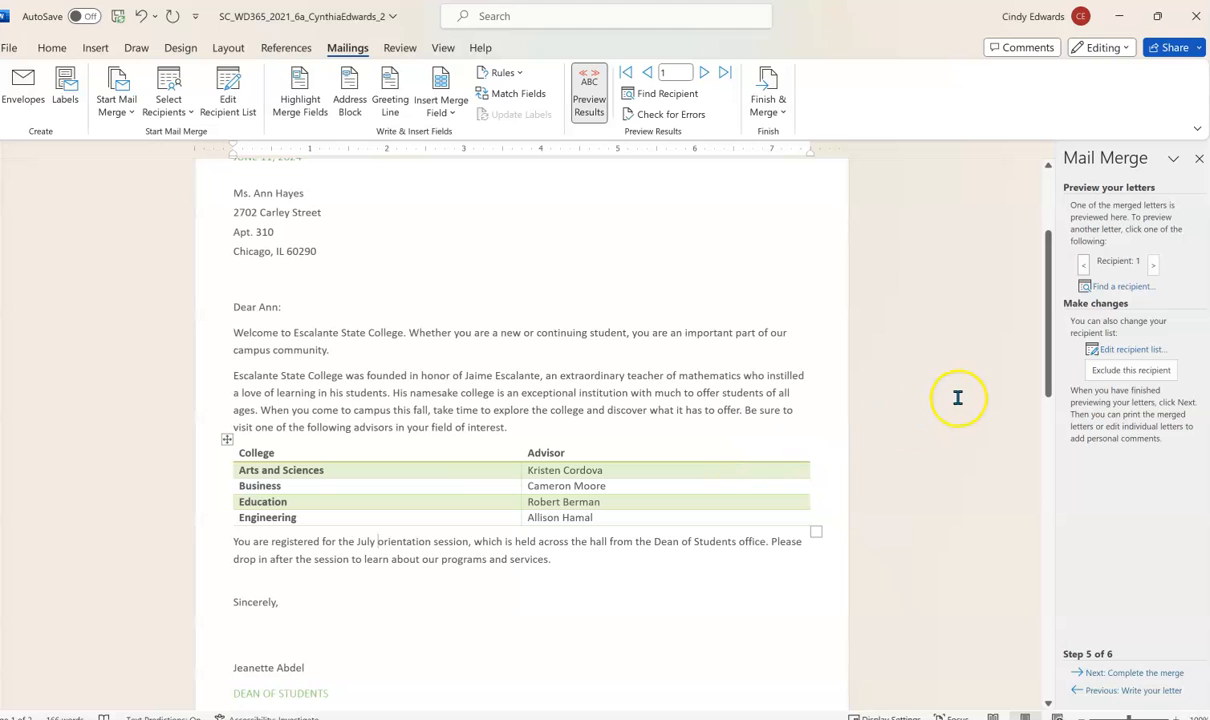
left_click(1124, 354)
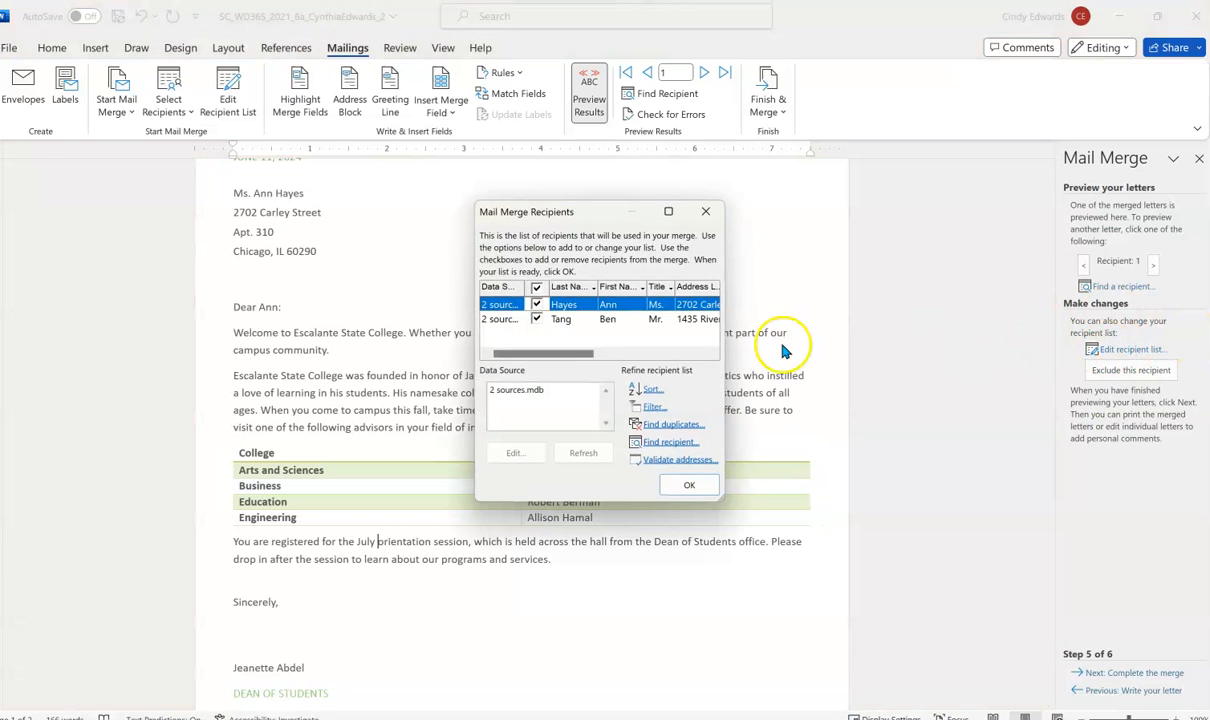
left_click_drag(727, 344, 1003, 344)
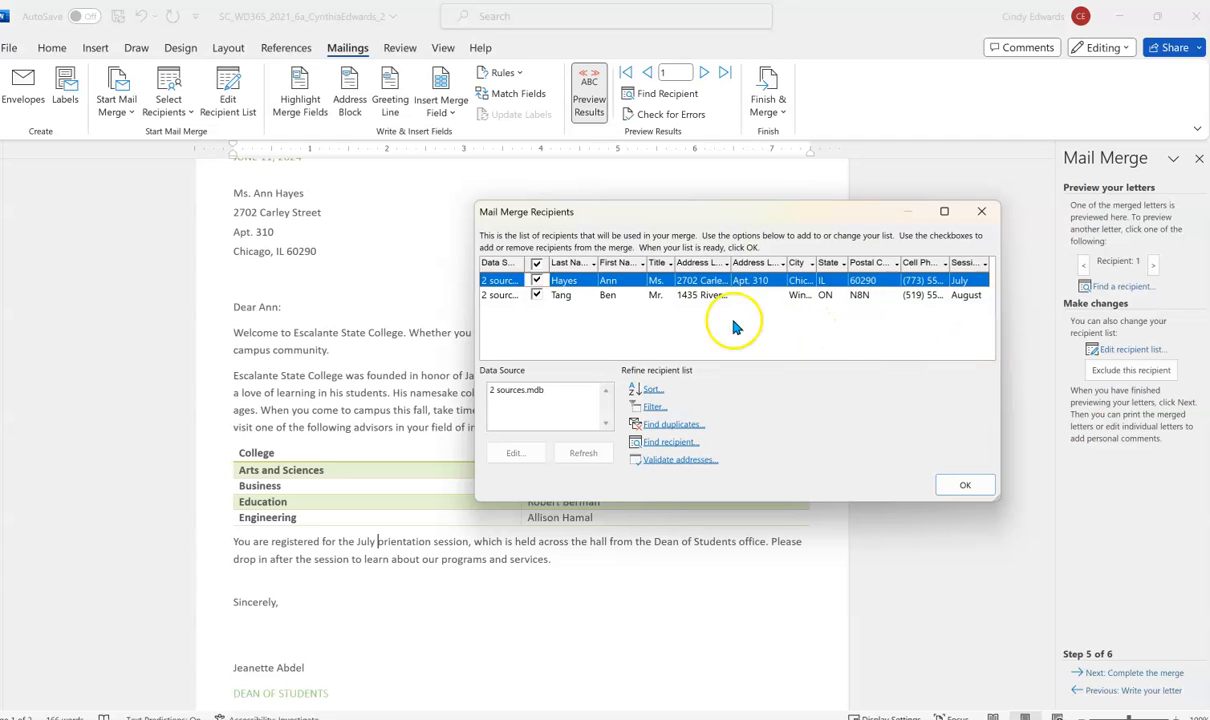
left_click(538, 296)
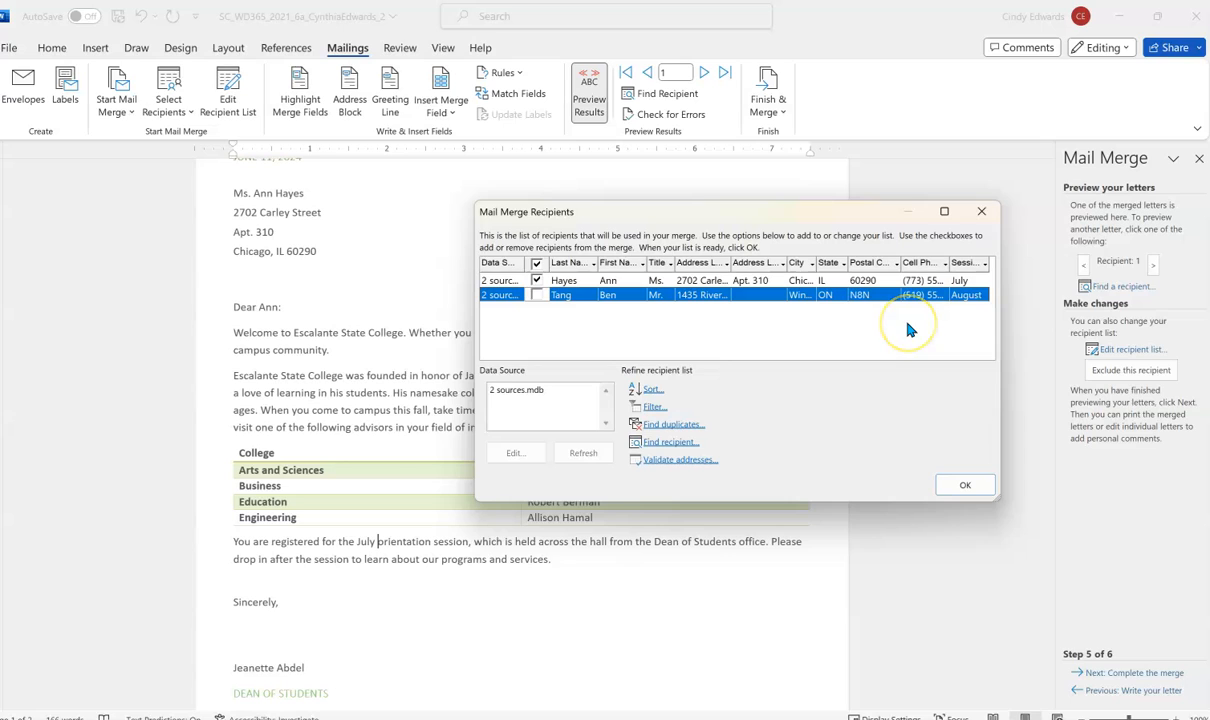
left_click(951, 492)
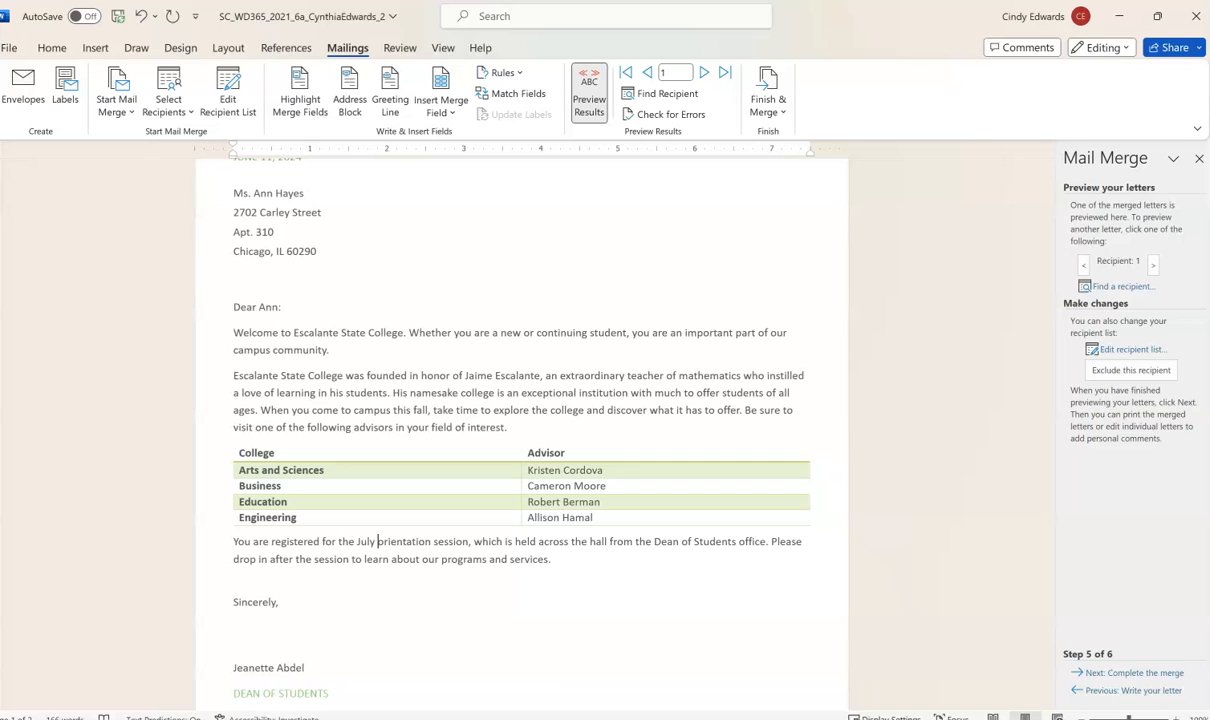
- Advance to the Complete the merge step and choose to edit individual letters
left_click(1125, 673)
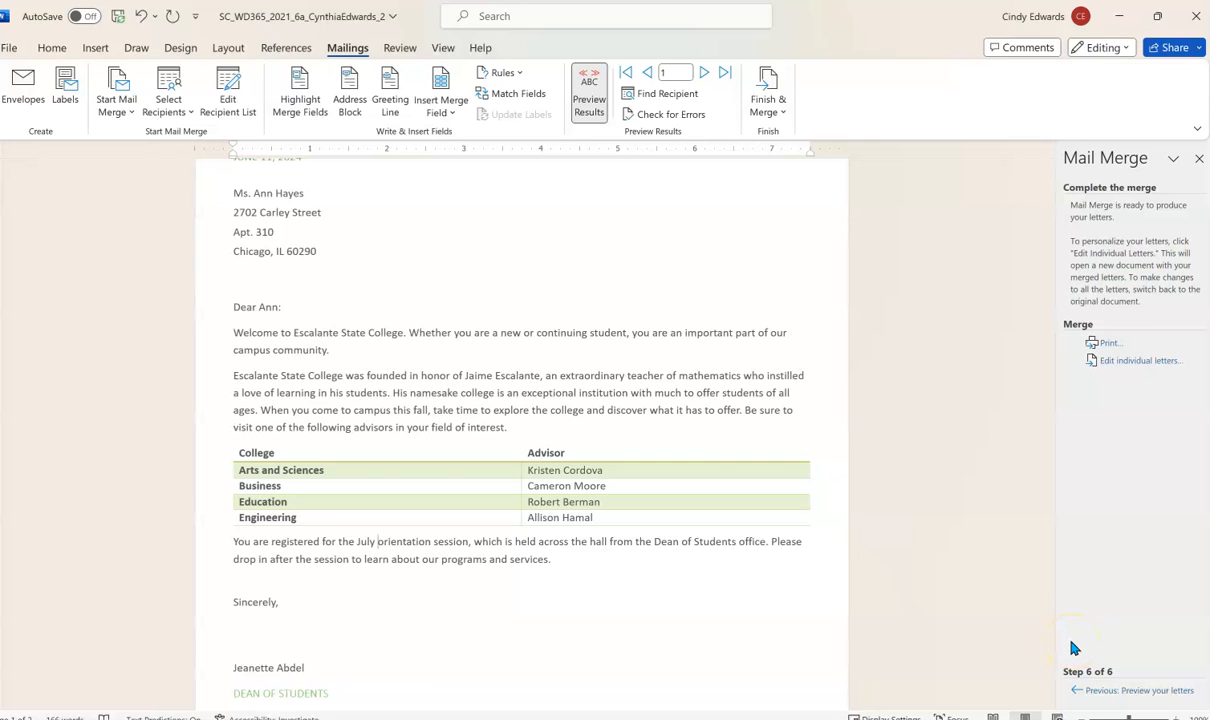
left_click(1107, 359)
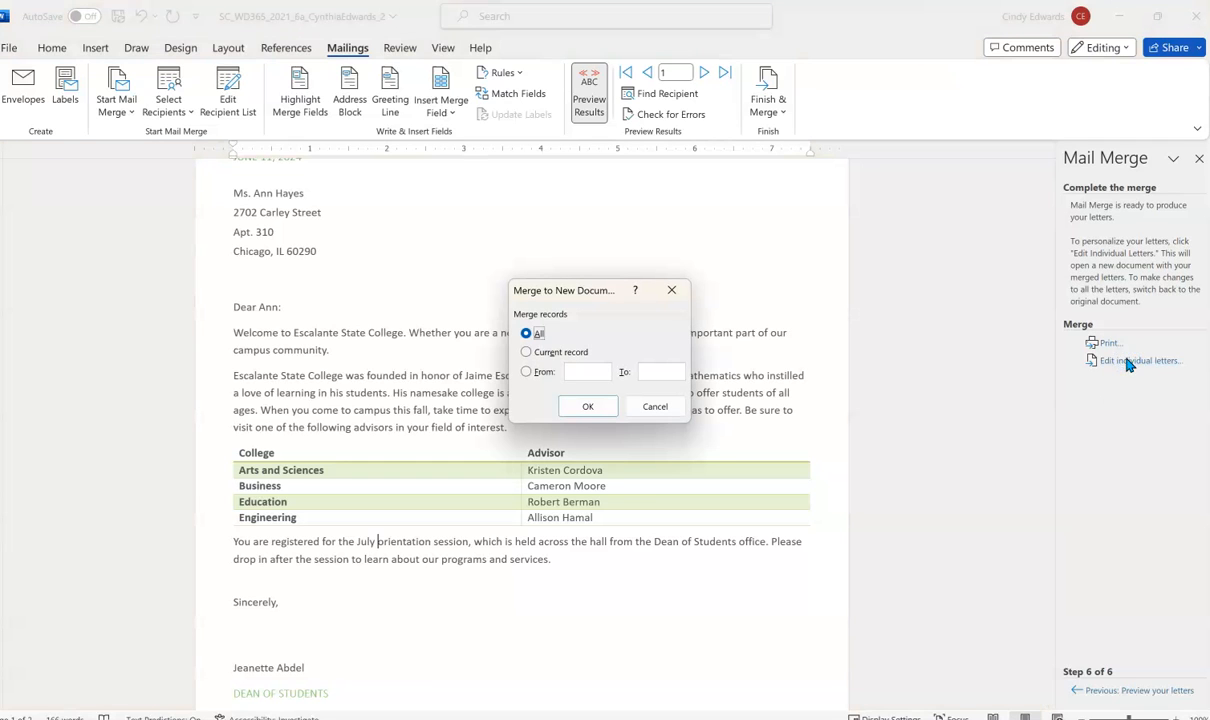
- Merge all records into a new Letters1 document and maximize it
left_click(587, 408)
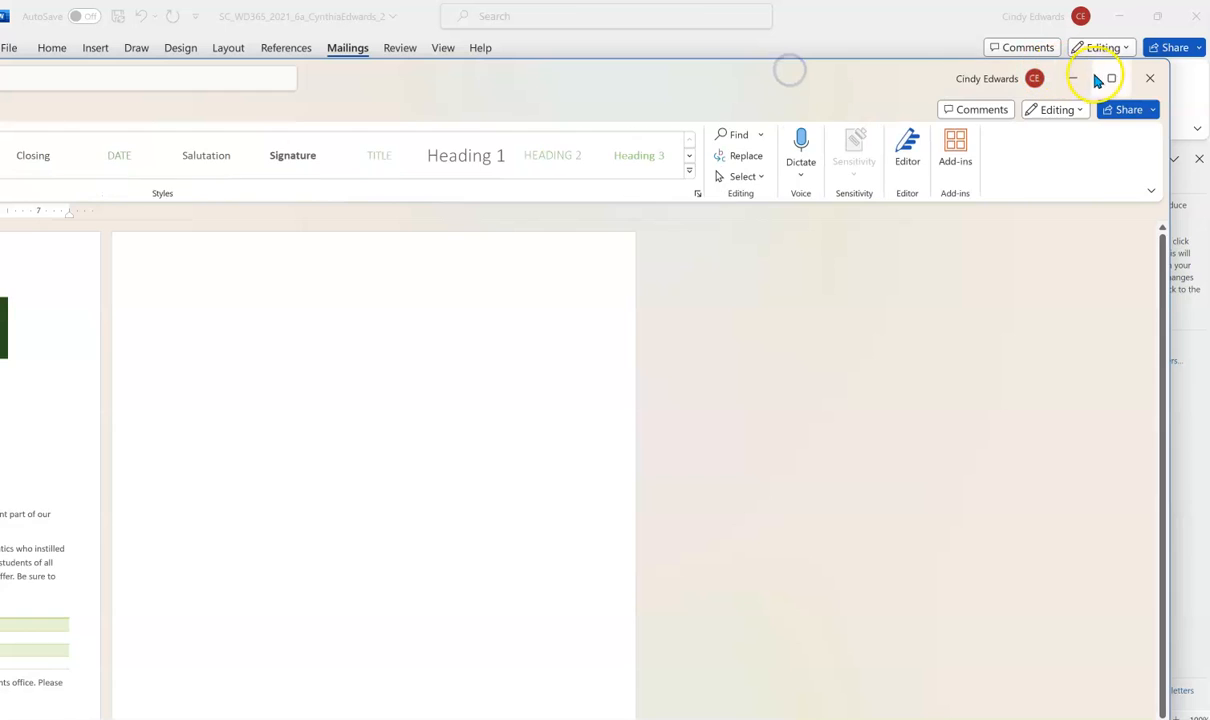
left_click(1109, 79)
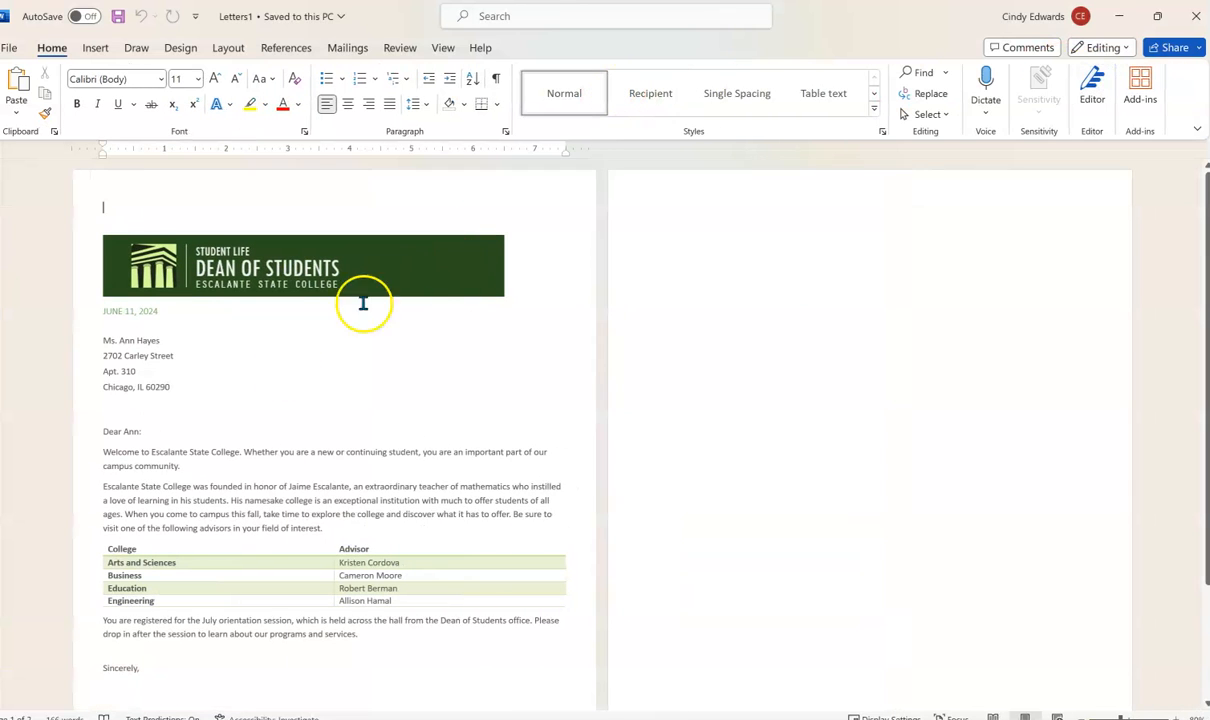
scroll(362, 302, "down", 3)
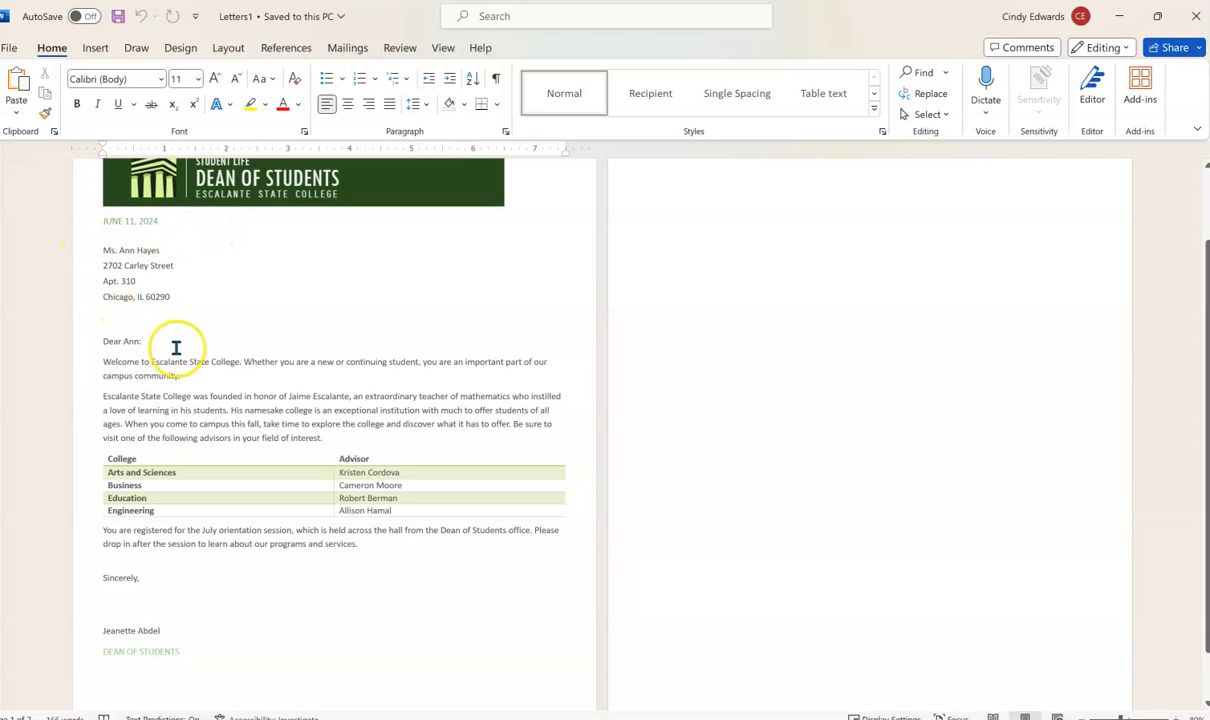
scroll(185, 380, "down", 2)
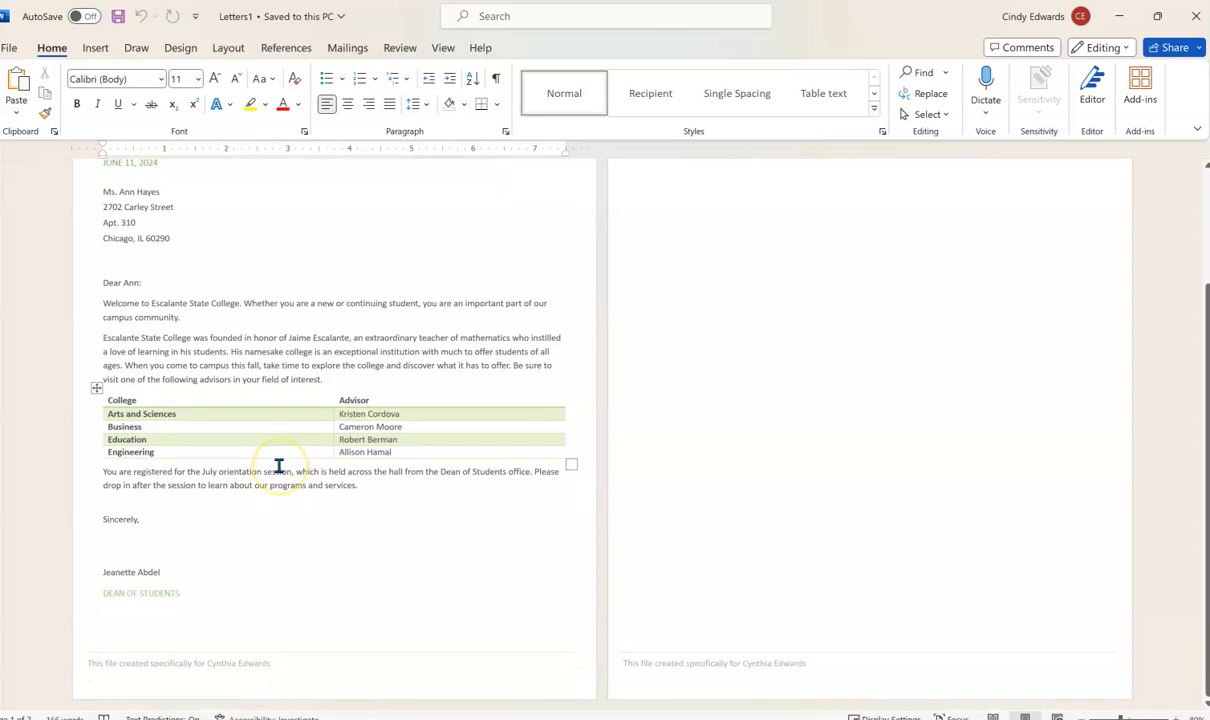
scroll(279, 466, "up", 3)
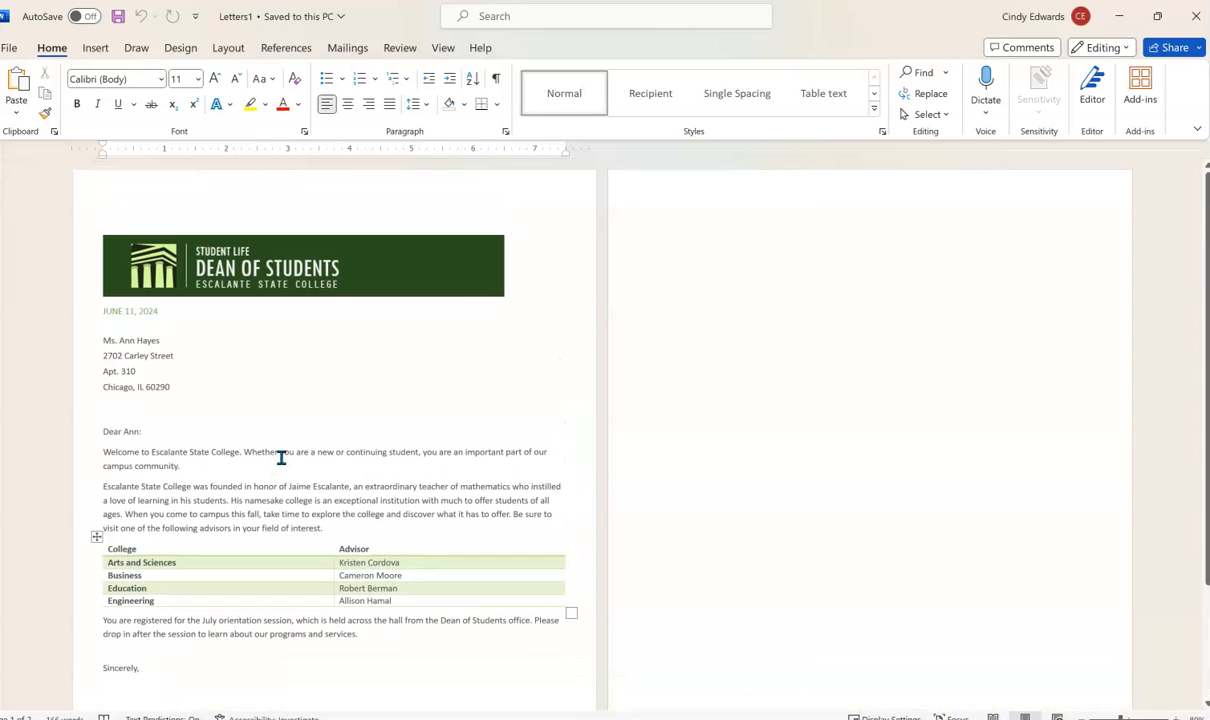
scroll(570, 489, "down", 3)
- Delete the blank page after DEAN OF STUDENTS and select the entire merged letter
left_click(274, 592)
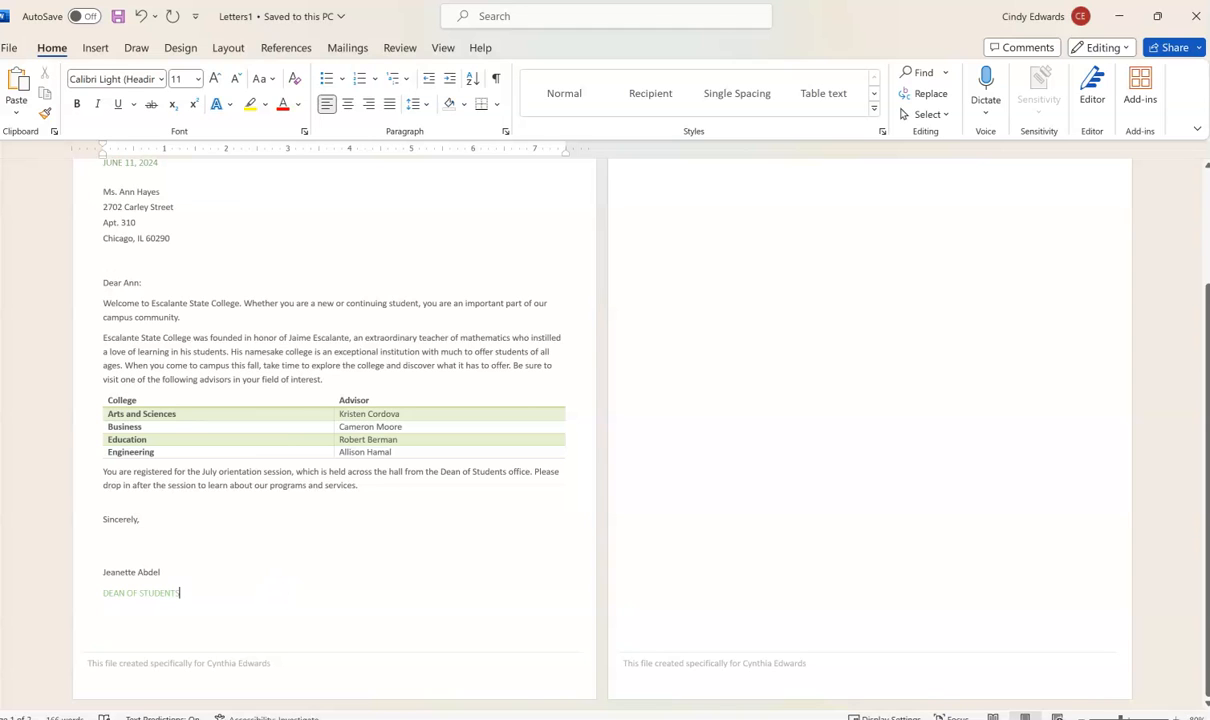
key("Delete")
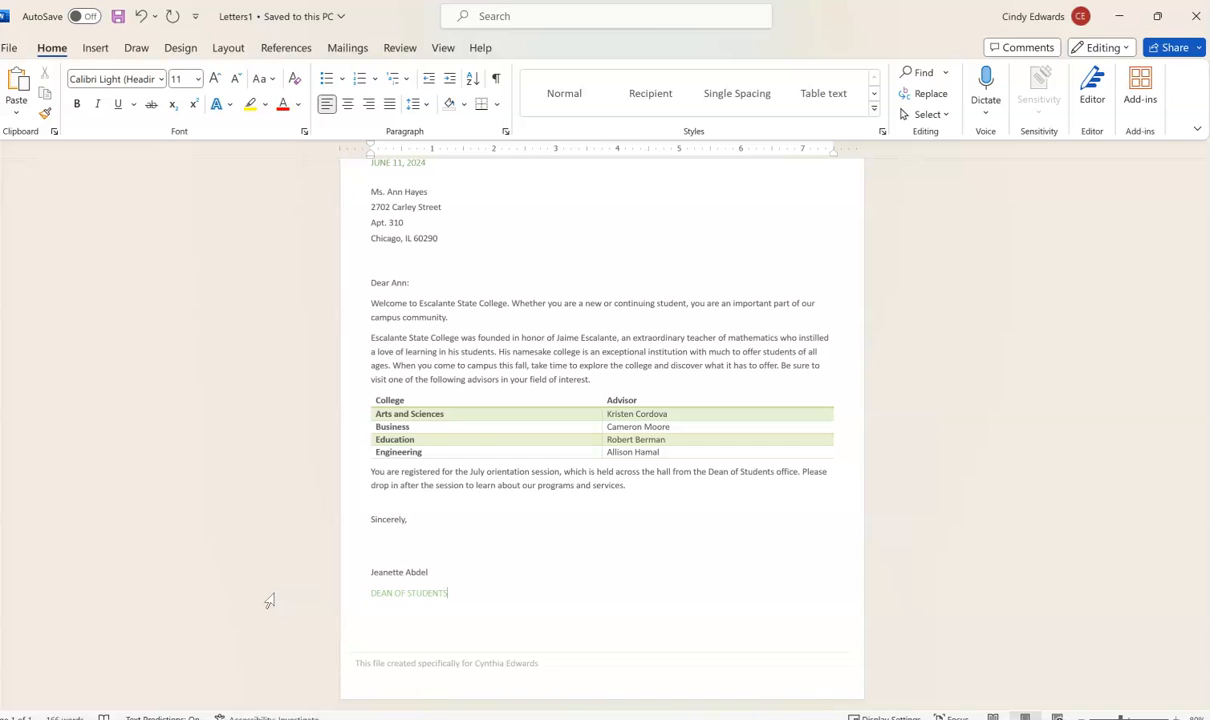
left_click(277, 598)
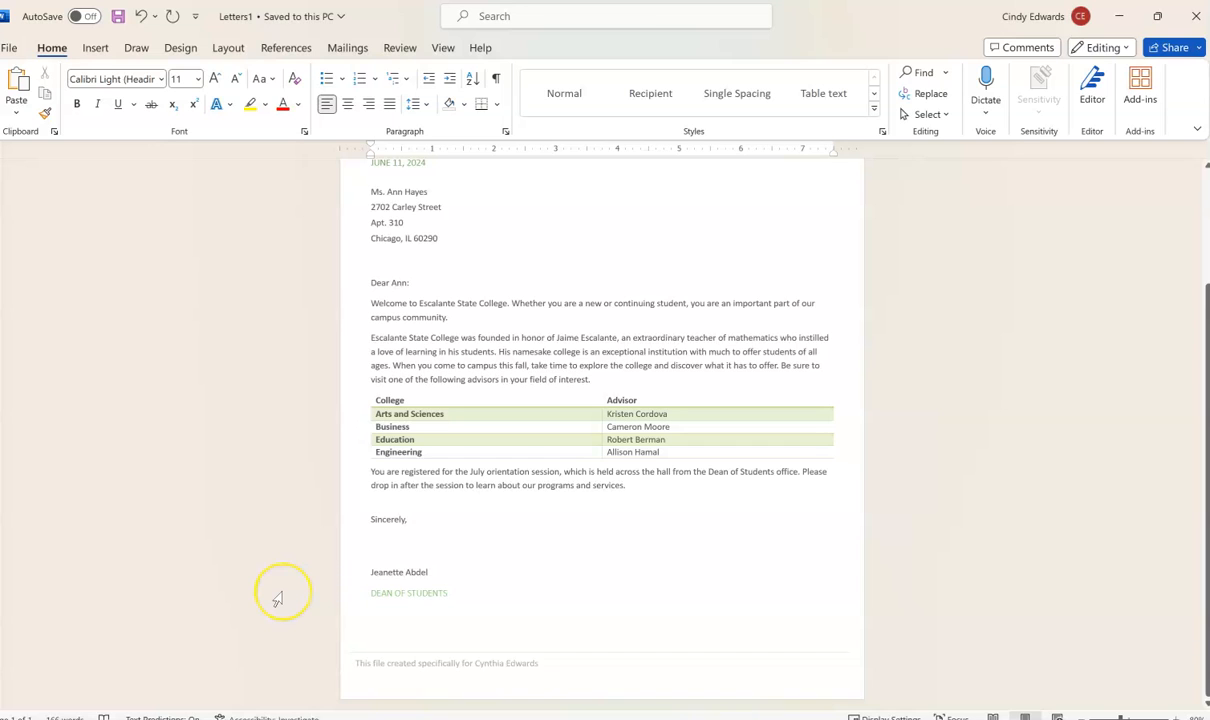
key("ctrl+a")
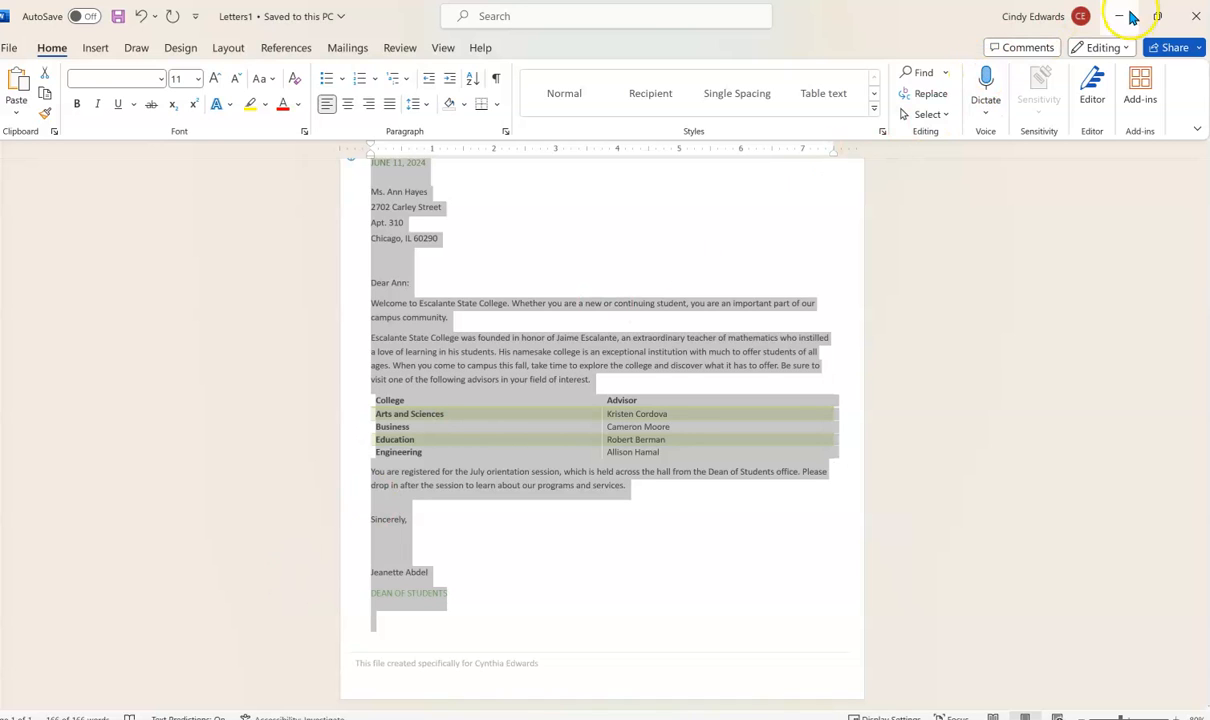
- Minimize Letters1 and paste the merged letter onto the original document's blank second page
left_click(1125, 20)
scroll(447, 491, "down", 6)
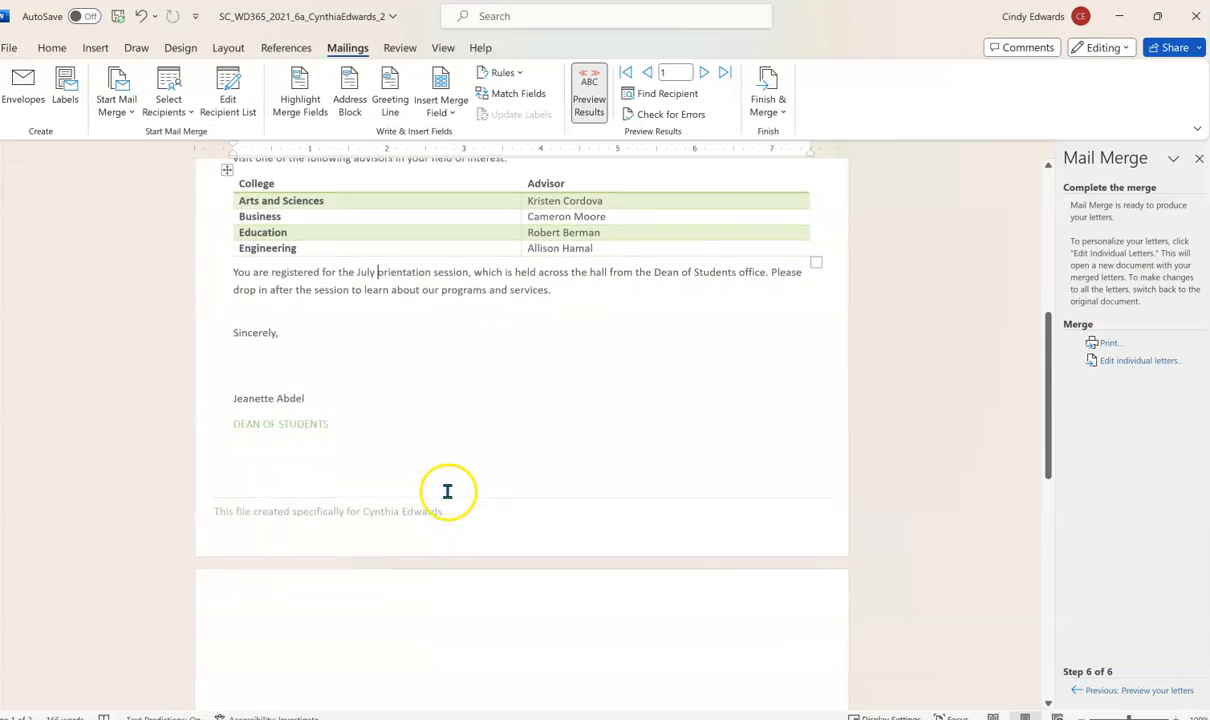
scroll(447, 491, "down", 10)
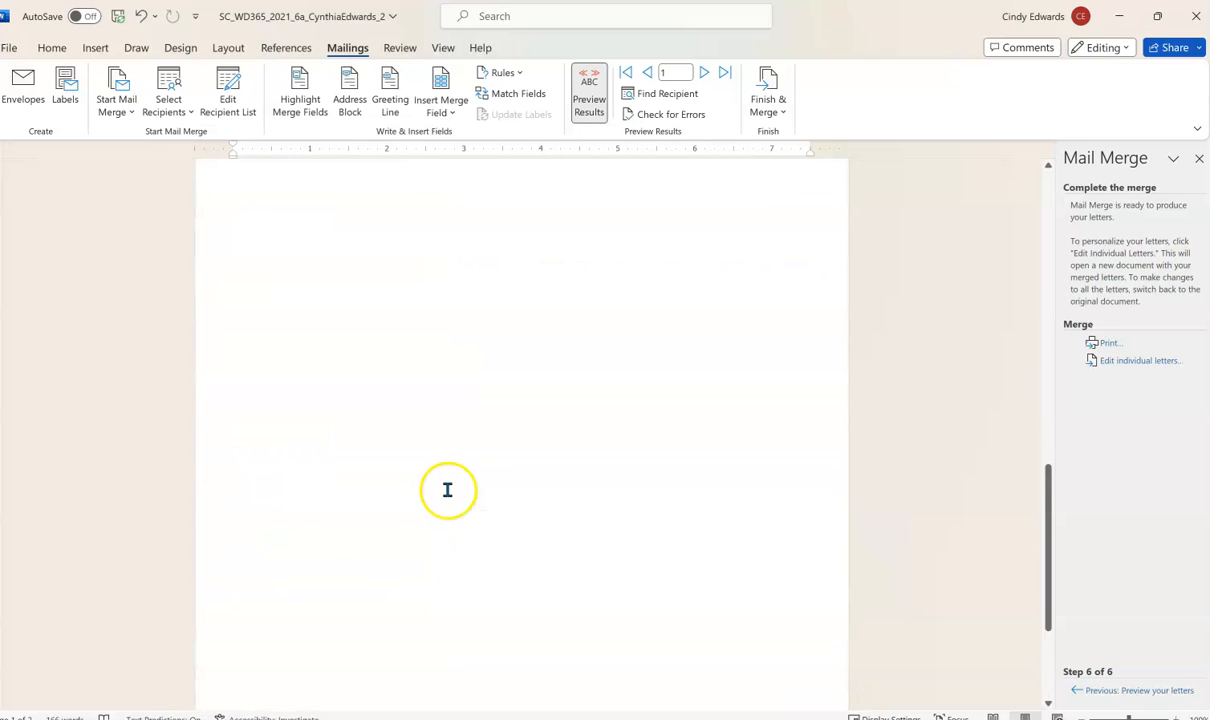
scroll(284, 346, "up", 3)
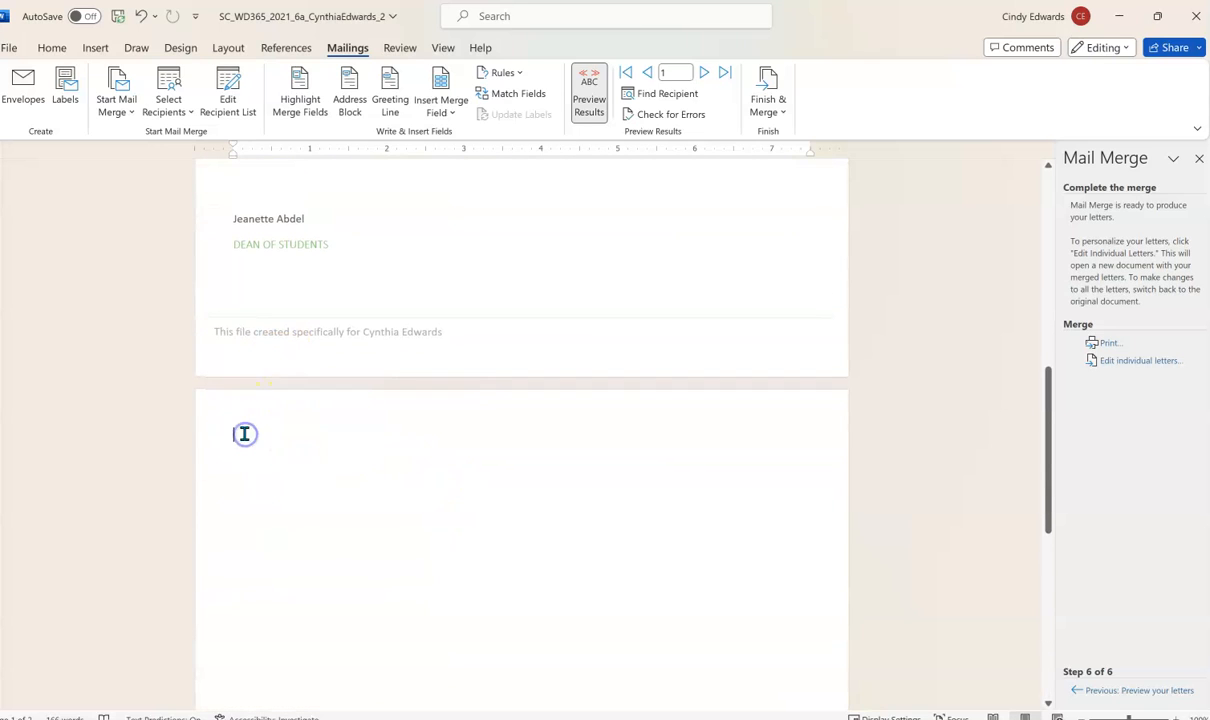
key("ctrl+v")
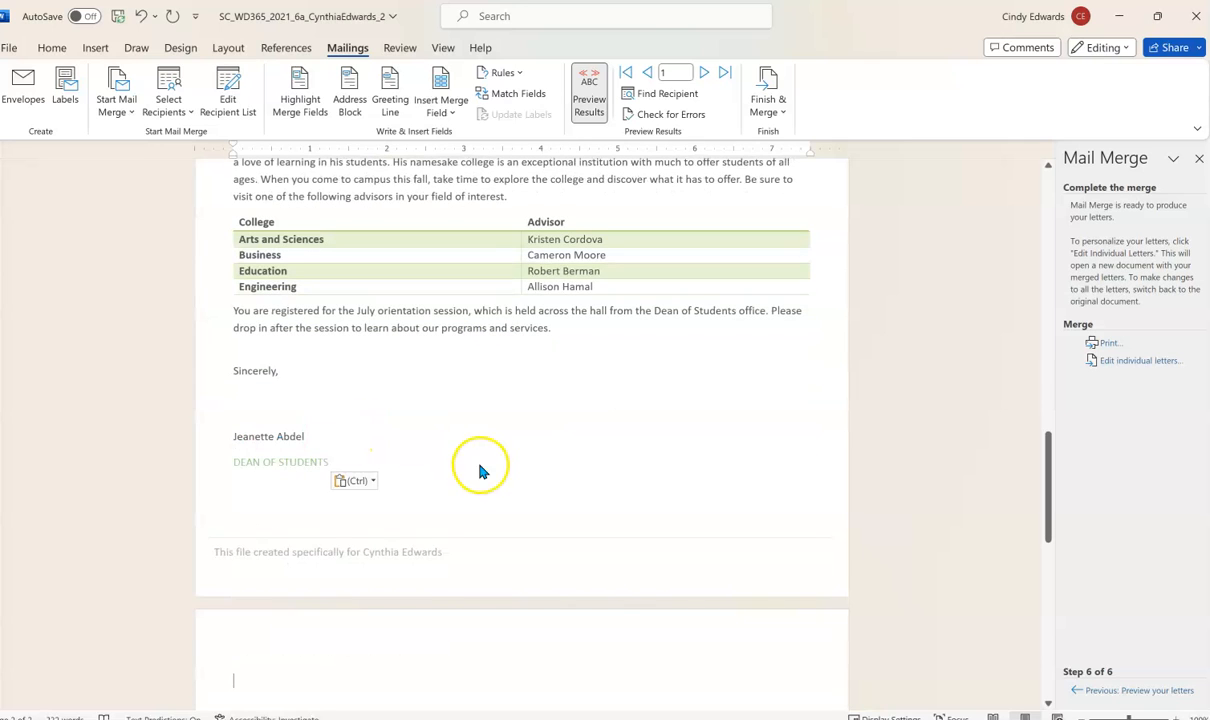
- Review the pasted July letter from its signature up through the document
left_click(378, 459)
scroll(376, 459, "up", 2)
scroll(392, 451, "up", 2)
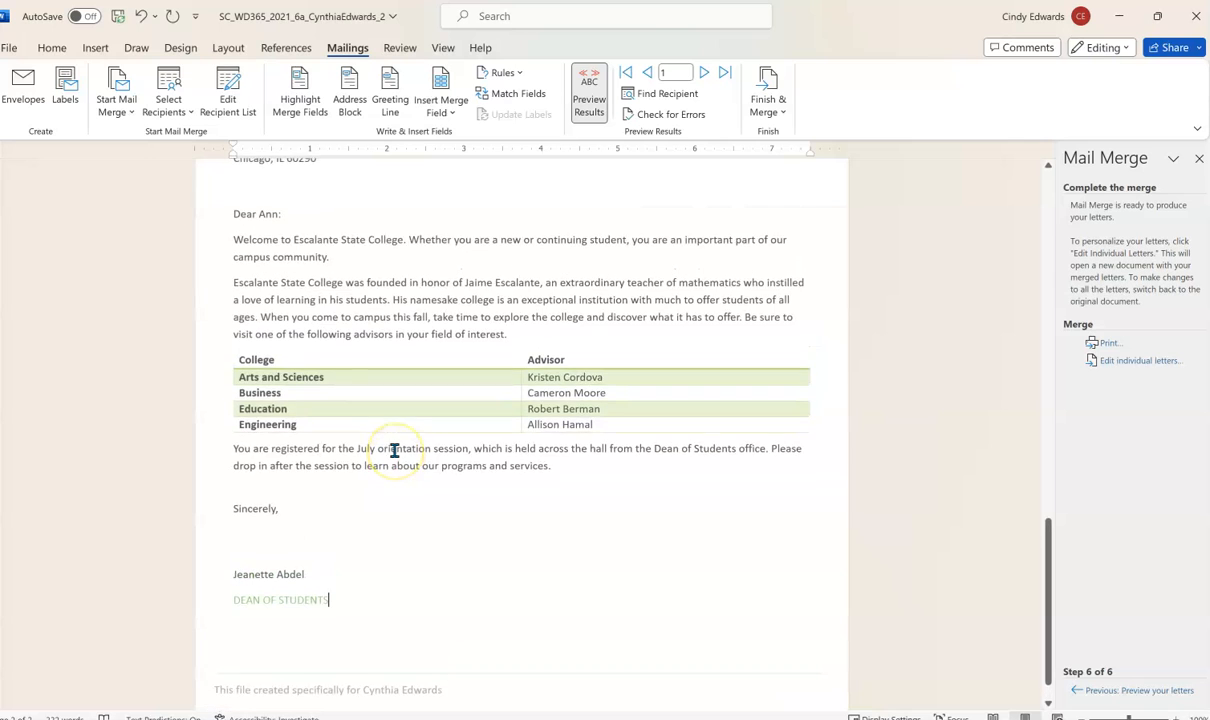
scroll(394, 451, "up", 10)
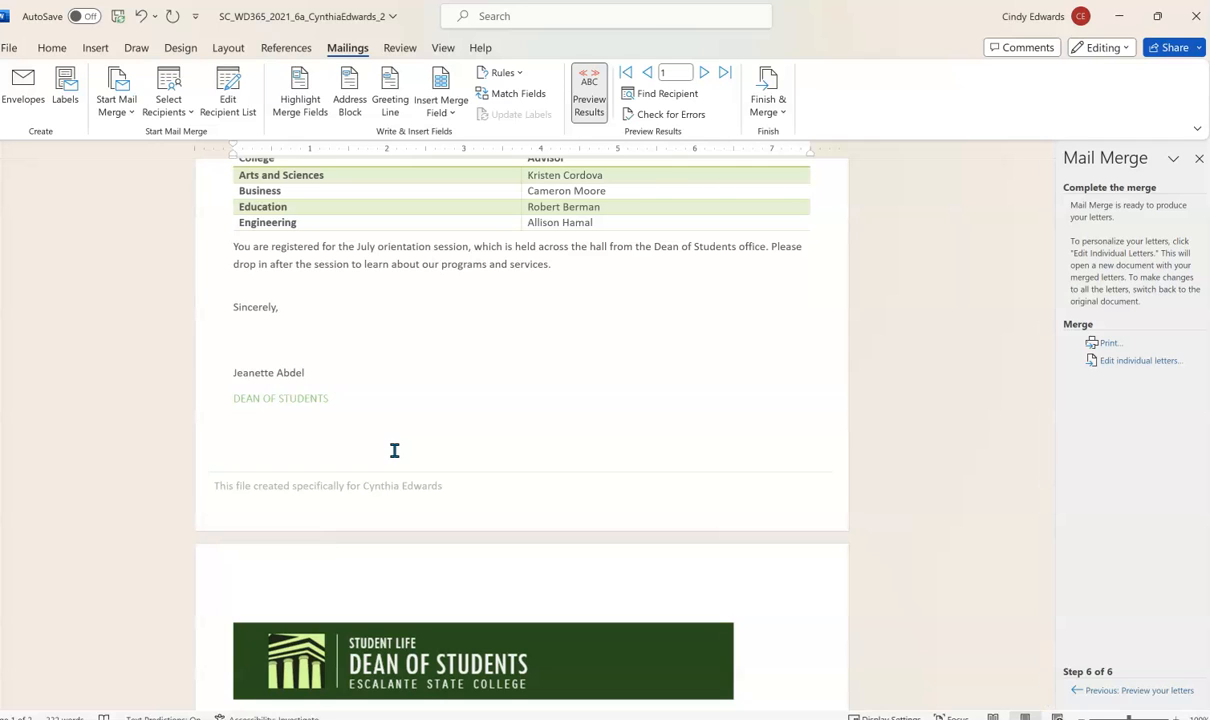
scroll(525, 385, "up", 6)
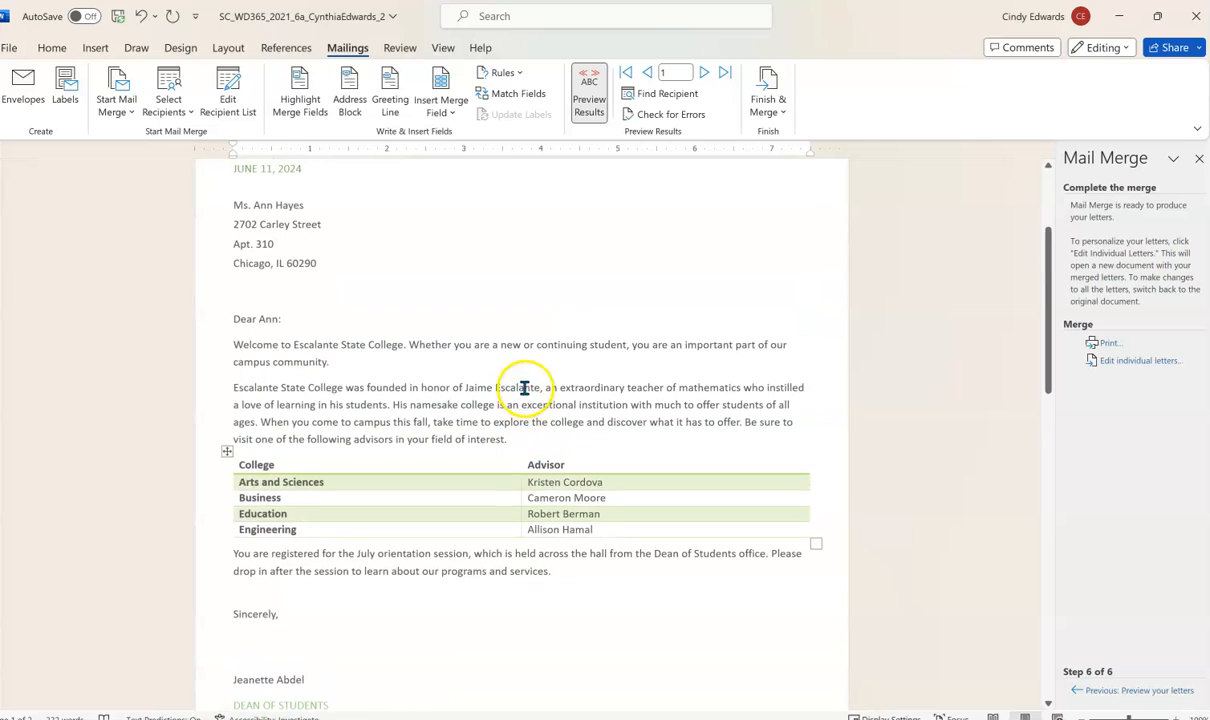
scroll(392, 372, "up", 4)
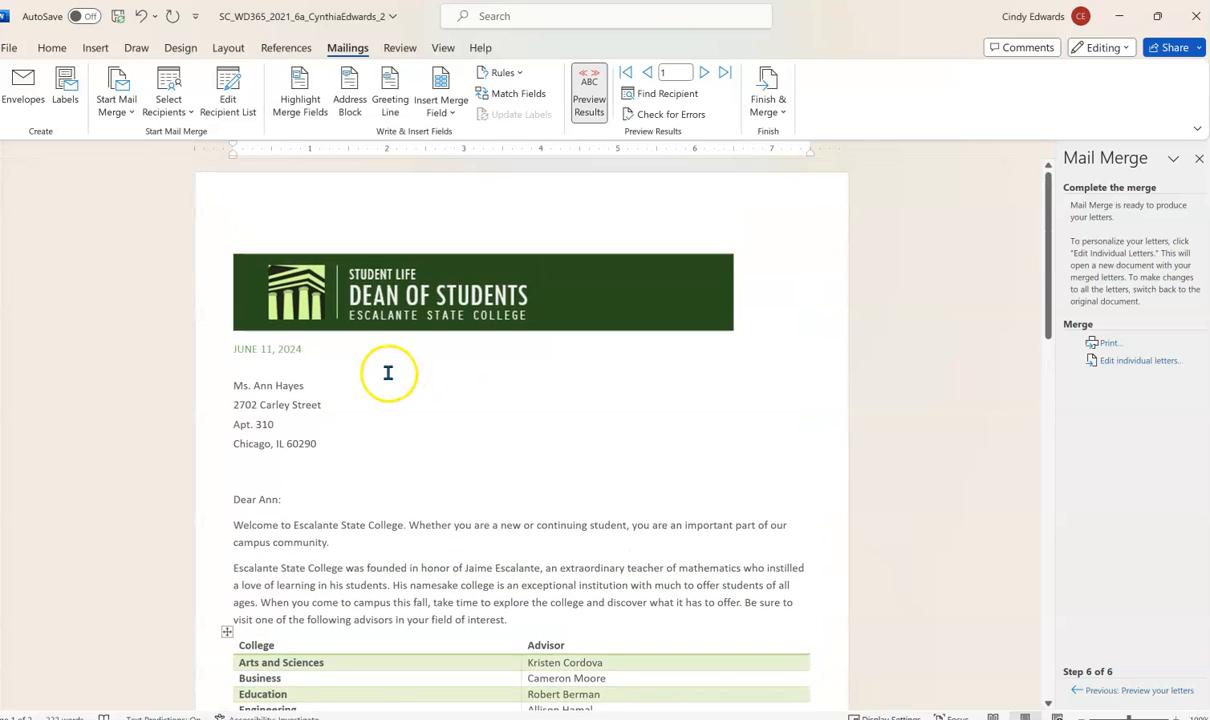
scroll(387, 373, "down", 2)
scroll(385, 375, "up", 2)
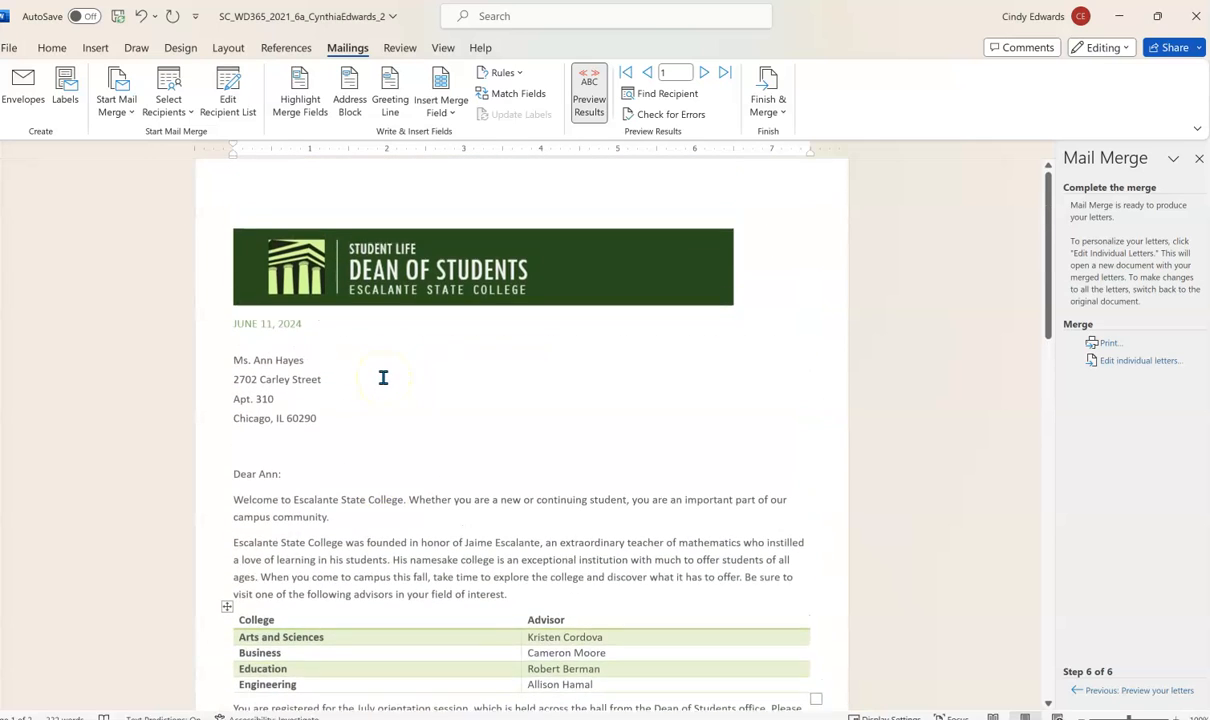
scroll(383, 376, "down", 5)
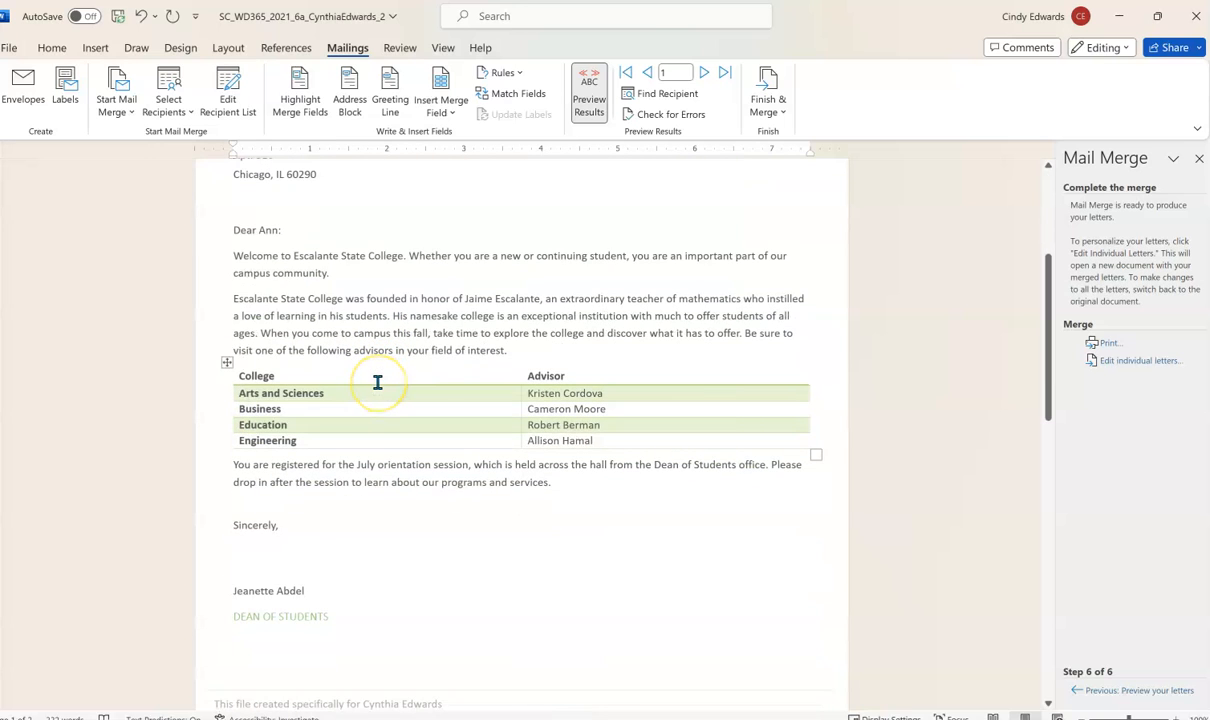
scroll(377, 382, "down", 15)
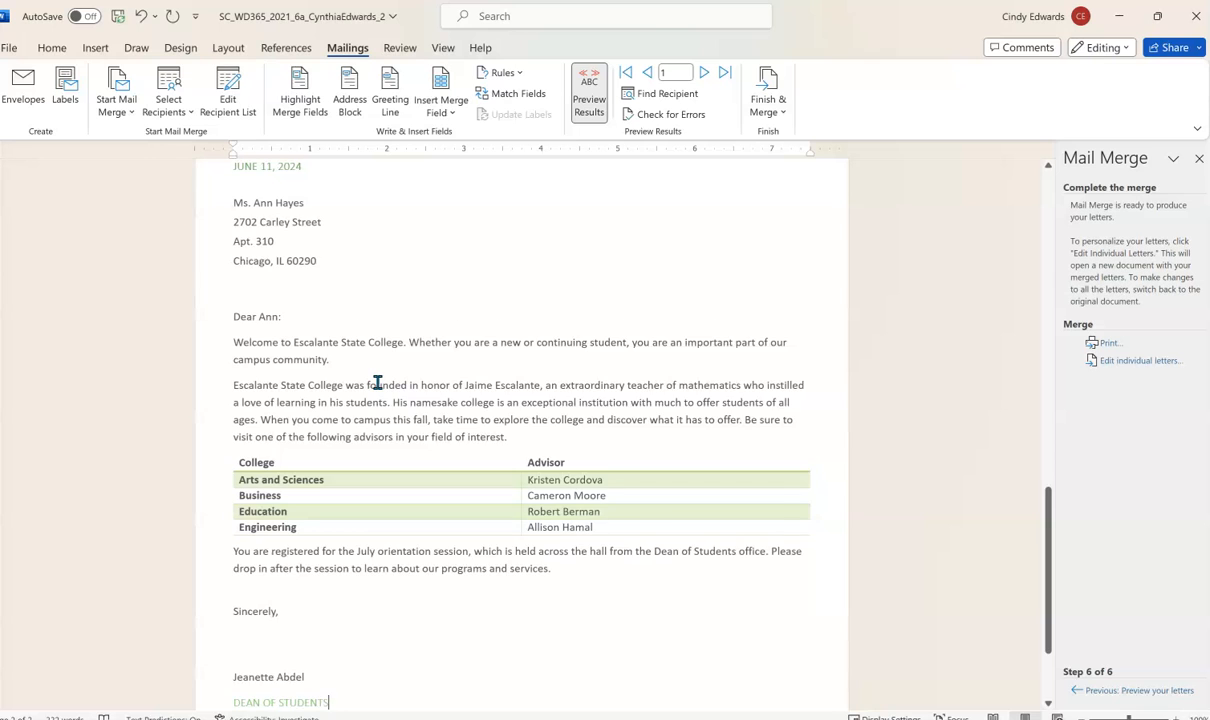
scroll(103, 559, "down", 3)
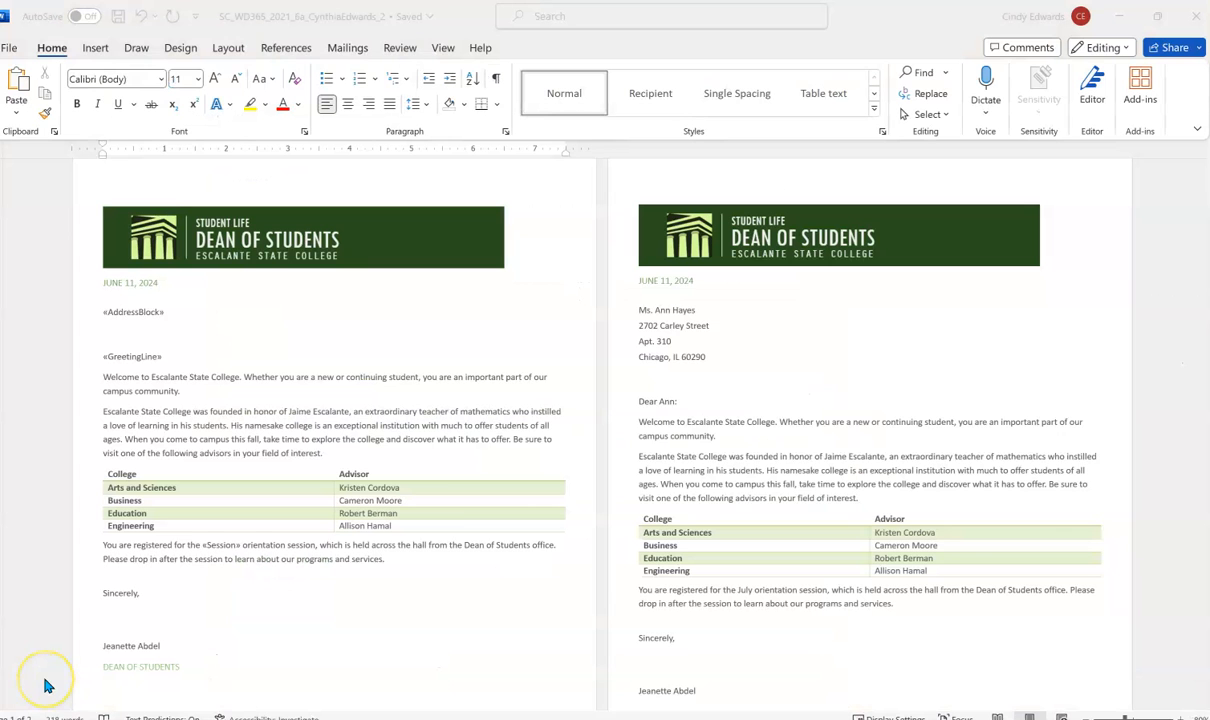
left_click(231, 678)
scroll(300, 350, "down", 2)
scroll(300, 350, "up", 3)
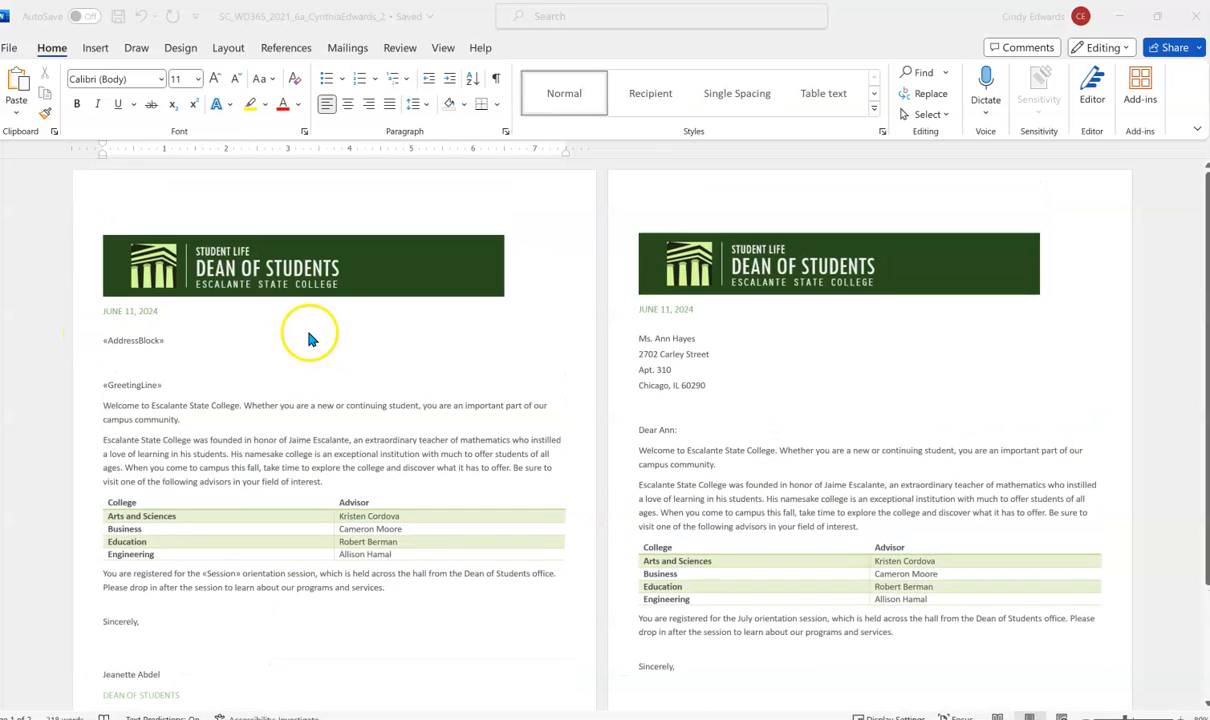